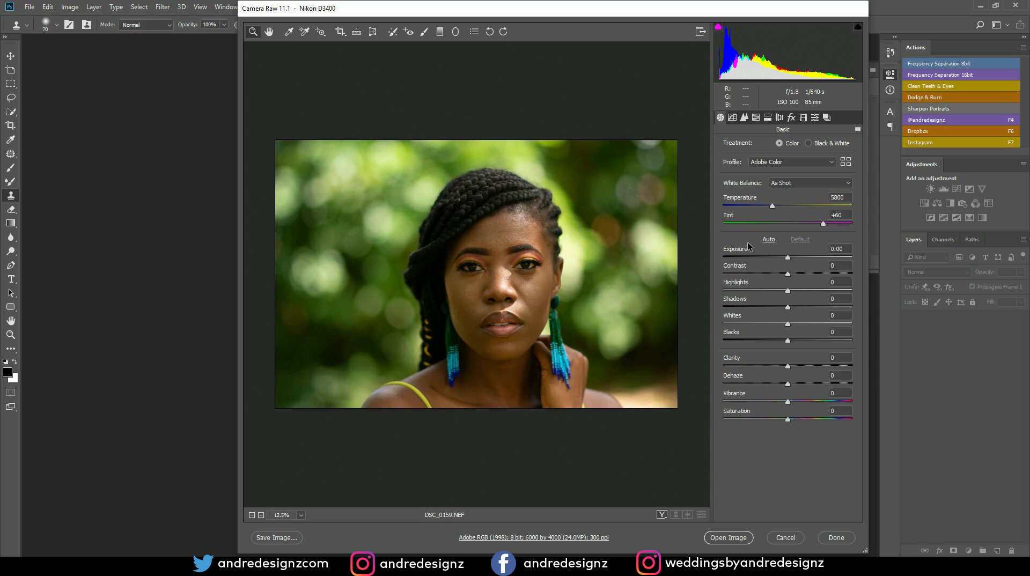
Apply automatic tone corrections to the raw portrait, set Blacks to -30 and open the image for editing.
{"action": "left_click", "coordinate": [769, 240]}
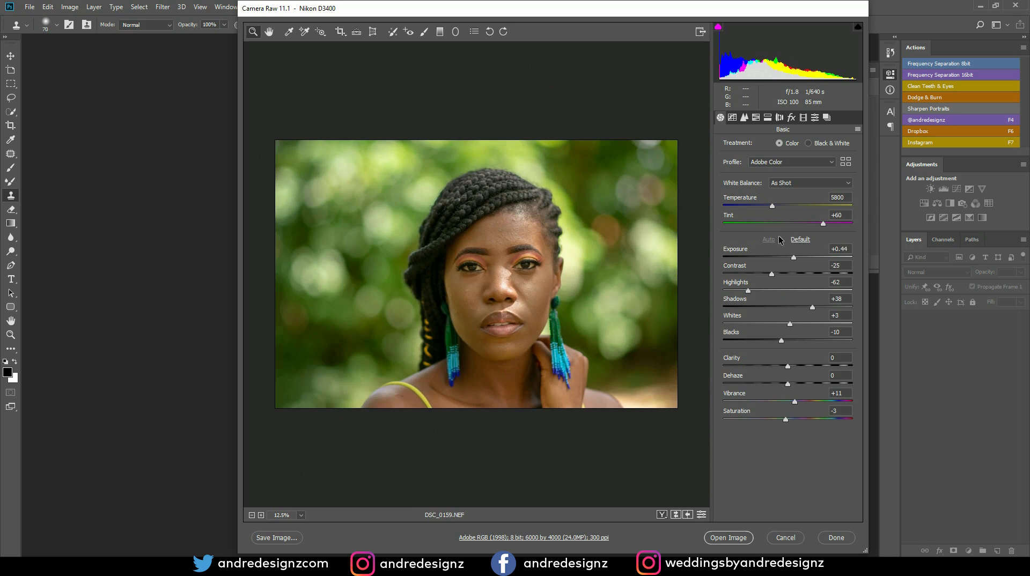
{"action": "left_click", "coordinate": [799, 241]}
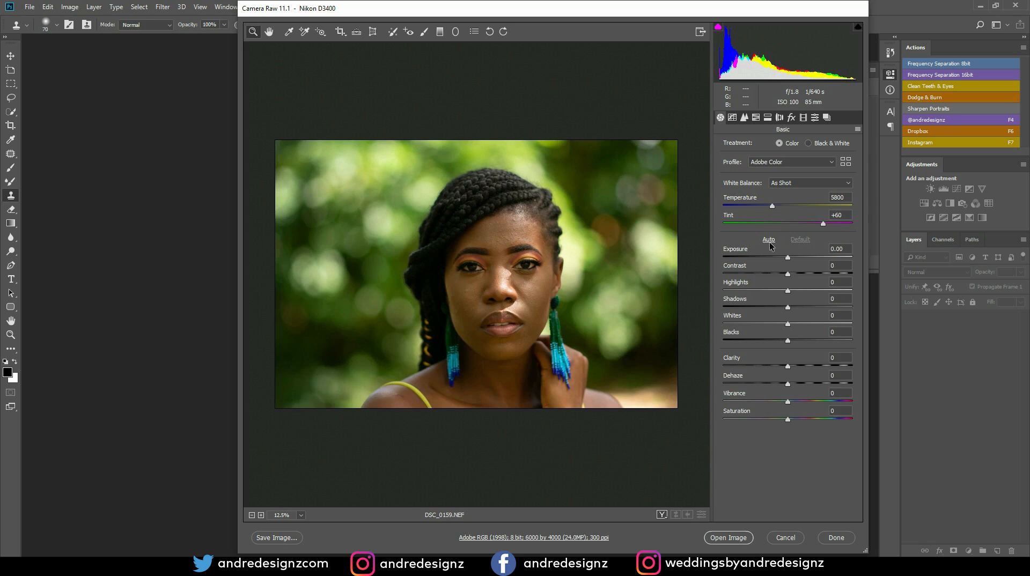
{"action": "left_click", "coordinate": [770, 240]}
{"action": "left_click", "coordinate": [801, 239]}
{"action": "left_click", "coordinate": [770, 241]}
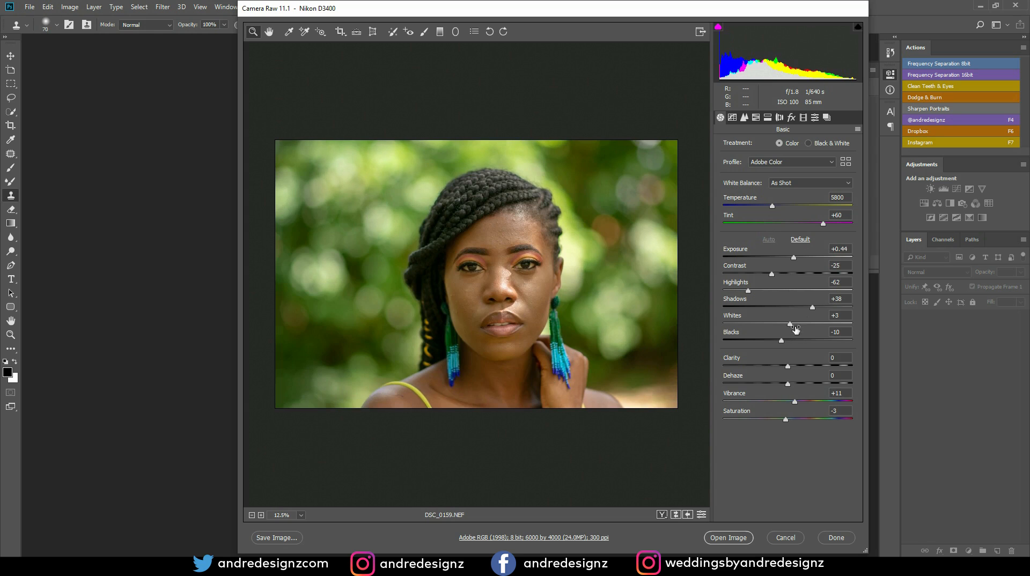
{"action": "left_click_drag", "start_coordinate": [781, 340], "coordinate": [768, 339]}
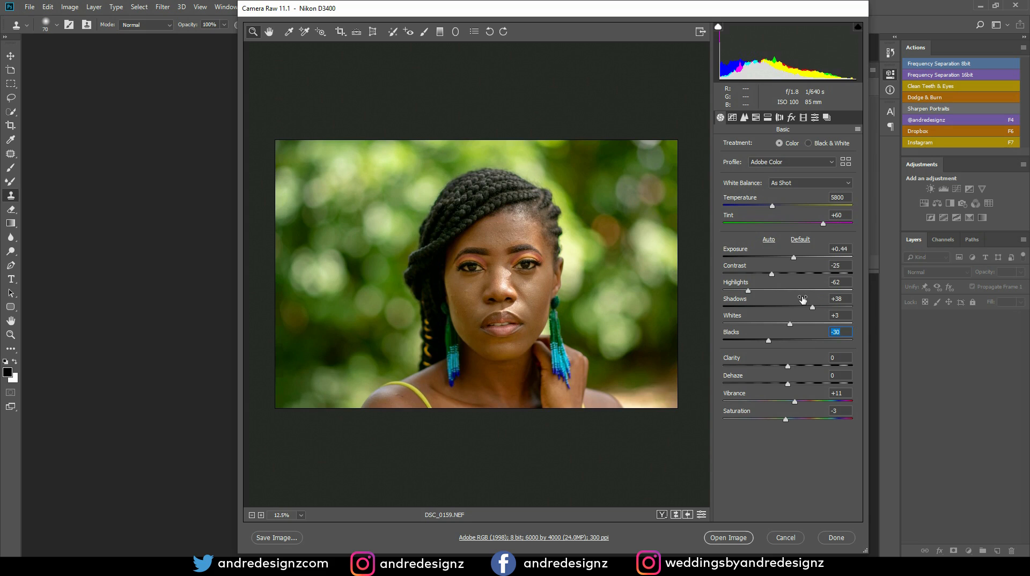
{"action": "left_click", "coordinate": [743, 539]}
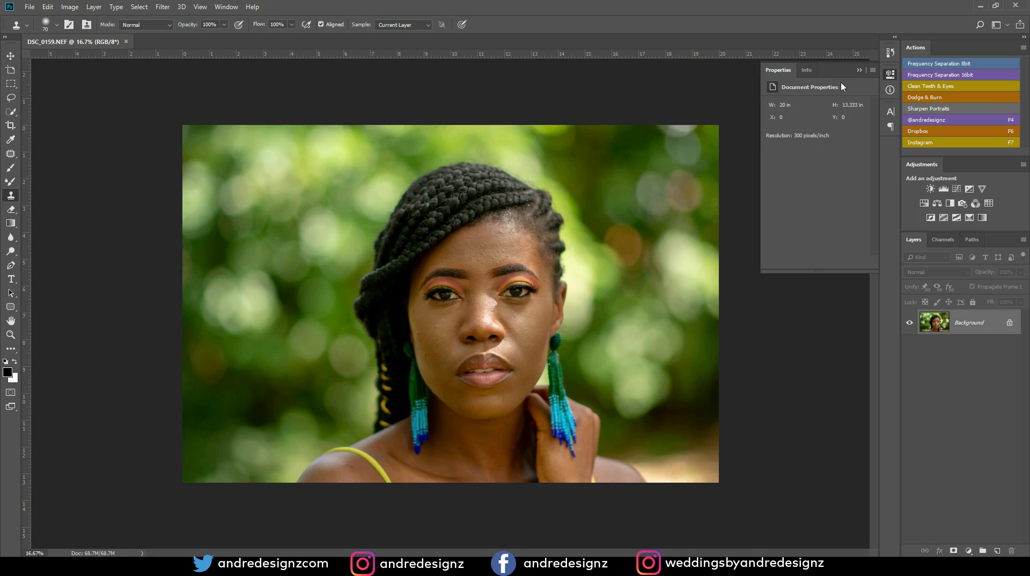
Collapse the Properties panel and adjust the heights of the Actions and Adjustments panels.
{"action": "left_click", "coordinate": [859, 70]}
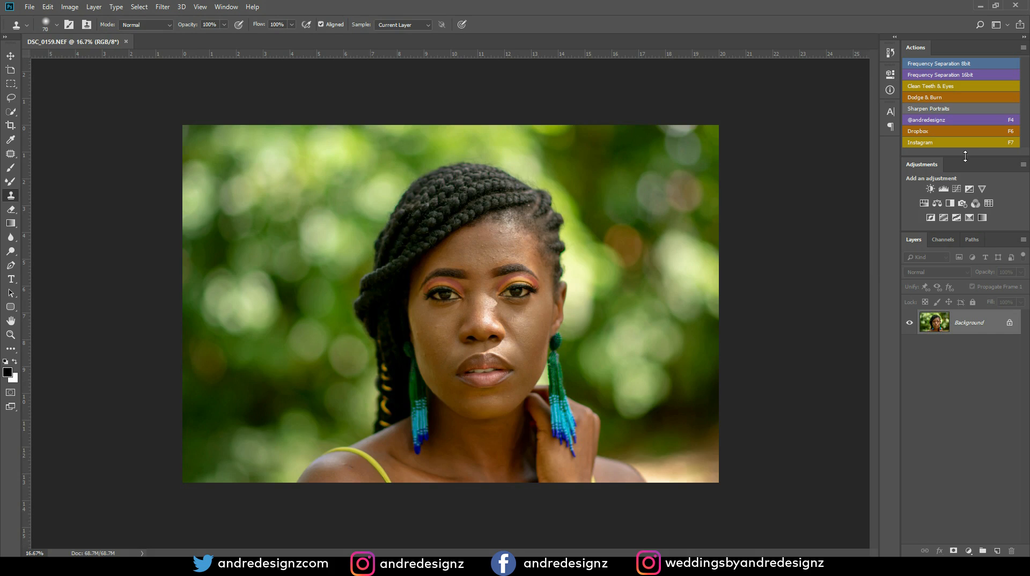
{"action": "left_click_drag", "start_coordinate": [963, 160], "coordinate": [964, 186]}
{"action": "left_click_drag", "start_coordinate": [961, 303], "coordinate": [960, 267]}
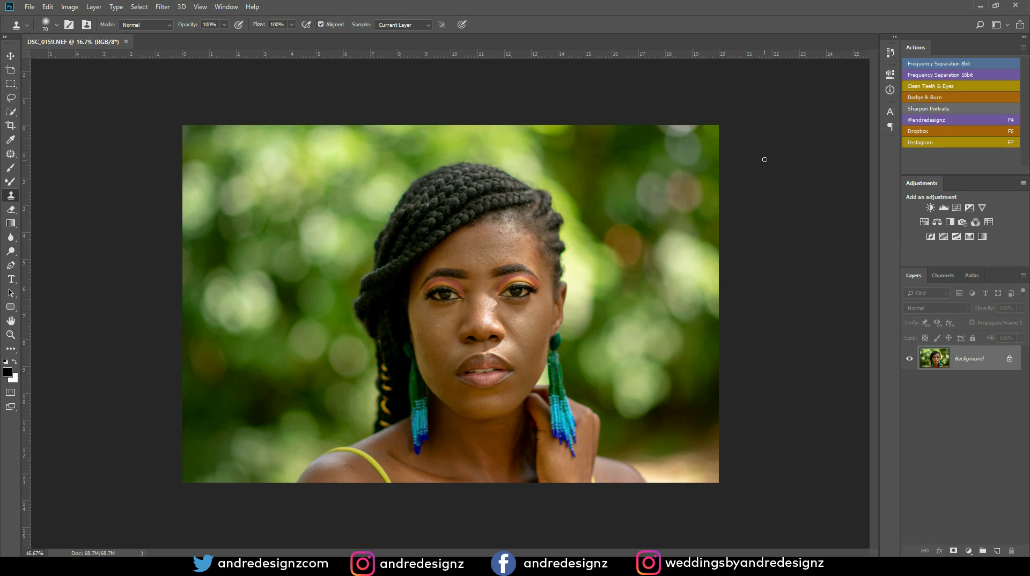
Reset the Actions panel to the default actions, replacing the current ones.
{"action": "left_click", "coordinate": [226, 7]}
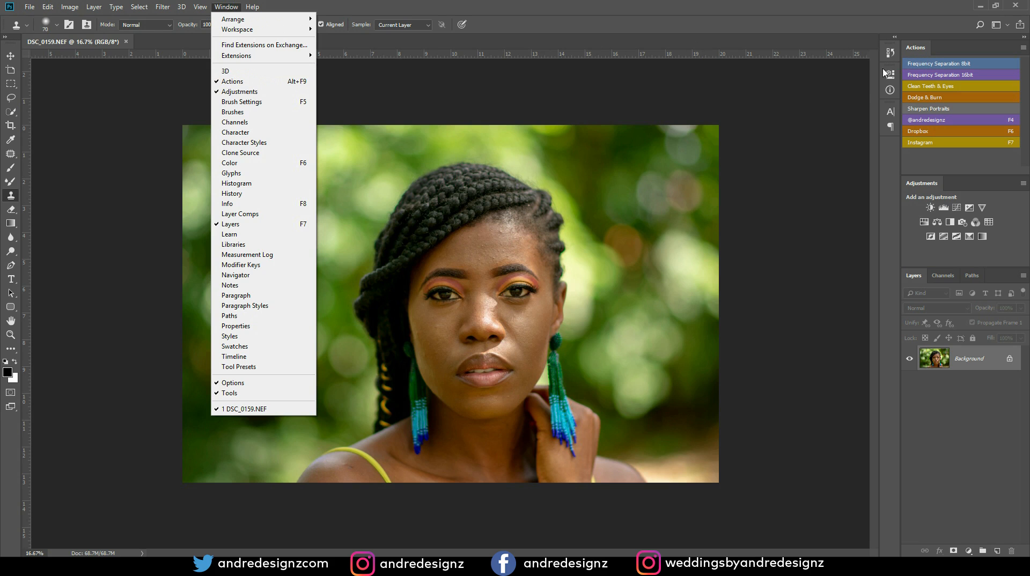
{"action": "left_click", "coordinate": [1023, 49]}
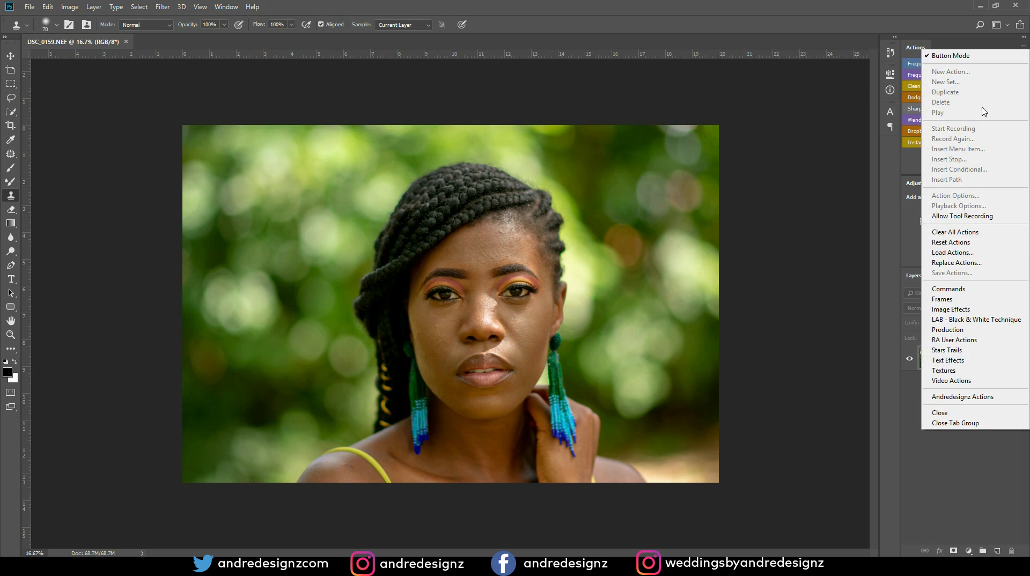
{"action": "left_click", "coordinate": [955, 245]}
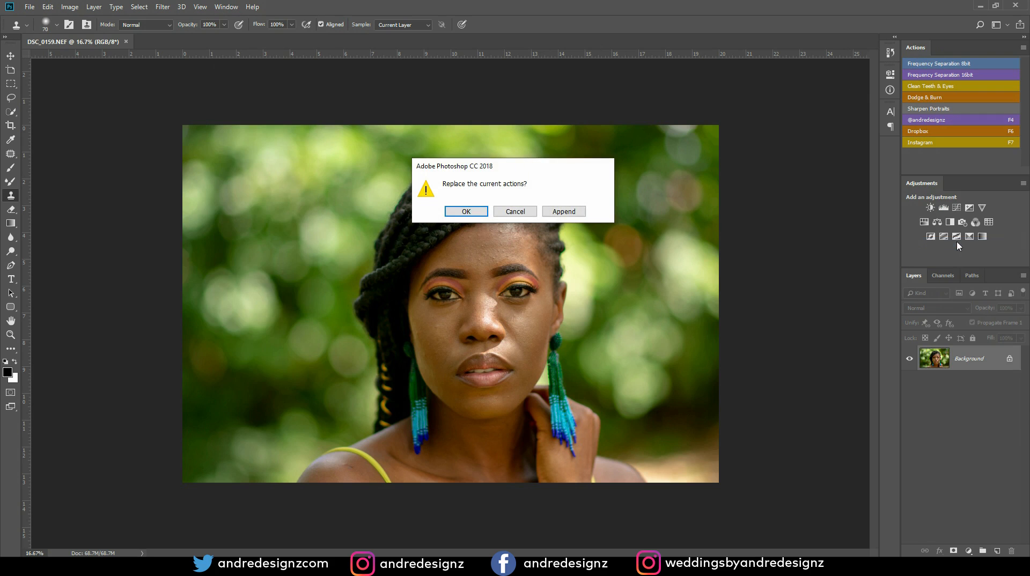
{"action": "left_click", "coordinate": [466, 212]}
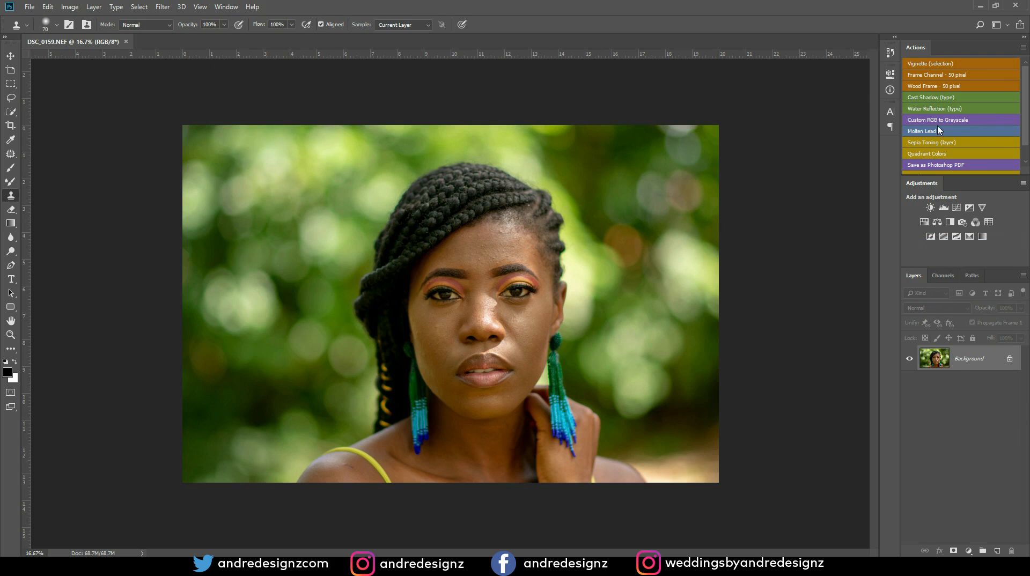
Turn off Button Mode for the enlarged Actions panel and clear all the default actions.
{"action": "left_click", "coordinate": [1024, 48]}
{"action": "left_click", "coordinate": [987, 59]}
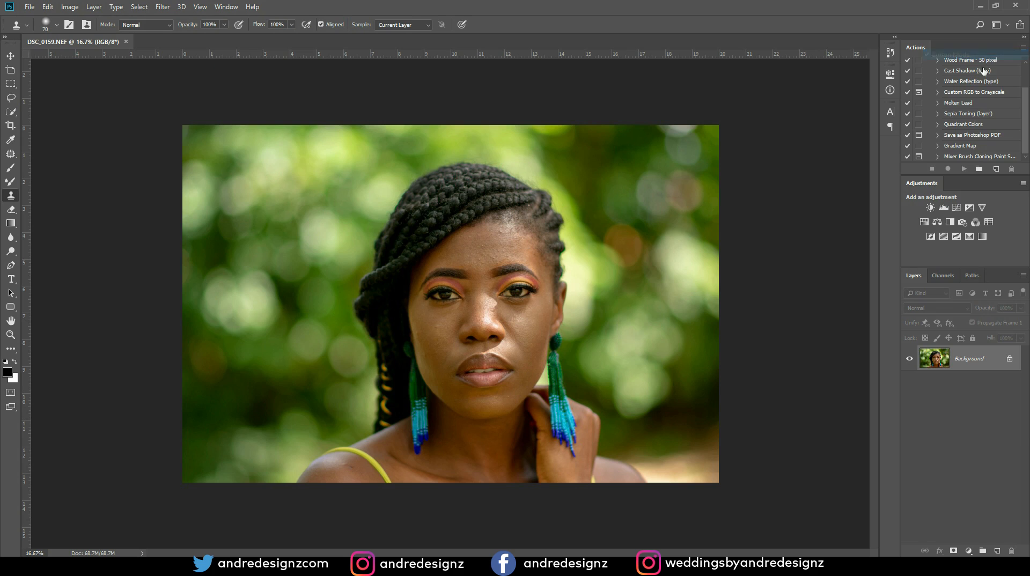
{"action": "left_click_drag", "start_coordinate": [972, 175], "coordinate": [972, 275]}
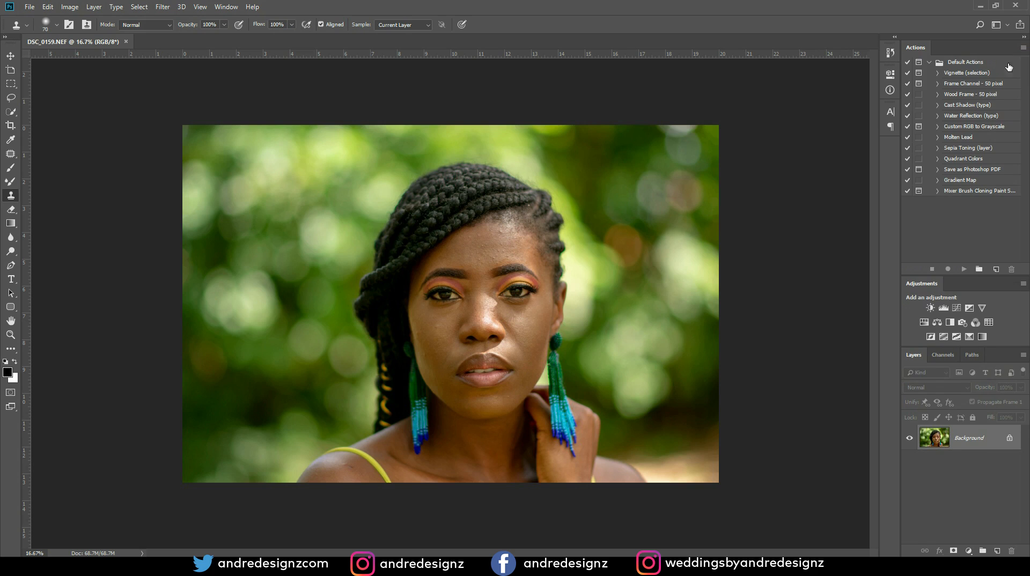
{"action": "left_click", "coordinate": [1023, 48]}
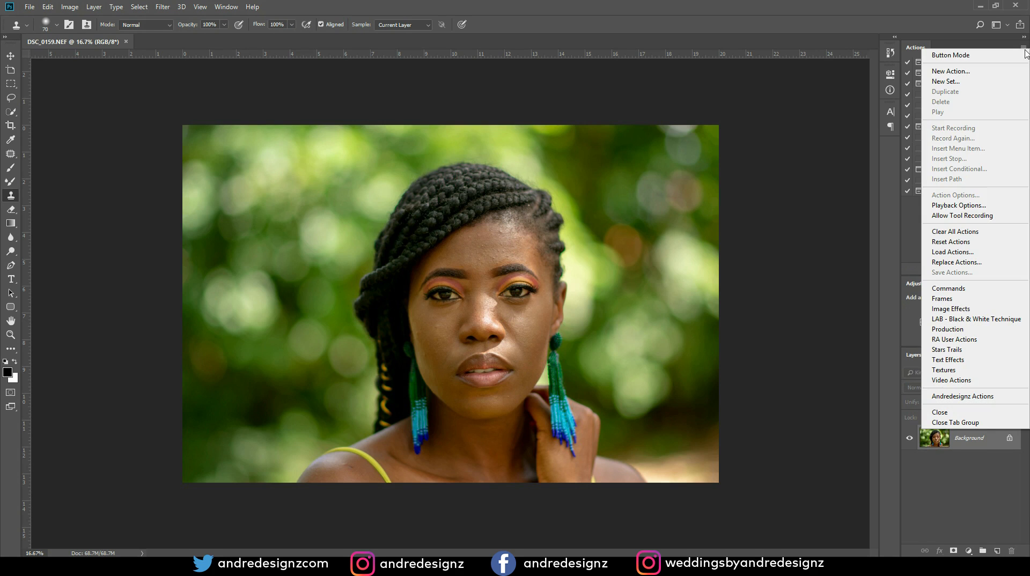
{"action": "left_click", "coordinate": [959, 234]}
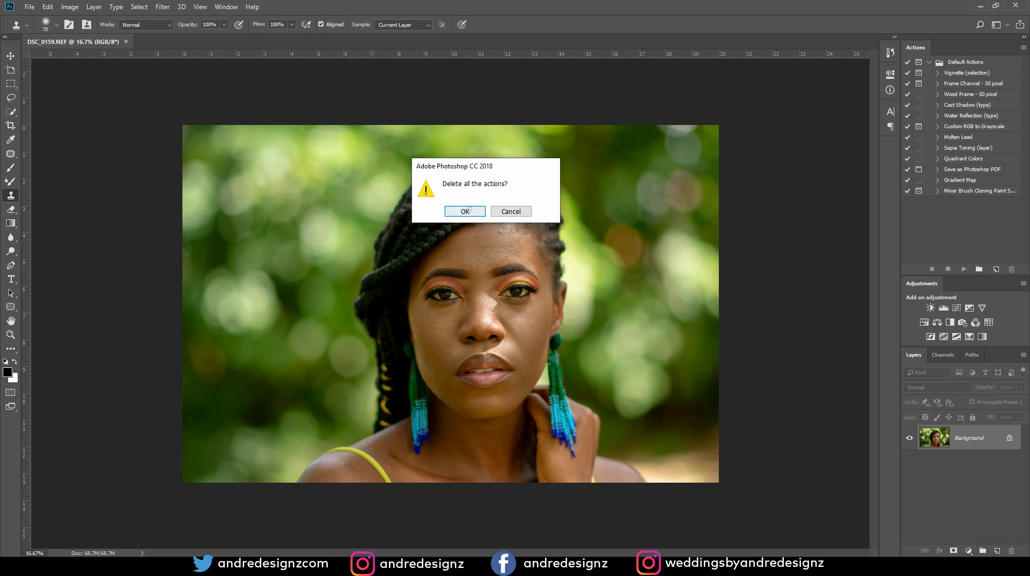
{"action": "left_click", "coordinate": [465, 211]}
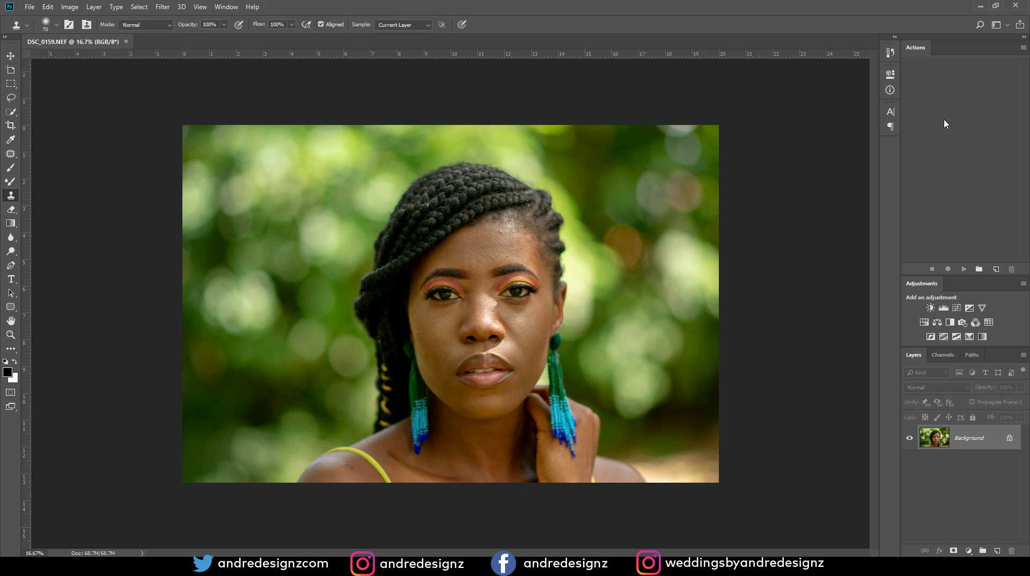
Load the Andredesignz Actions file into the empty Actions panel.
{"action": "left_click", "coordinate": [1023, 48]}
{"action": "left_click", "coordinate": [1023, 47]}
{"action": "left_click", "coordinate": [1023, 47]}
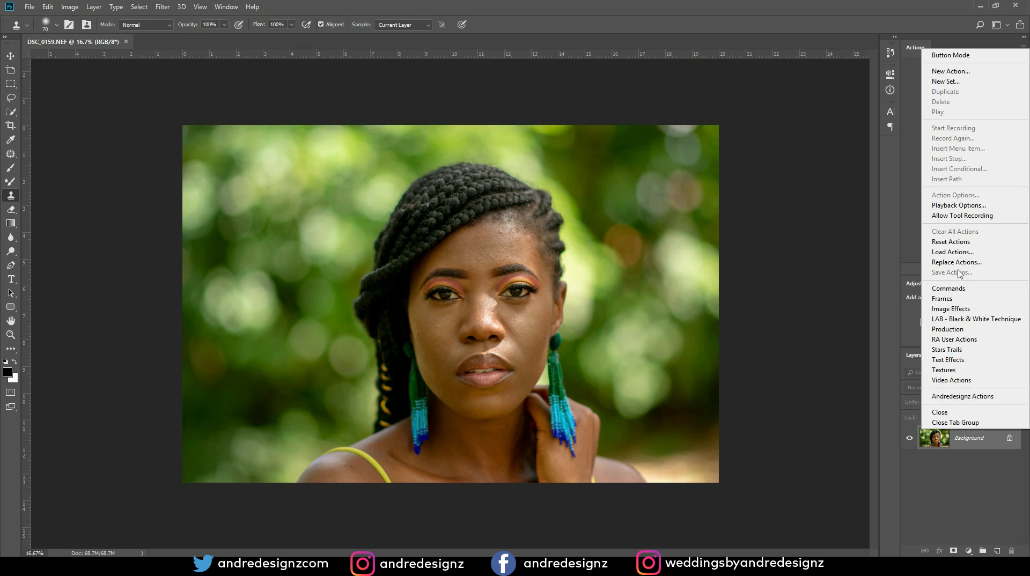
{"action": "left_click", "coordinate": [963, 252]}
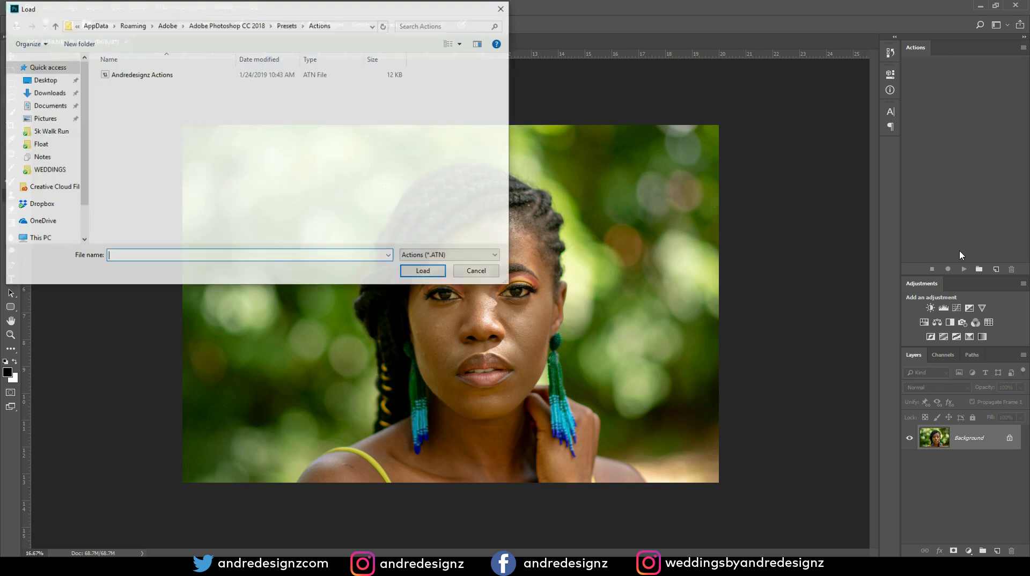
{"action": "left_click", "coordinate": [158, 75]}
{"action": "left_click", "coordinate": [424, 272]}
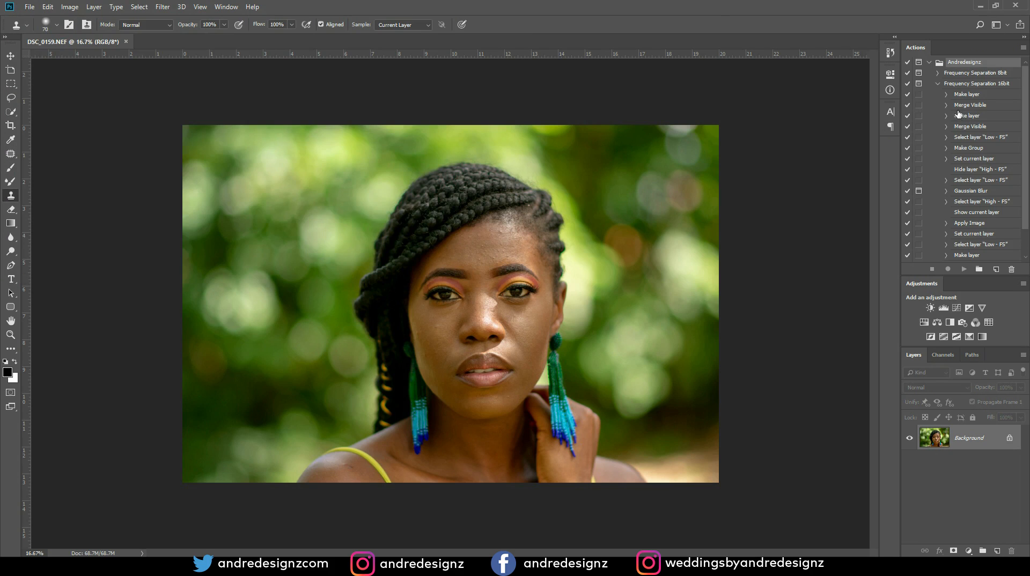
Display the loaded actions in Button Mode and shrink the Actions and Adjustments panels to give Layers more room.
{"action": "left_click", "coordinate": [1024, 48]}
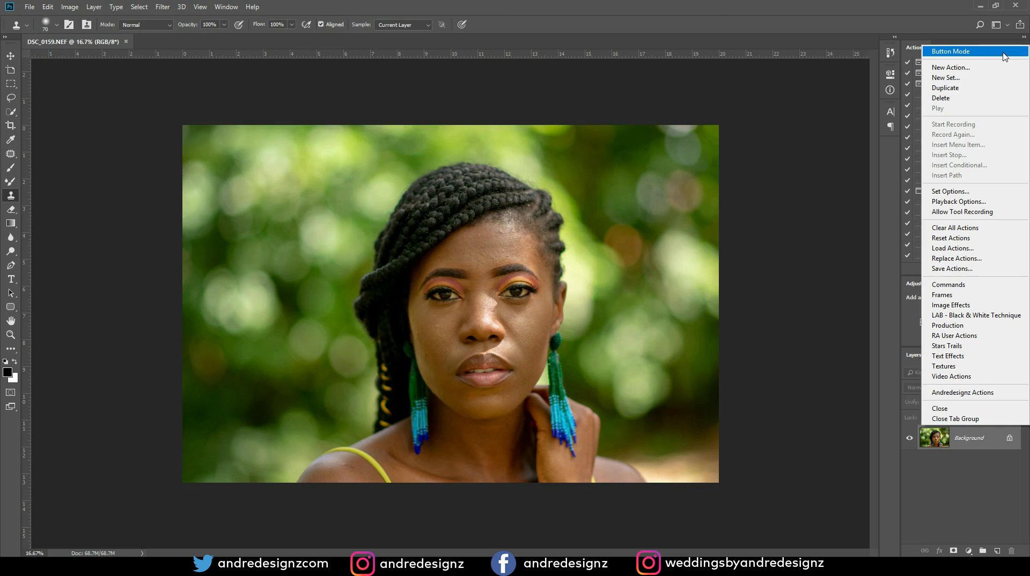
{"action": "left_click", "coordinate": [1004, 51]}
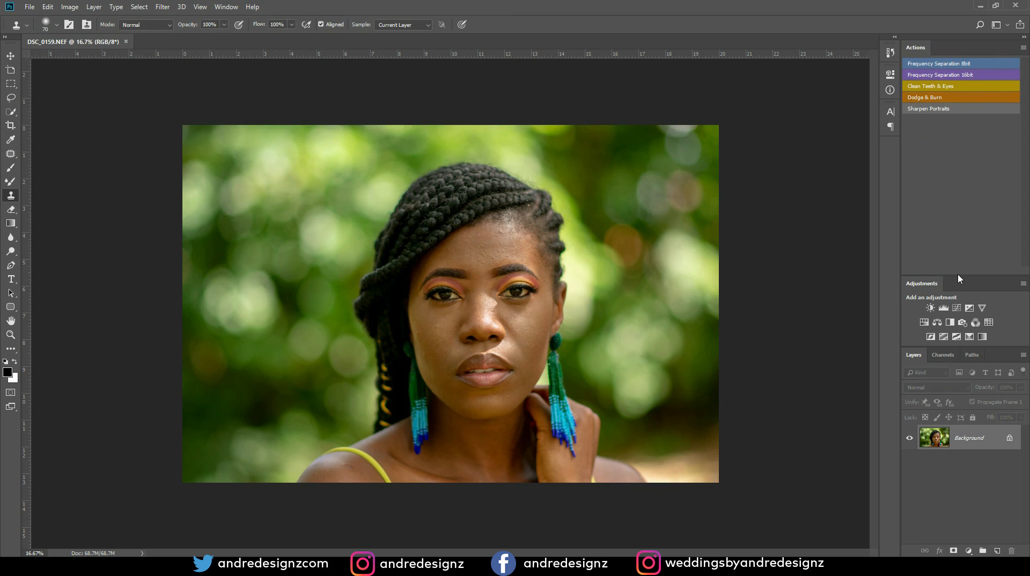
{"action": "left_click_drag", "start_coordinate": [960, 276], "coordinate": [976, 137]}
{"action": "left_click_drag", "start_coordinate": [958, 347], "coordinate": [949, 220]}
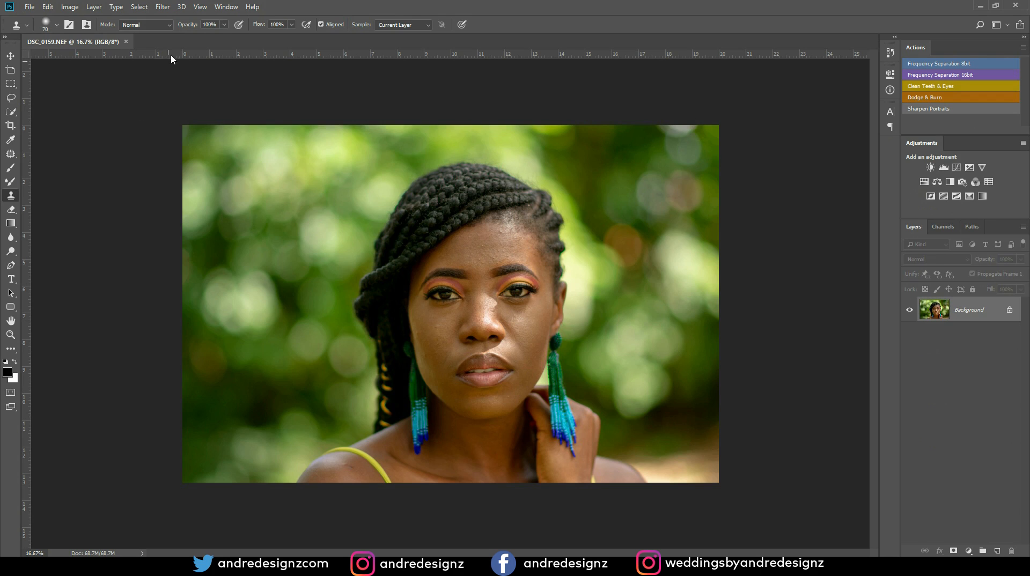
Convert the portrait to 16 Bits/Channel.
{"action": "left_click", "coordinate": [72, 8]}
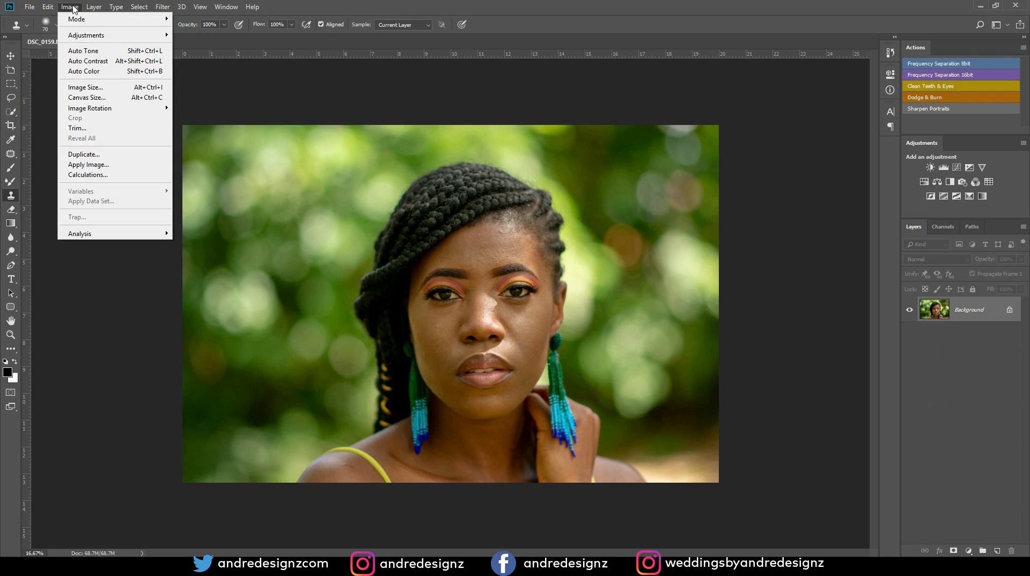
{"action": "mouse_move", "coordinate": [80, 20]}
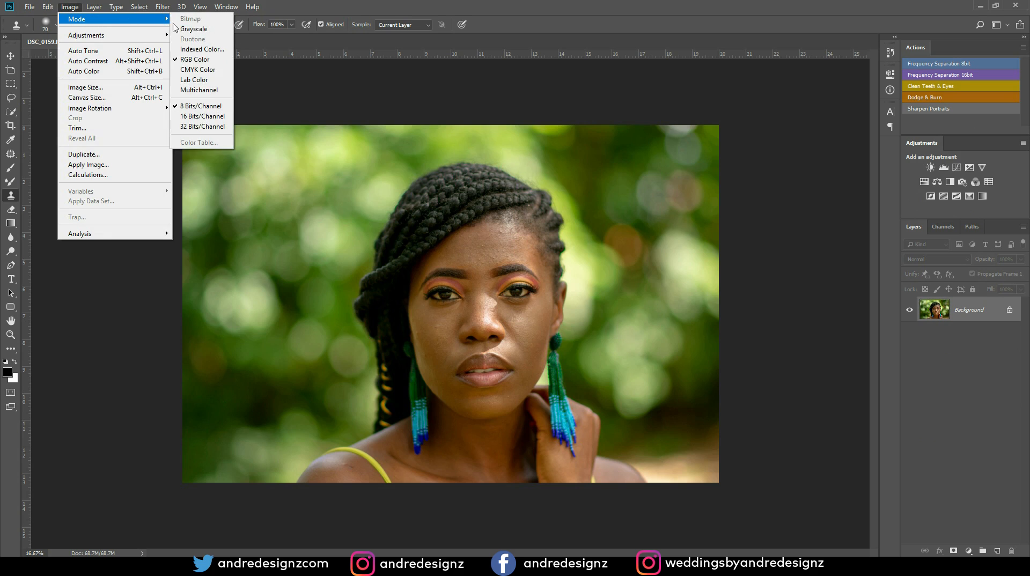
{"action": "left_click", "coordinate": [214, 117]}
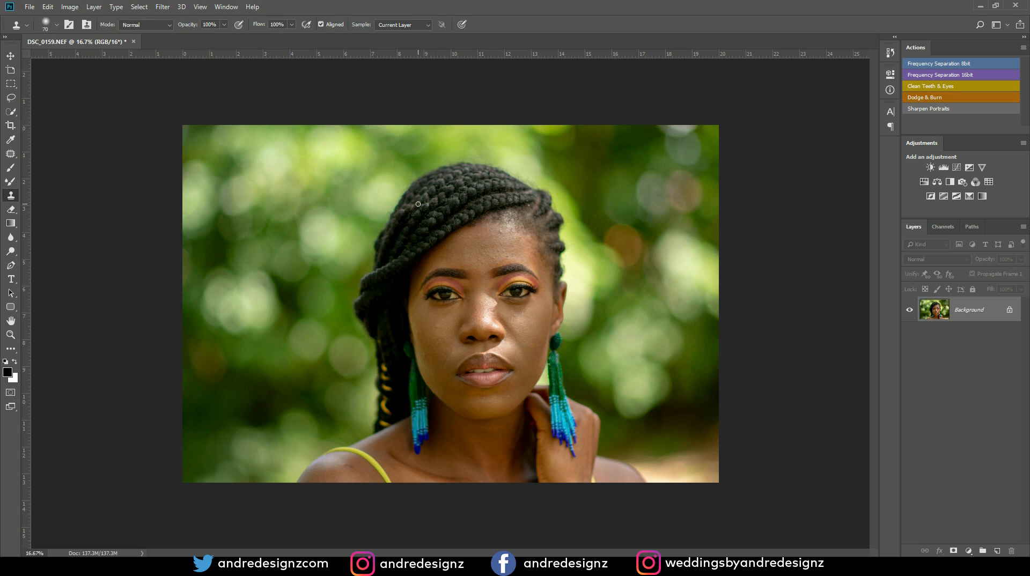
{"action": "left_click", "coordinate": [70, 6]}
{"action": "mouse_move", "coordinate": [99, 20]}
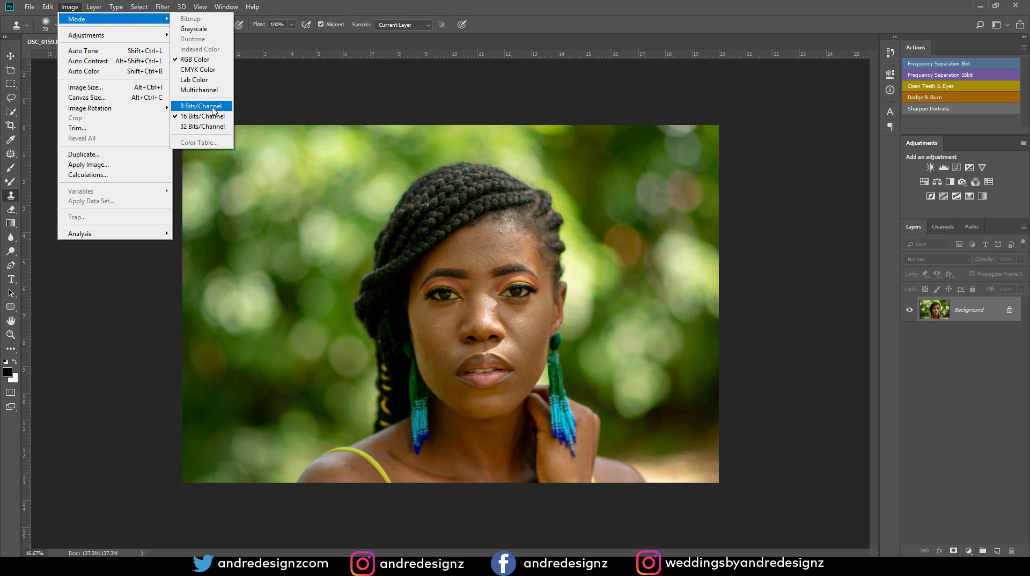
{"action": "left_click", "coordinate": [218, 106]}
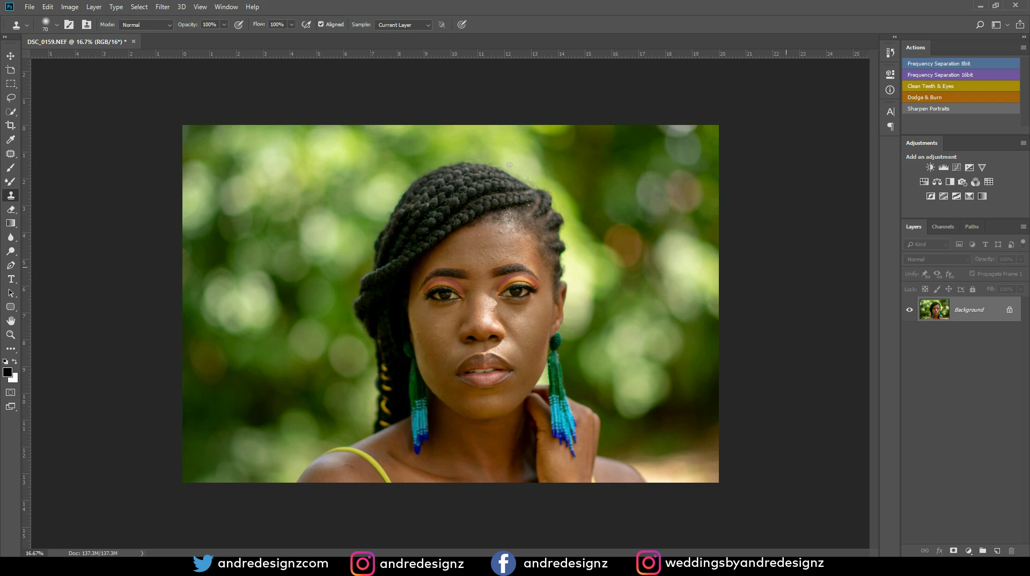
{"action": "left_click", "coordinate": [162, 7]}
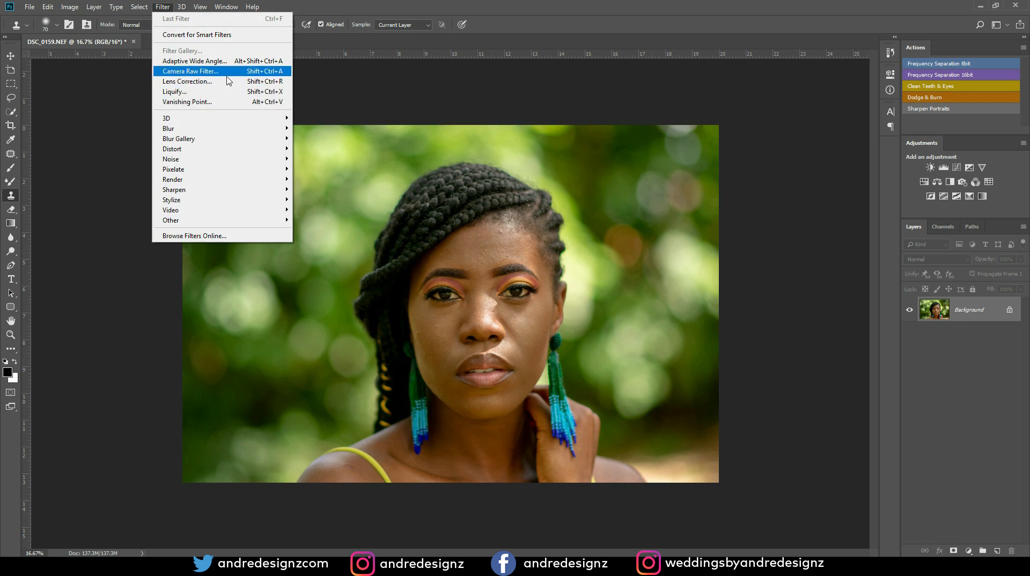
{"action": "left_click", "coordinate": [359, 85]}
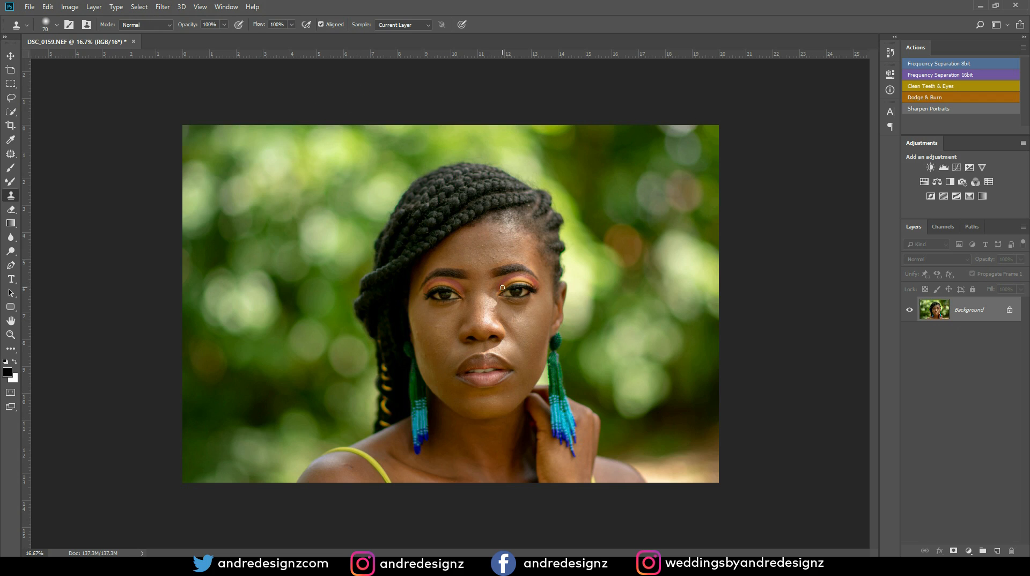
Activate the Mixer Brush tool and check its brush loading and cleaning options.
{"action": "scroll", "coordinate": [503, 288], "scroll_direction": "up", "scroll_amount": 5}
{"action": "scroll", "coordinate": [508, 289], "scroll_direction": "down", "scroll_amount": 2}
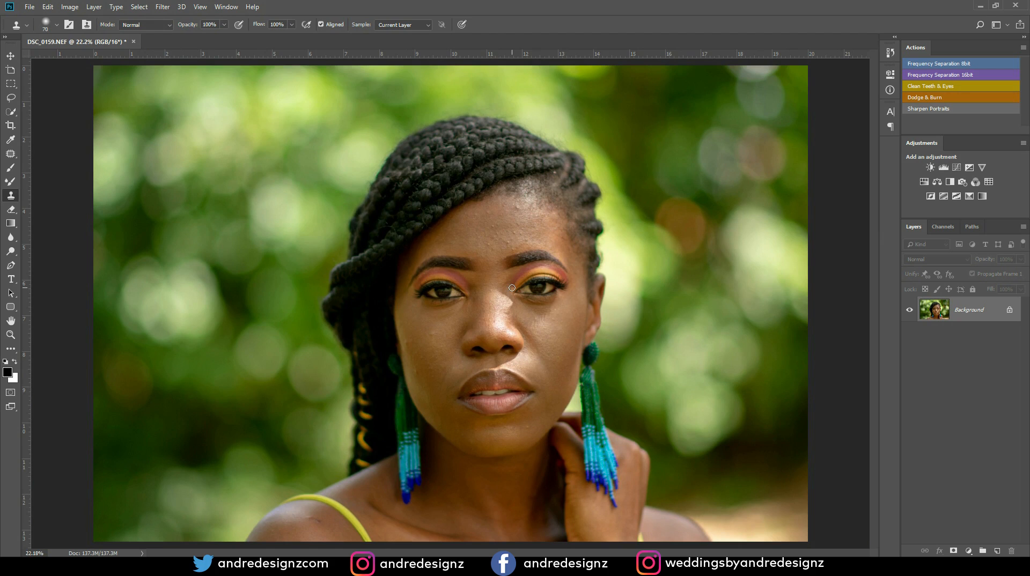
{"action": "key", "text": "b"}
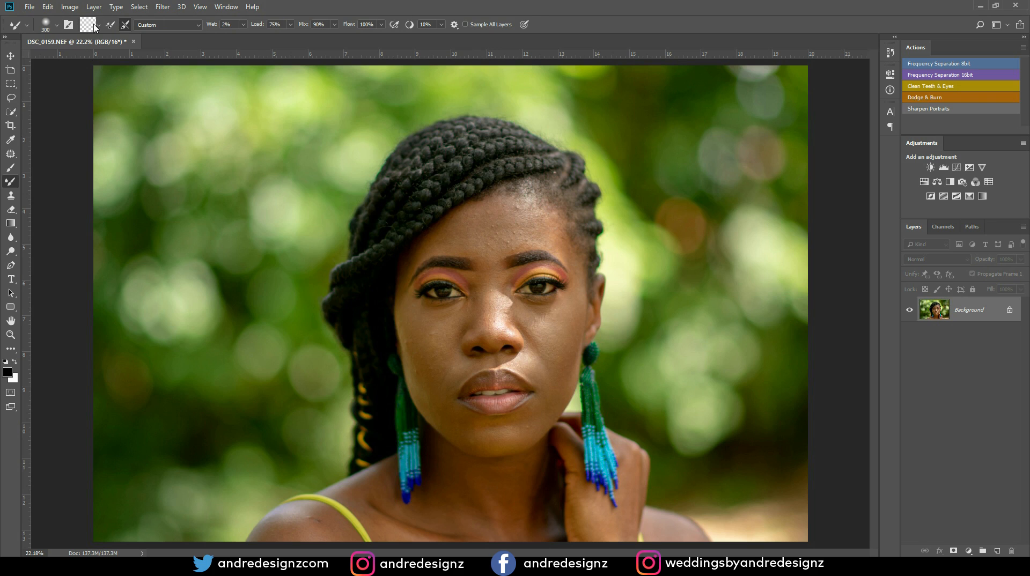
{"action": "left_click", "coordinate": [123, 25]}
{"action": "left_click", "coordinate": [123, 23]}
{"action": "left_click", "coordinate": [99, 26]}
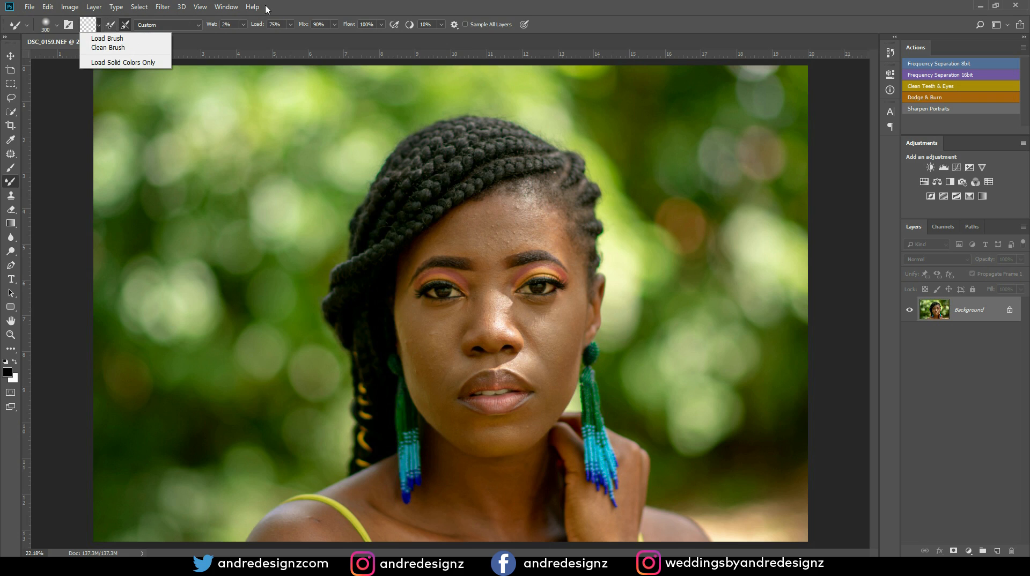
{"action": "left_click", "coordinate": [234, 34]}
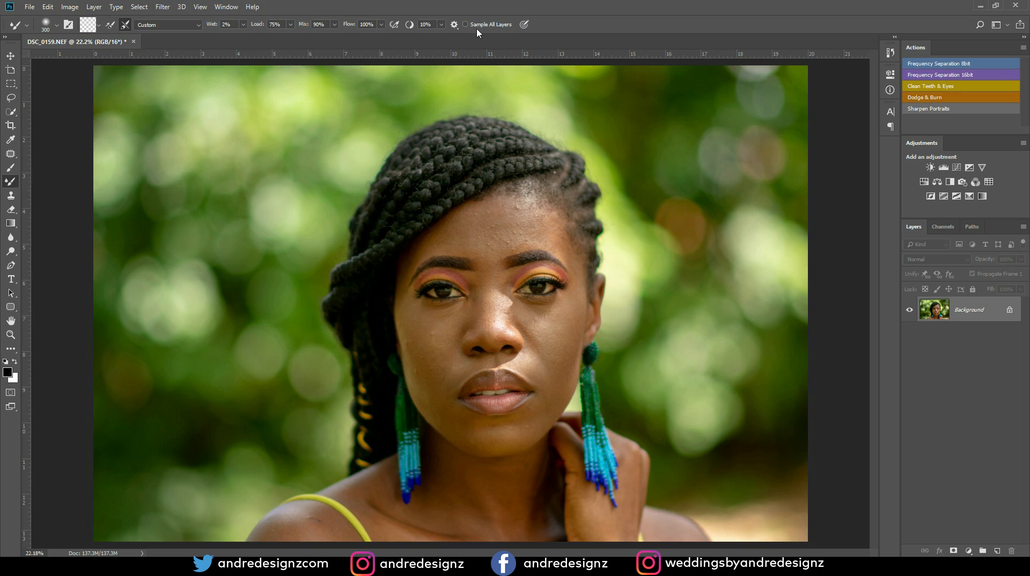
Run the Frequency Separation 16bit action on the portrait with a Gaussian Blur radius of 6.3 pixels.
{"action": "left_click", "coordinate": [946, 79]}
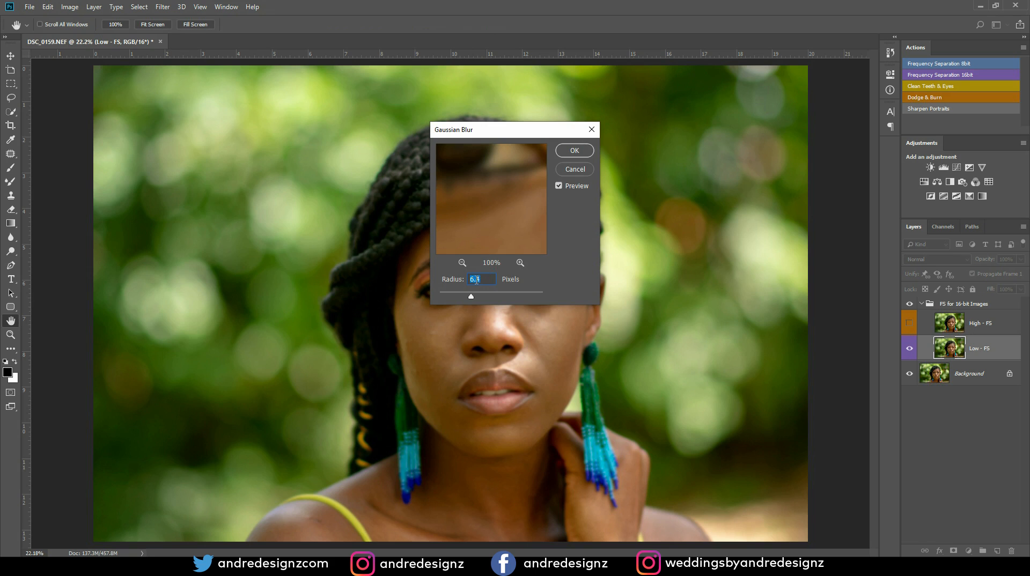
{"action": "left_click", "coordinate": [590, 151]}
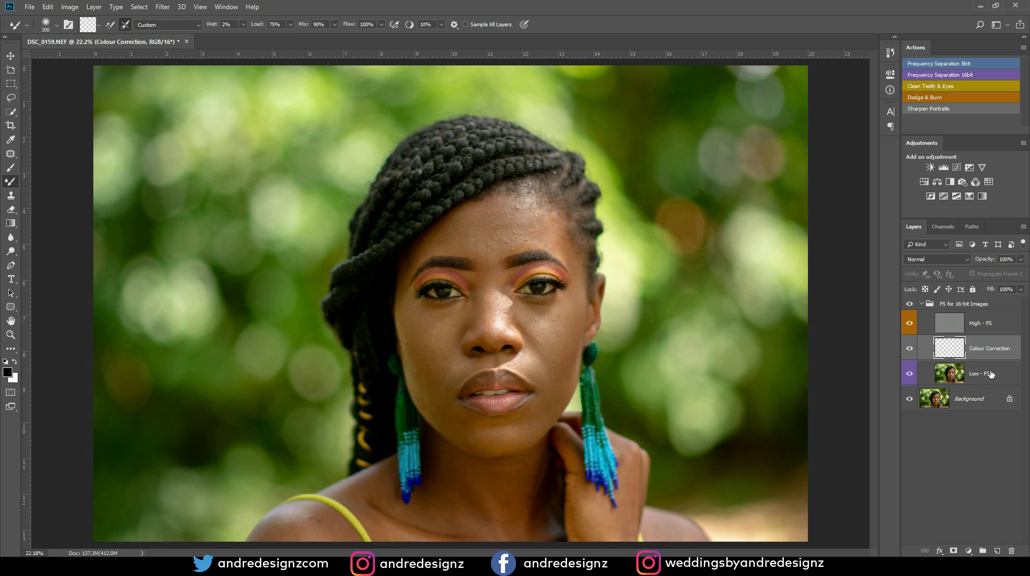
Smooth the forehead on the Low - FS layer with the Mixer Brush and reduce the brush size to 175.
{"action": "left_click", "coordinate": [991, 376]}
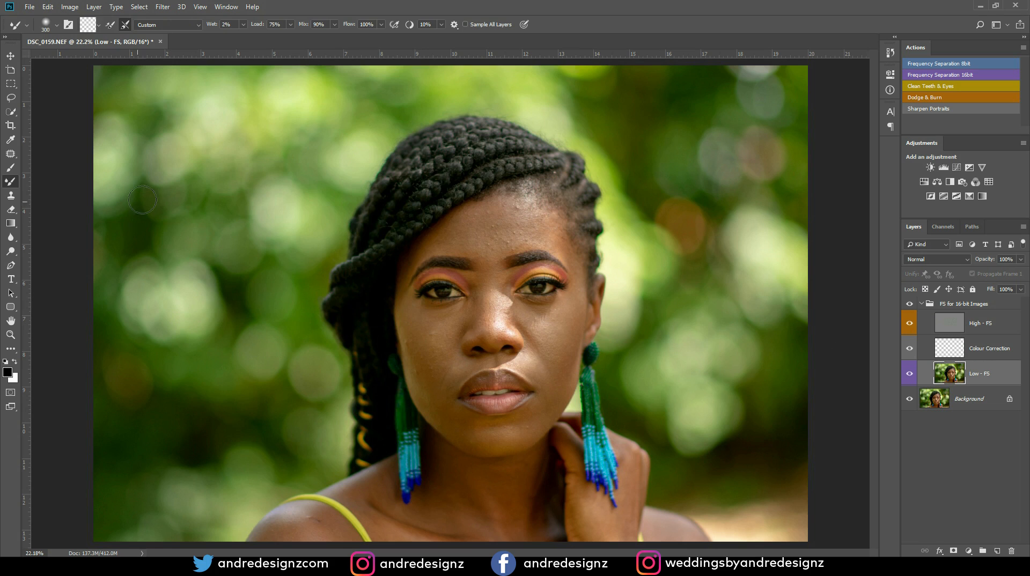
{"action": "mouse_move", "coordinate": [489, 242]}
{"action": "left_mouse_down"}
{"action": "mouse_move", "coordinate": [518, 216]}
{"action": "mouse_move", "coordinate": [563, 242]}
{"action": "mouse_move", "coordinate": [486, 241]}
{"action": "mouse_move", "coordinate": [477, 219]}
{"action": "mouse_move", "coordinate": [454, 236]}
{"action": "mouse_move", "coordinate": [465, 232]}
{"action": "mouse_move", "coordinate": [460, 242]}
{"action": "mouse_move", "coordinate": [480, 249]}
{"action": "mouse_move", "coordinate": [486, 232]}
{"action": "mouse_move", "coordinate": [488, 255]}
{"action": "mouse_move", "coordinate": [520, 215]}
{"action": "mouse_move", "coordinate": [495, 208]}
{"action": "mouse_move", "coordinate": [434, 245]}
{"action": "mouse_move", "coordinate": [517, 217]}
{"action": "mouse_move", "coordinate": [537, 233]}
{"action": "mouse_move", "coordinate": [510, 239]}
{"action": "mouse_move", "coordinate": [534, 233]}
{"action": "mouse_move", "coordinate": [511, 239]}
{"action": "mouse_move", "coordinate": [510, 209]}
{"action": "mouse_move", "coordinate": [569, 240]}
{"action": "mouse_move", "coordinate": [546, 247]}
{"action": "left_mouse_up"}
{"action": "key", "text": "bracketleft"}
{"action": "key", "text": "bracketleft"}
Lasso a freehand selection around the cheek on the braid side of the Low - FS layer.
{"action": "left_click", "coordinate": [162, 7]}
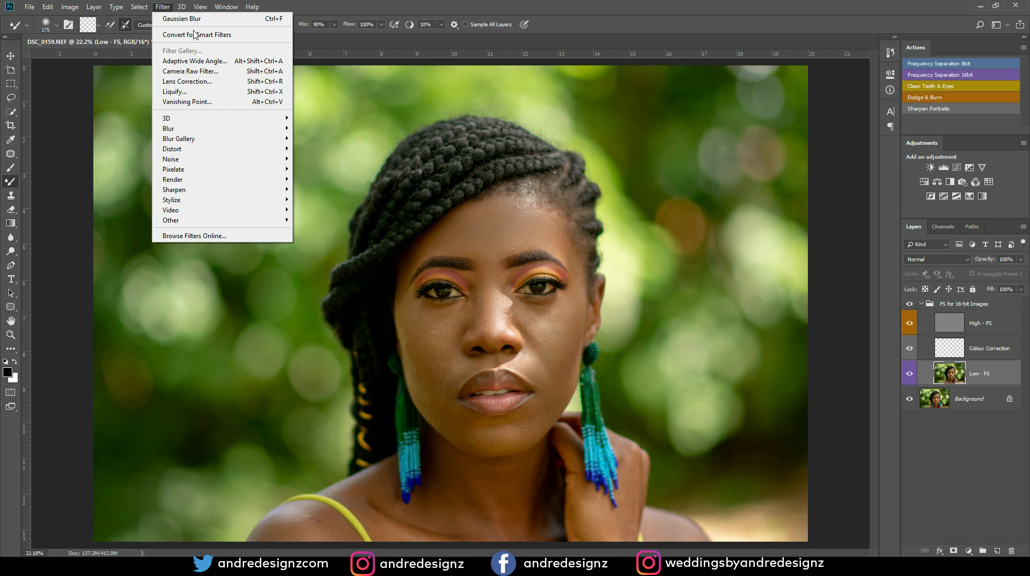
{"action": "left_click", "coordinate": [959, 375]}
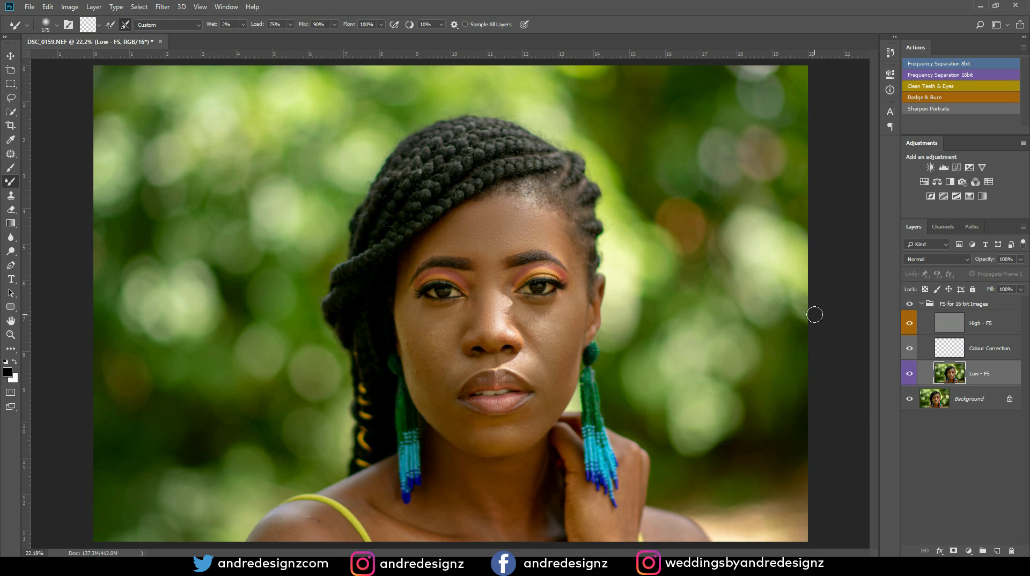
{"action": "key", "text": "l"}
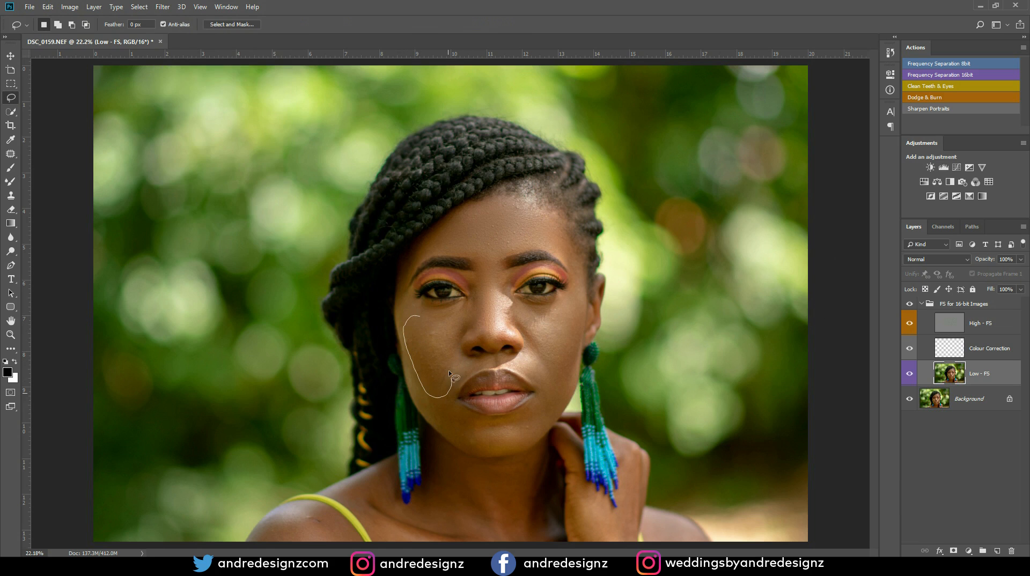
{"action": "left_click_drag", "start_coordinate": [427, 317], "coordinate": [416, 308]}
{"action": "scroll", "coordinate": [416, 307], "scroll_direction": "up", "scroll_amount": 3}
{"action": "scroll", "coordinate": [417, 312], "scroll_direction": "down", "scroll_amount": 2}
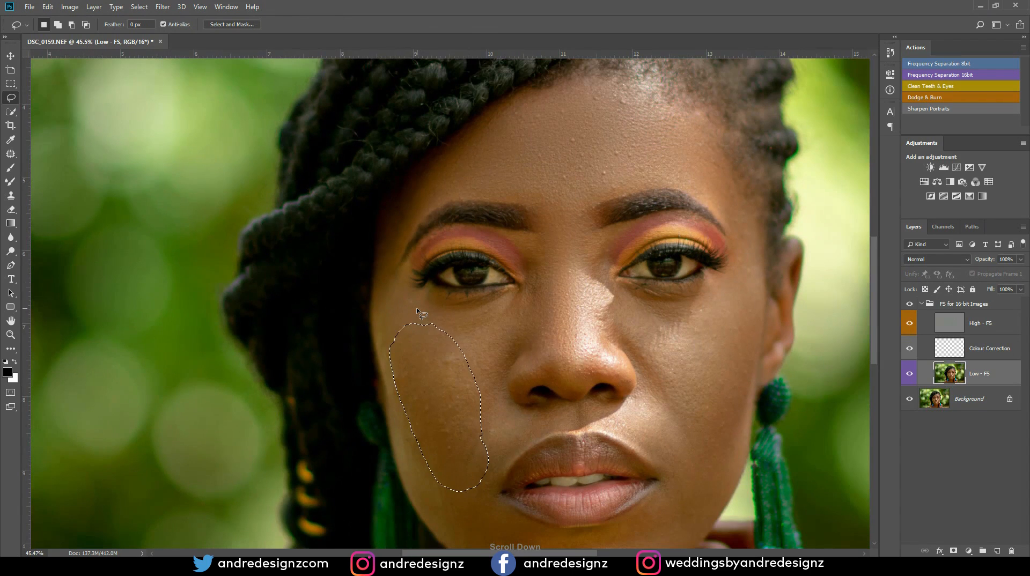
Try different Gaussian Blur radii on the selected cheek and cancel the filter.
{"action": "left_click", "coordinate": [163, 8]}
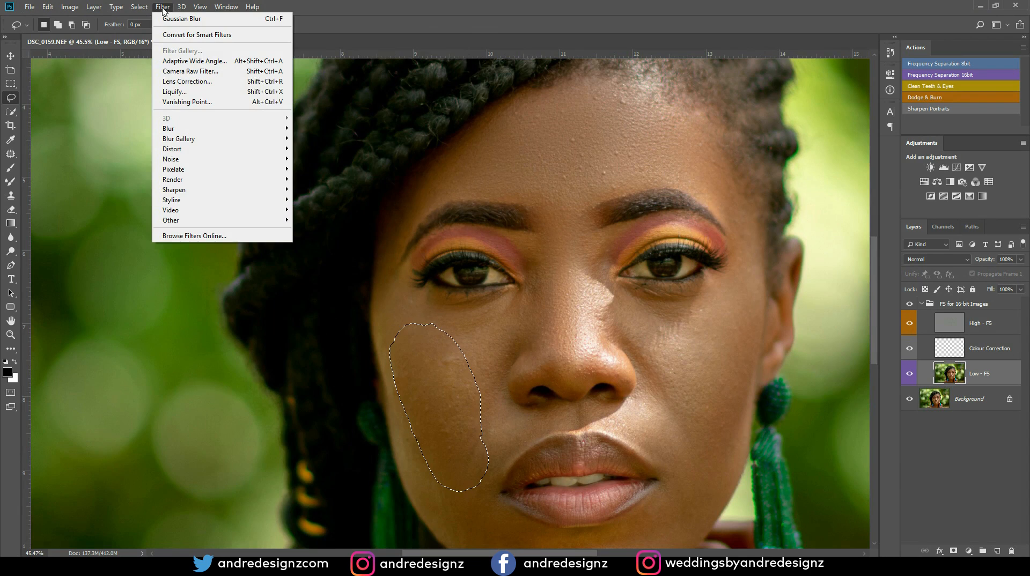
{"action": "mouse_move", "coordinate": [242, 131]}
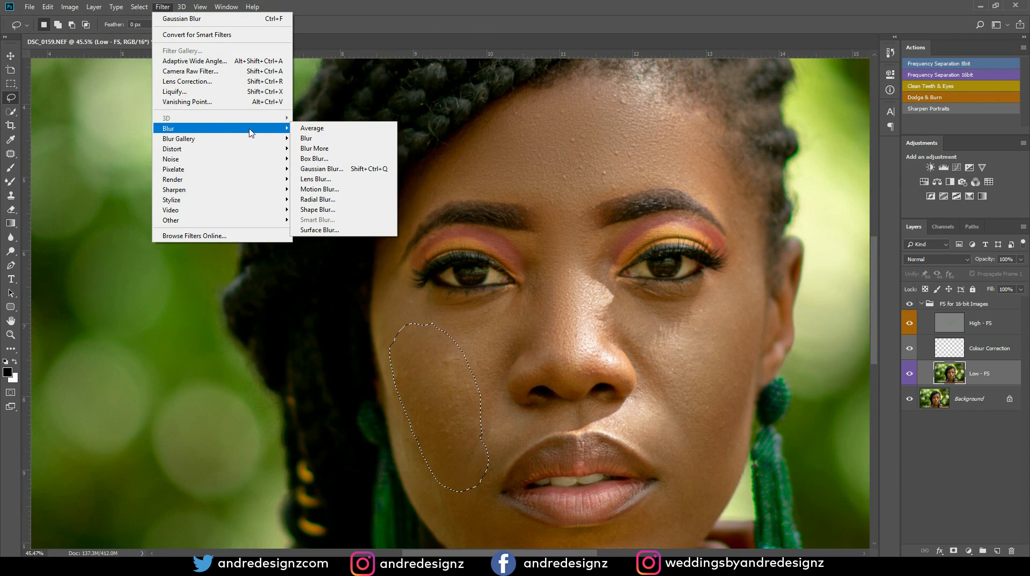
{"action": "left_click", "coordinate": [352, 169]}
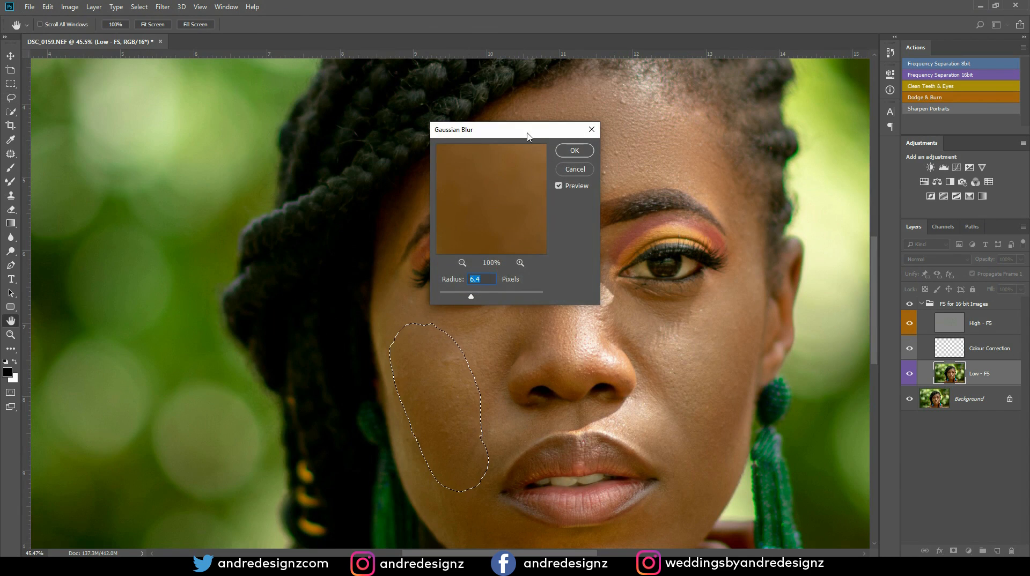
{"action": "left_click_drag", "start_coordinate": [528, 136], "coordinate": [720, 126]}
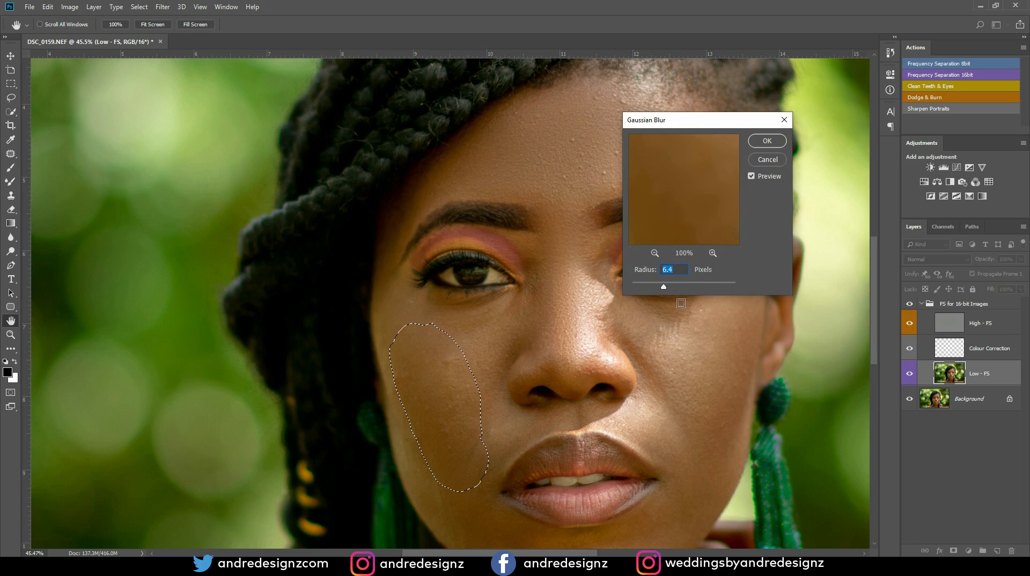
{"action": "left_click_drag", "start_coordinate": [665, 288], "coordinate": [677, 288]}
{"action": "mouse_move", "coordinate": [667, 288]}
{"action": "left_mouse_down"}
{"action": "mouse_move", "coordinate": [655, 288]}
{"action": "mouse_move", "coordinate": [711, 288]}
{"action": "mouse_move", "coordinate": [685, 290]}
{"action": "left_mouse_up"}
{"action": "left_click_drag", "start_coordinate": [686, 289], "coordinate": [667, 290]}
{"action": "left_click", "coordinate": [767, 161]}
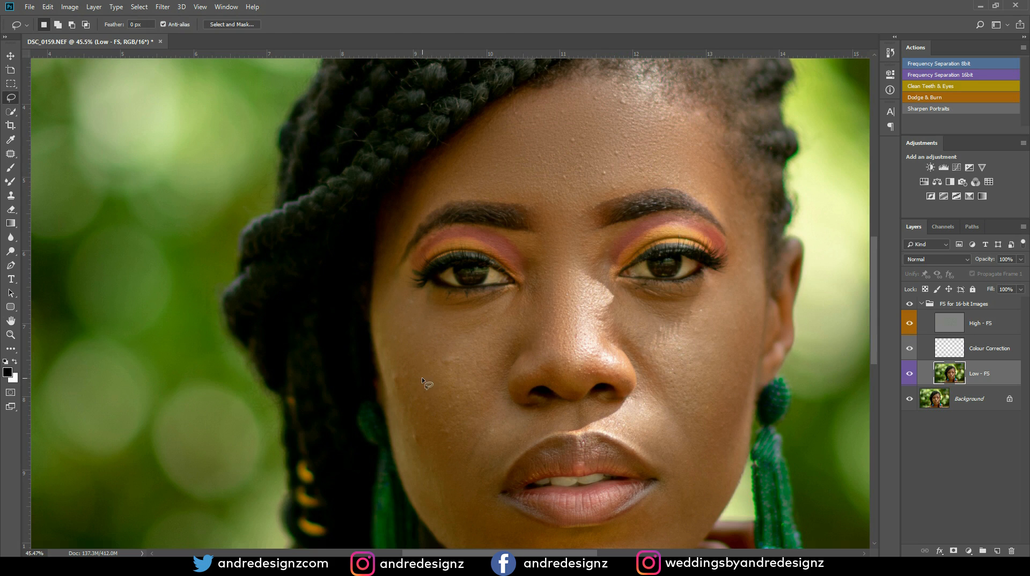
Blend the cheek and facial skin tones on the Low - FS layer with the Mixer Brush, reducing the brush size to 100.
{"action": "key", "text": "b"}
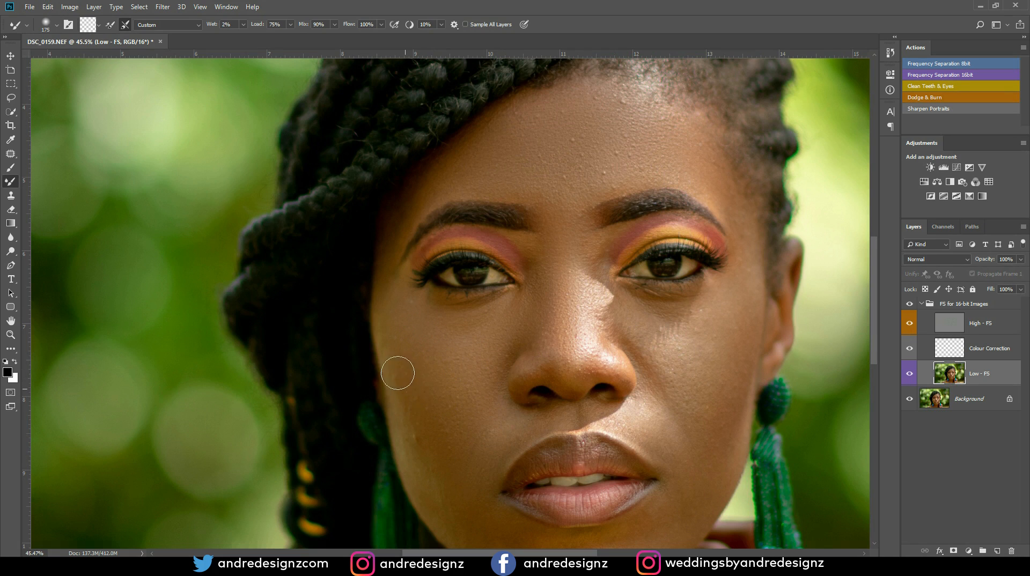
{"action": "scroll", "coordinate": [393, 307], "scroll_direction": "down", "scroll_amount": 5}
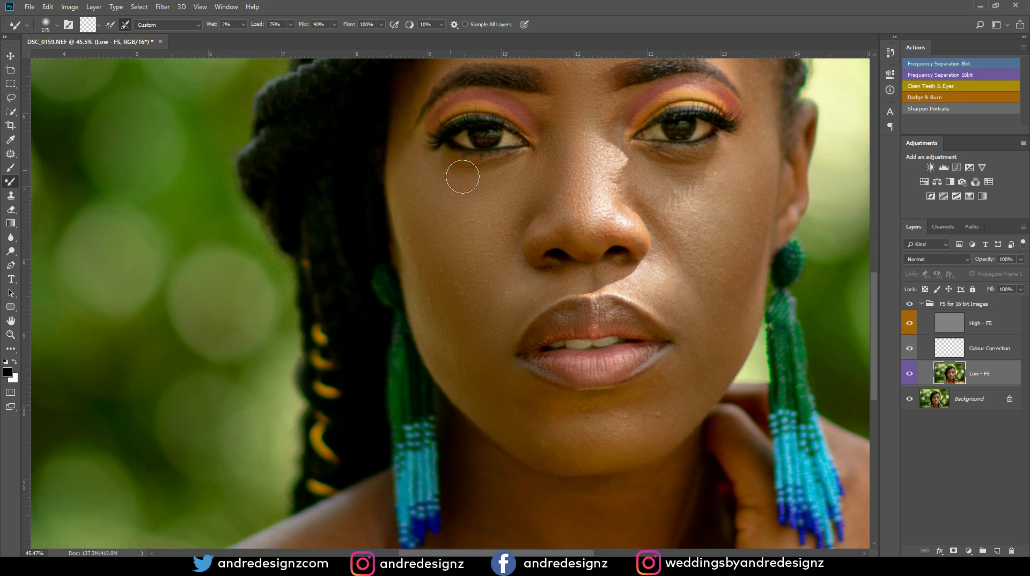
{"action": "left_click_drag", "start_coordinate": [562, 190], "coordinate": [398, 235]}
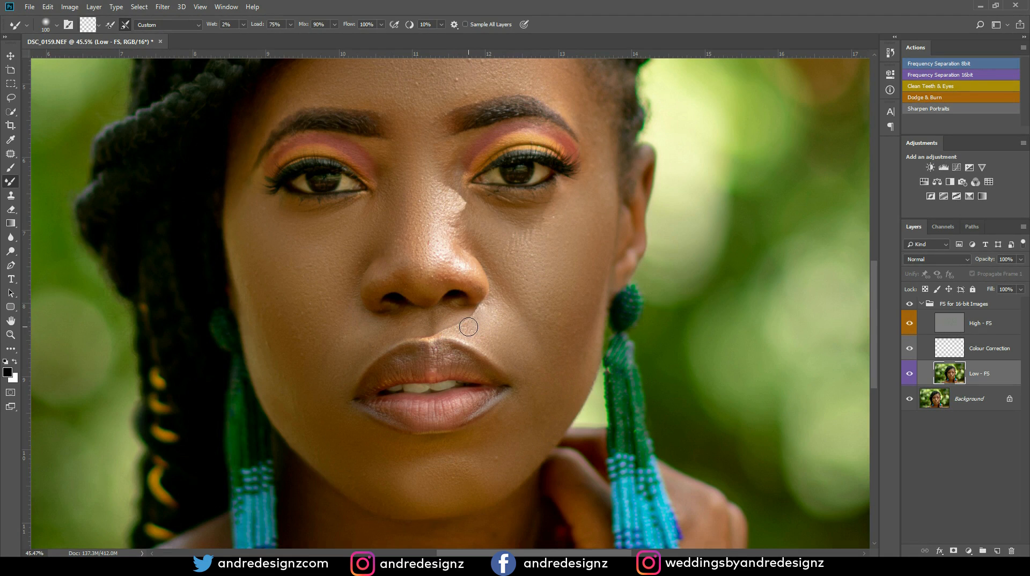
Step back one Mixer Brush stroke in the history and re-blend the highlight on the cheek beside the nose.
{"action": "left_click", "coordinate": [890, 53]}
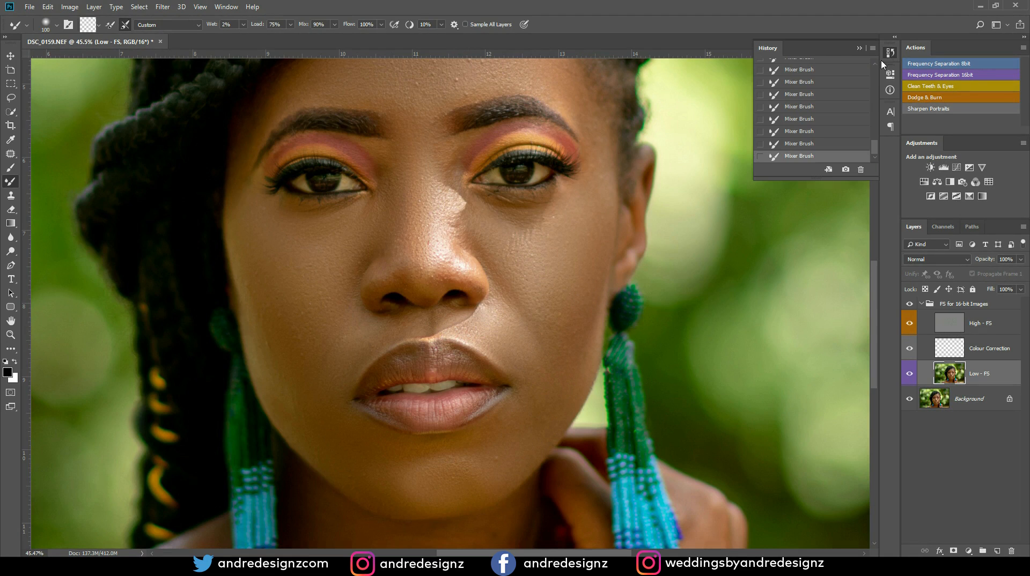
{"action": "left_click", "coordinate": [810, 144]}
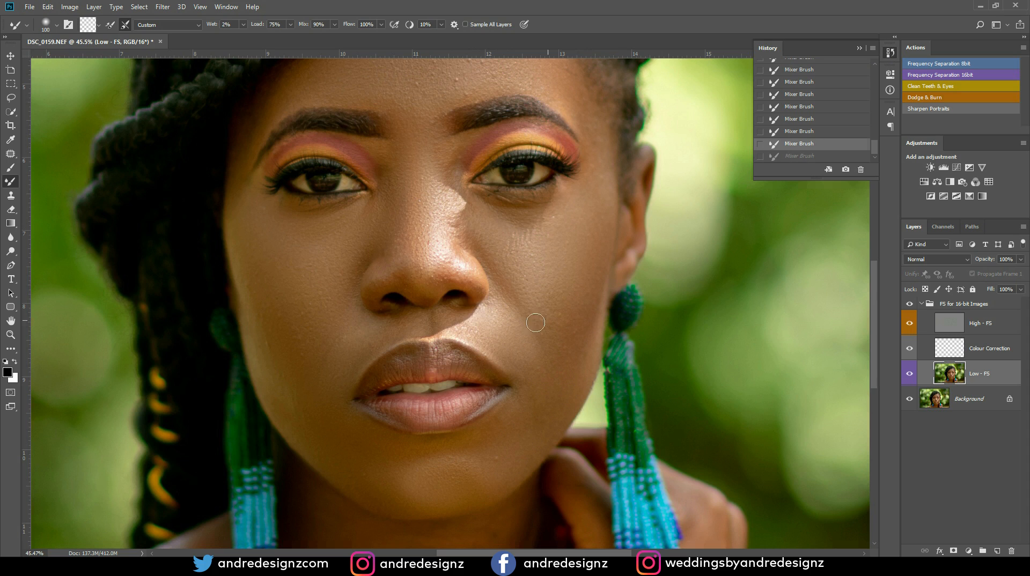
{"action": "left_click_drag", "start_coordinate": [498, 307], "coordinate": [506, 307]}
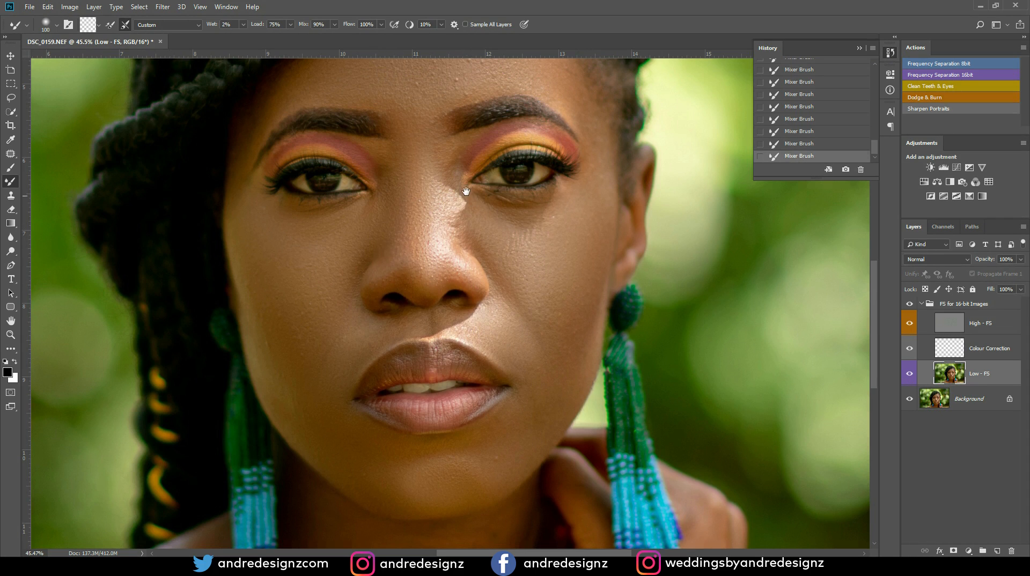
Enlarge the Mixer Brush to 250 and smooth the skin of the neck and shoulder on the Low - FS layer.
{"action": "scroll", "coordinate": [483, 215], "scroll_direction": "up", "scroll_amount": 5}
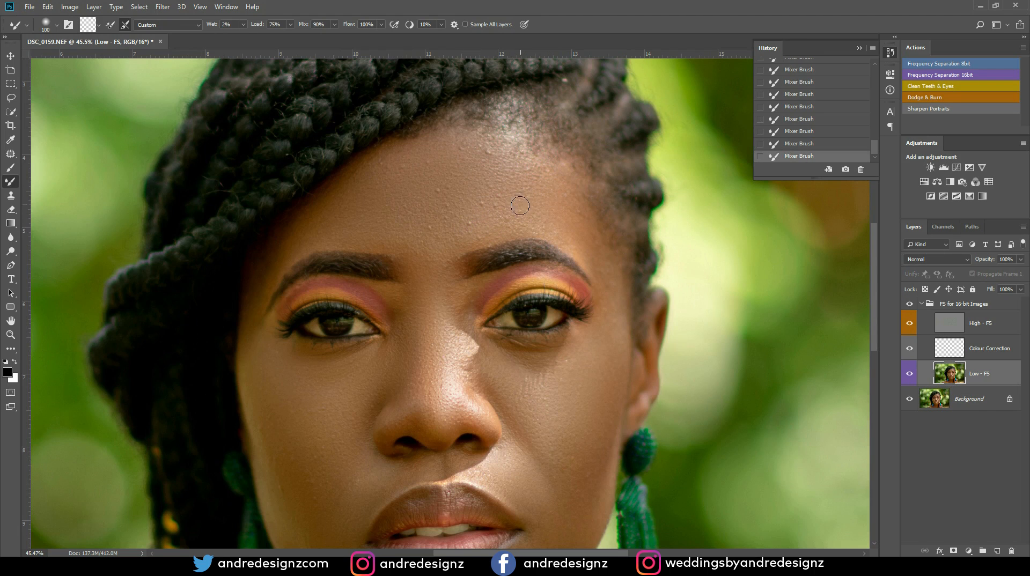
{"action": "scroll", "coordinate": [516, 210], "scroll_direction": "right", "scroll_amount": 3}
{"action": "scroll", "coordinate": [501, 203], "scroll_direction": "down", "scroll_amount": 2}
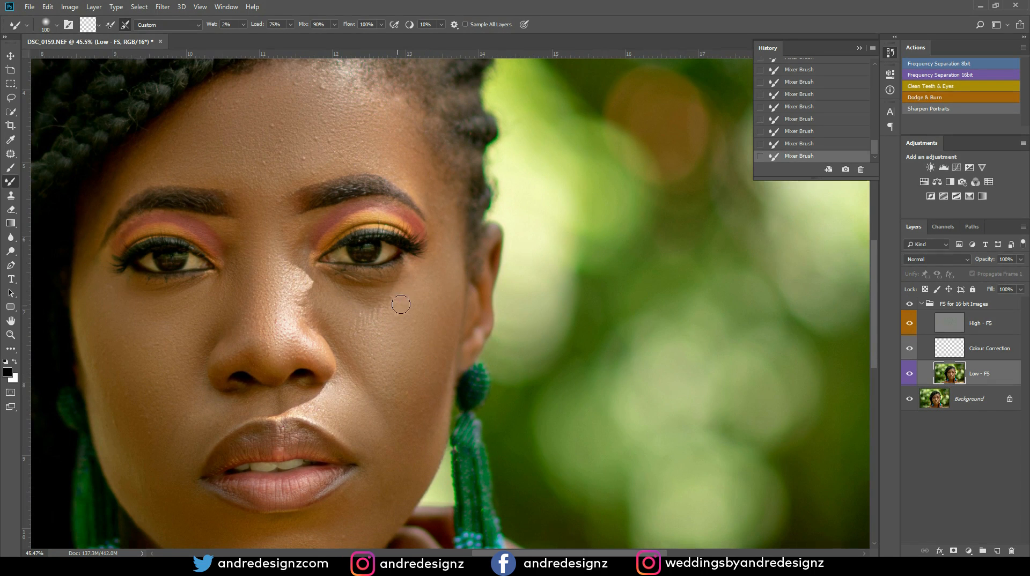
{"action": "left_click_drag", "start_coordinate": [364, 359], "coordinate": [483, 255]}
{"action": "key", "text": "bracketright"}
{"action": "key", "text": "bracketright"}
{"action": "key", "text": "bracketright"}
{"action": "key", "text": "bracketright"}
{"action": "key", "text": "bracketright"}
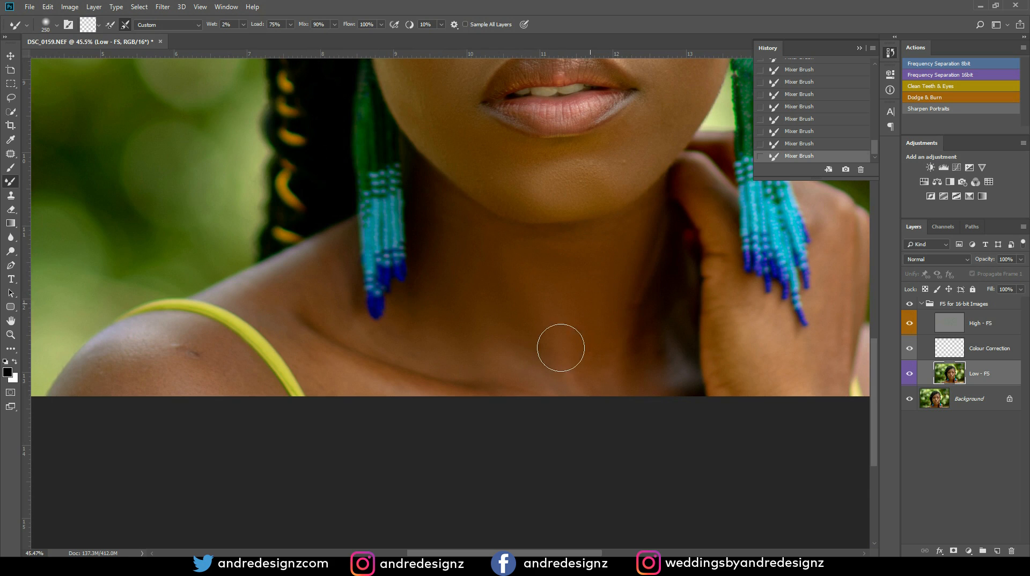
{"action": "mouse_move", "coordinate": [519, 345]}
{"action": "left_mouse_down"}
{"action": "mouse_move", "coordinate": [368, 369]}
{"action": "mouse_move", "coordinate": [402, 395]}
{"action": "mouse_move", "coordinate": [336, 360]}
{"action": "mouse_move", "coordinate": [255, 289]}
{"action": "mouse_move", "coordinate": [324, 288]}
{"action": "mouse_move", "coordinate": [331, 268]}
{"action": "mouse_move", "coordinate": [133, 409]}
{"action": "mouse_move", "coordinate": [119, 409]}
{"action": "mouse_move", "coordinate": [113, 359]}
{"action": "mouse_move", "coordinate": [212, 382]}
{"action": "mouse_move", "coordinate": [173, 345]}
{"action": "mouse_move", "coordinate": [160, 349]}
{"action": "mouse_move", "coordinate": [187, 368]}
{"action": "mouse_move", "coordinate": [104, 375]}
{"action": "mouse_move", "coordinate": [102, 391]}
{"action": "mouse_move", "coordinate": [218, 377]}
{"action": "mouse_move", "coordinate": [237, 387]}
{"action": "mouse_move", "coordinate": [143, 367]}
{"action": "mouse_move", "coordinate": [120, 396]}
{"action": "mouse_move", "coordinate": [102, 374]}
{"action": "mouse_move", "coordinate": [150, 374]}
{"action": "left_mouse_up"}
{"action": "left_click_drag", "start_coordinate": [300, 346], "coordinate": [80, 279]}
{"action": "mouse_move", "coordinate": [443, 376]}
{"action": "left_mouse_down"}
{"action": "mouse_move", "coordinate": [253, 322]}
{"action": "mouse_move", "coordinate": [159, 344]}
{"action": "left_mouse_up"}
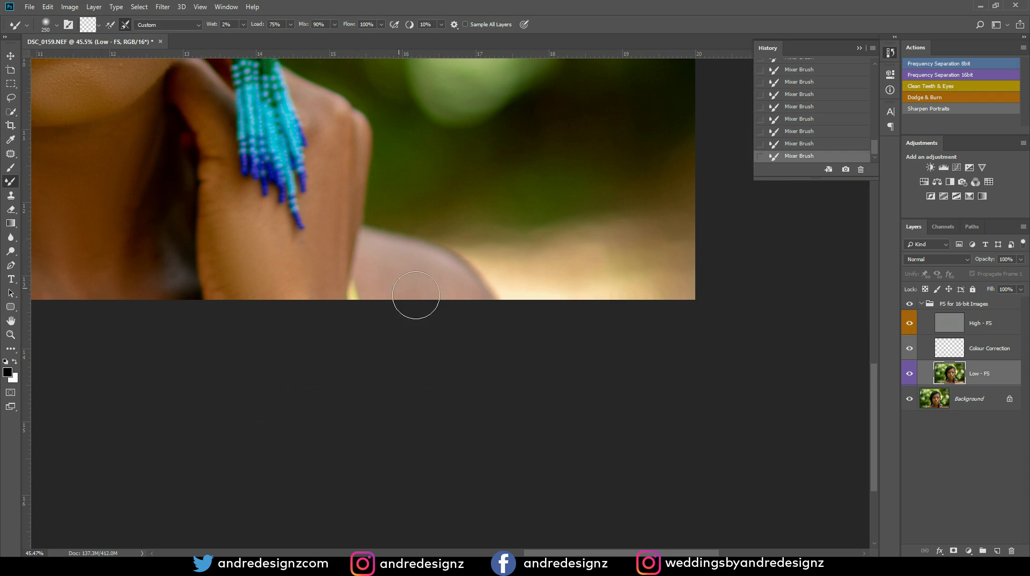
Compare the portrait before and after smoothing by toggling the FS for 16-bit Images group's visibility at full and close-up views.
{"action": "left_click_drag", "start_coordinate": [350, 188], "coordinate": [565, 341]}
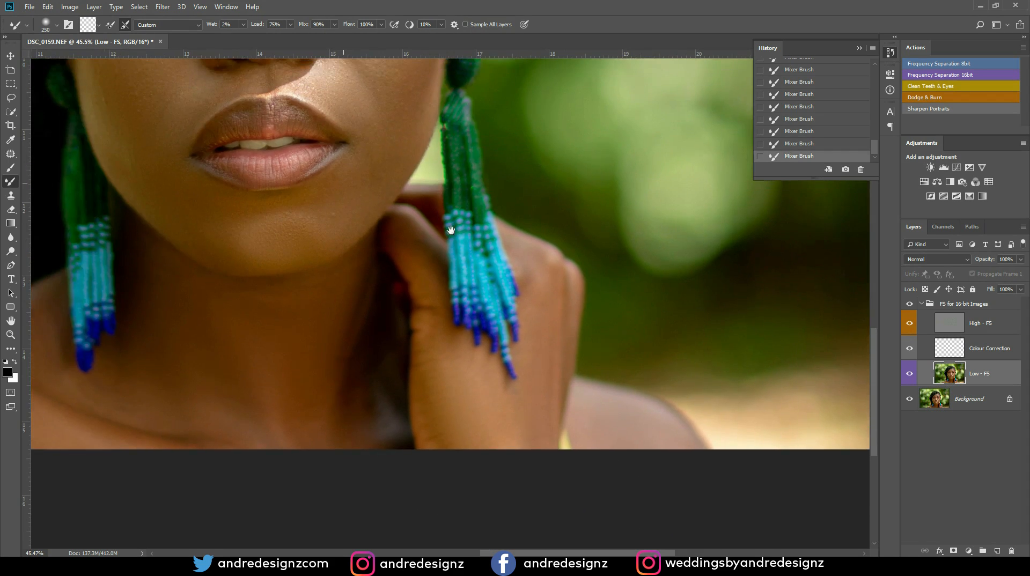
{"action": "left_click_drag", "start_coordinate": [361, 148], "coordinate": [492, 242]}
{"action": "mouse_move", "coordinate": [460, 121]}
{"action": "left_mouse_down"}
{"action": "mouse_move", "coordinate": [495, 271]}
{"action": "mouse_move", "coordinate": [489, 262]}
{"action": "left_mouse_up"}
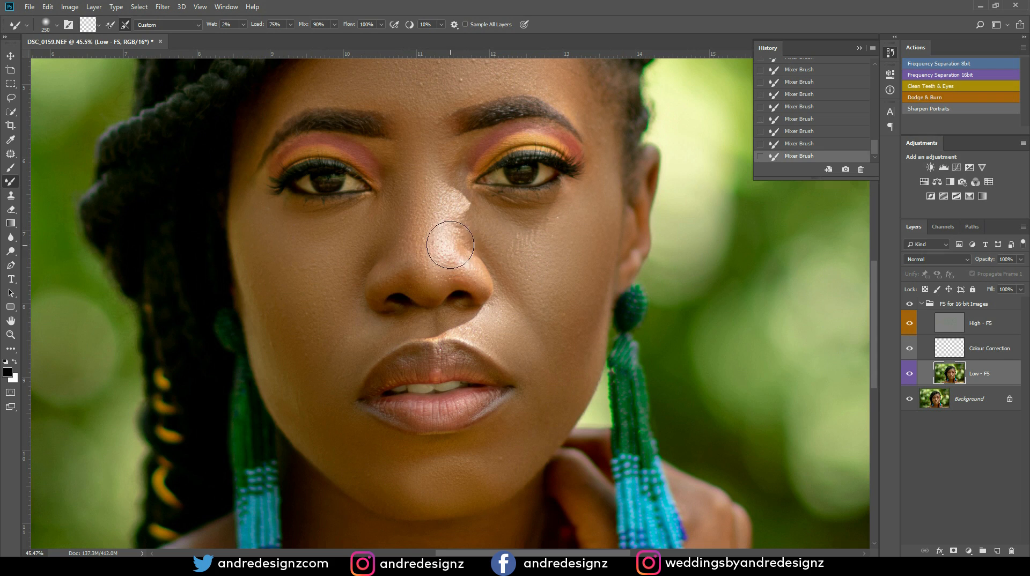
{"action": "key", "text": "ctrl+0"}
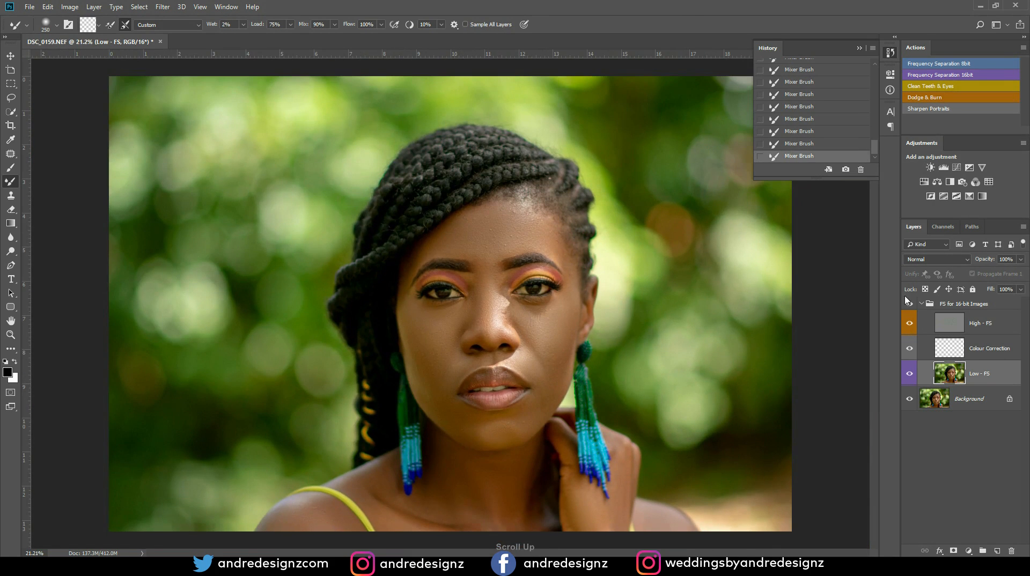
{"action": "scroll", "coordinate": [914, 326], "scroll_direction": "up", "scroll_amount": 1}
{"action": "left_click", "coordinate": [910, 305]}
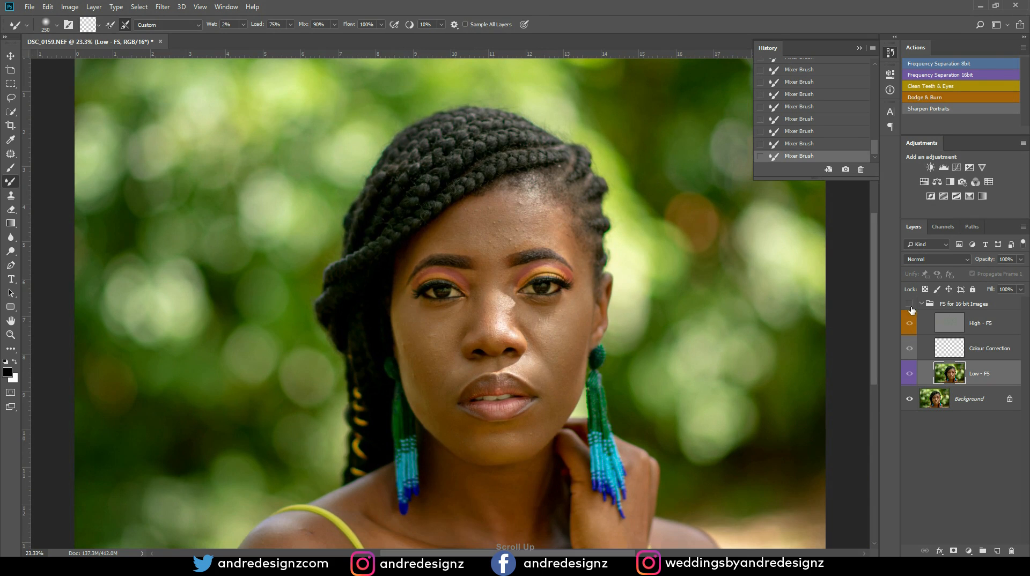
{"action": "left_click", "coordinate": [910, 305]}
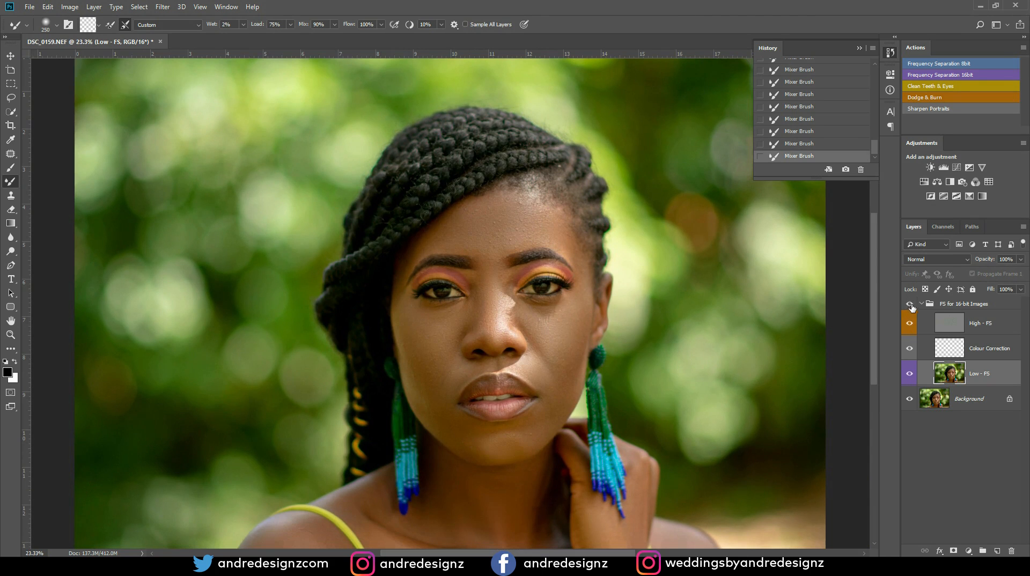
{"action": "left_click", "coordinate": [911, 306]}
{"action": "left_click", "coordinate": [910, 306]}
{"action": "scroll", "coordinate": [526, 369], "scroll_direction": "up", "scroll_amount": 6}
{"action": "left_click_drag", "start_coordinate": [546, 412], "coordinate": [467, 214]}
{"action": "scroll", "coordinate": [455, 268], "scroll_direction": "up", "scroll_amount": 3}
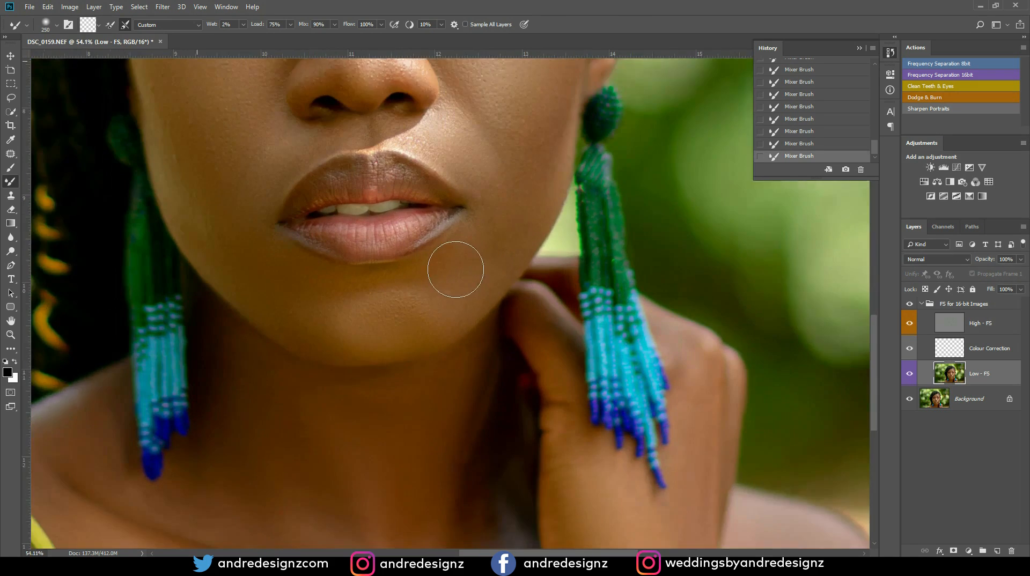
{"action": "left_click", "coordinate": [909, 307]}
{"action": "left_click", "coordinate": [909, 305]}
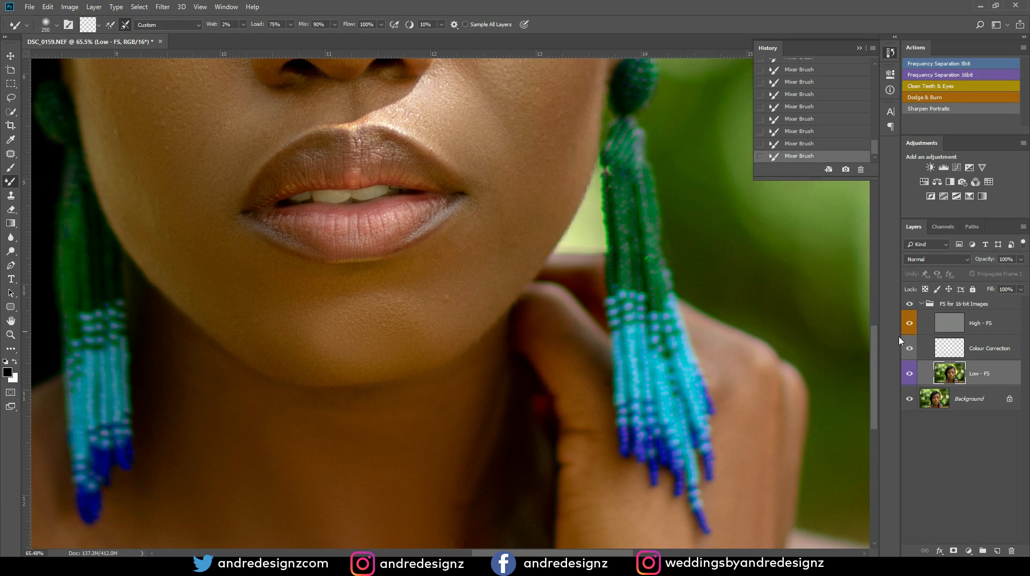
Collapse the FS for 16-bit Images group and add a white layer mask to it.
{"action": "left_click", "coordinate": [921, 304]}
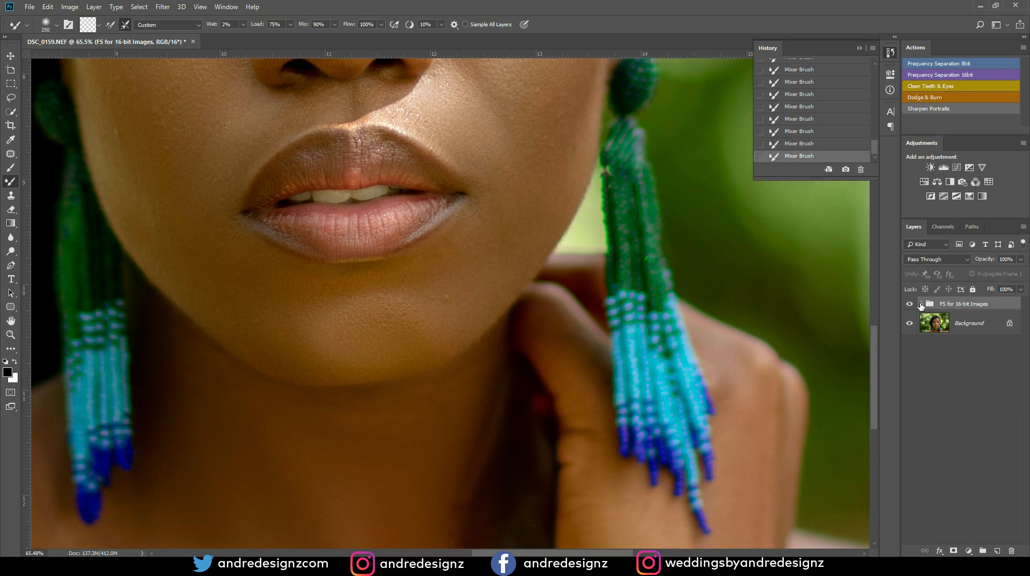
{"action": "left_click", "coordinate": [922, 305]}
{"action": "scroll", "coordinate": [505, 343], "scroll_direction": "down", "scroll_amount": 4}
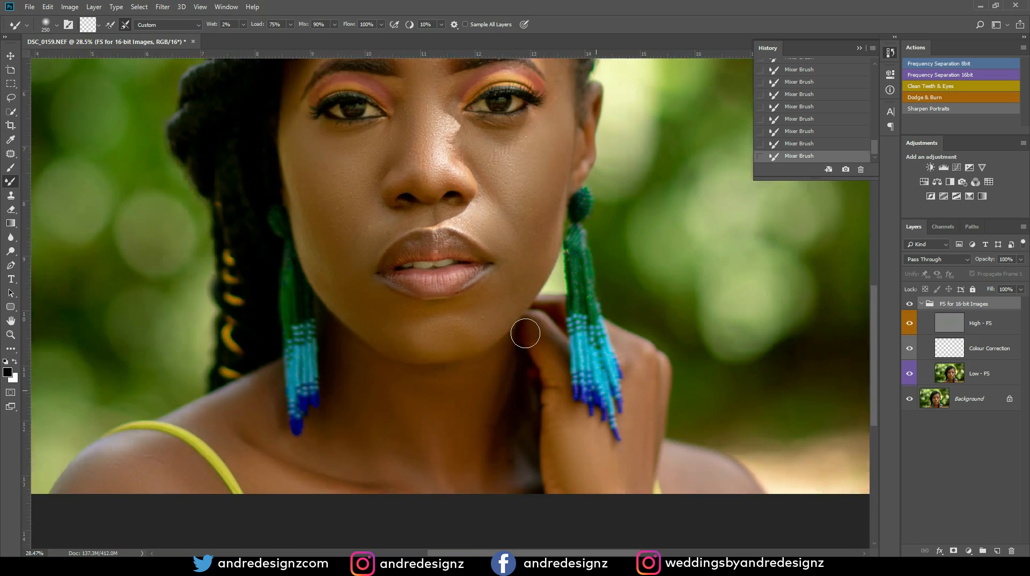
{"action": "scroll", "coordinate": [497, 343], "scroll_direction": "up", "scroll_amount": 1}
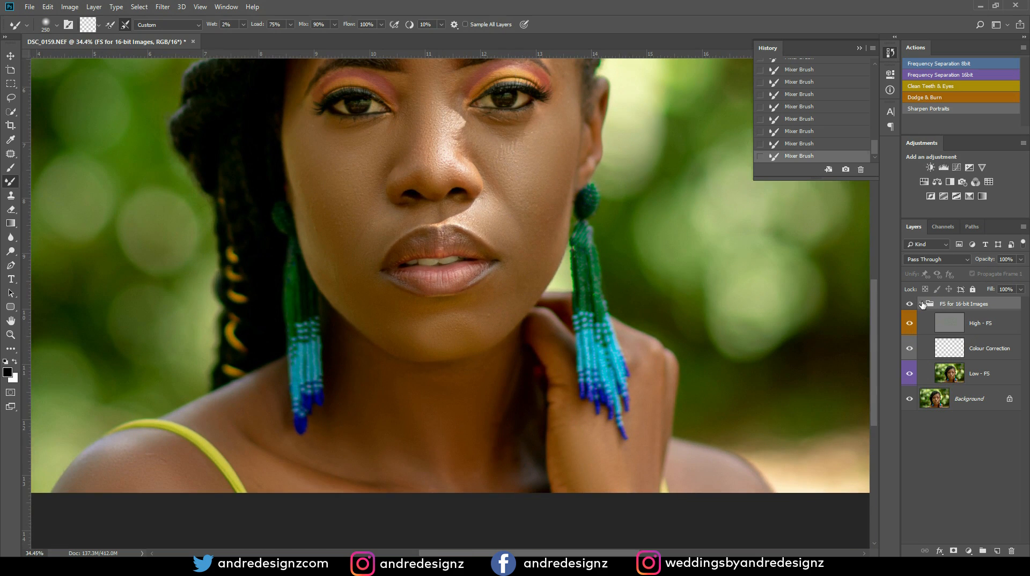
{"action": "left_click", "coordinate": [922, 304]}
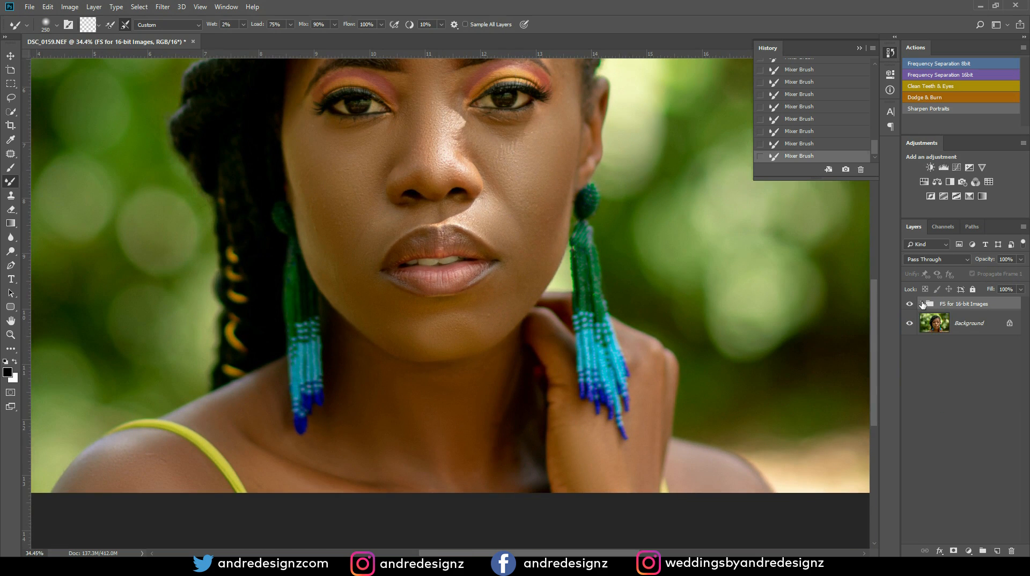
{"action": "left_click", "coordinate": [954, 551]}
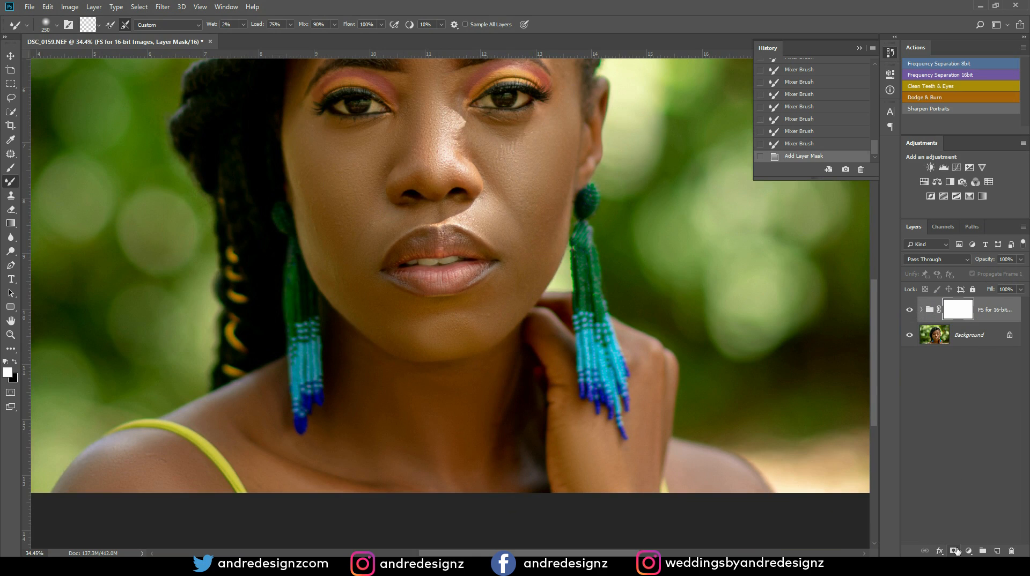
Paint black on the group's mask over the lower chin with a size 300 Brush at 17% flow, and hide the group to compare.
{"action": "left_click", "coordinate": [15, 361]}
{"action": "left_click", "coordinate": [12, 167]}
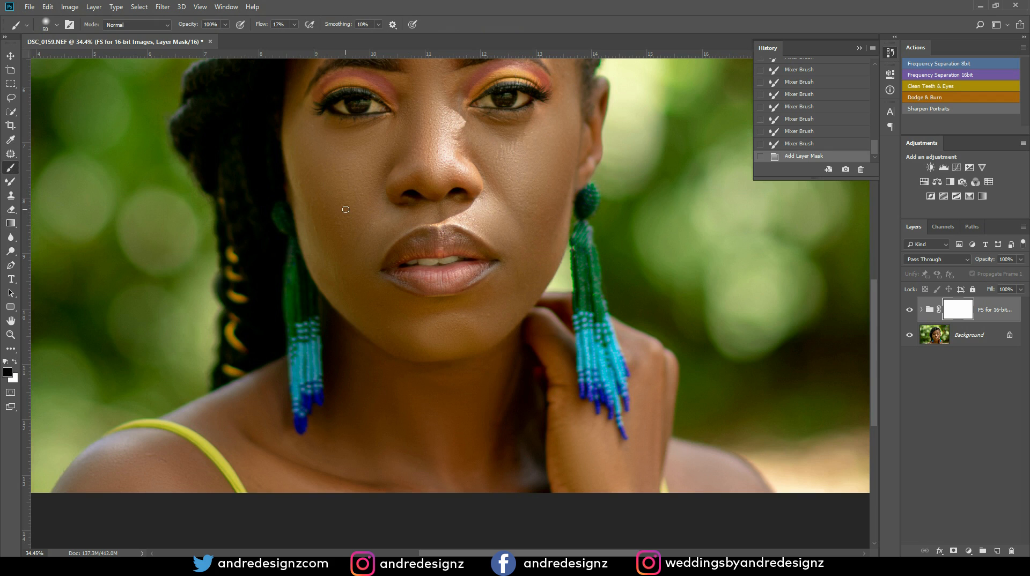
{"action": "key", "text": "bracketright"}
{"action": "key", "text": "bracketright"}
{"action": "key", "text": "bracketright"}
{"action": "key", "text": "bracketright"}
{"action": "mouse_move", "coordinate": [479, 337]}
{"action": "left_mouse_down"}
{"action": "mouse_move", "coordinate": [441, 329]}
{"action": "mouse_move", "coordinate": [473, 332]}
{"action": "mouse_move", "coordinate": [453, 343]}
{"action": "left_mouse_up"}
{"action": "mouse_move", "coordinate": [430, 340]}
{"action": "left_mouse_down"}
{"action": "mouse_move", "coordinate": [417, 334]}
{"action": "mouse_move", "coordinate": [430, 348]}
{"action": "left_mouse_up"}
{"action": "left_click_drag", "start_coordinate": [482, 323], "coordinate": [462, 337]}
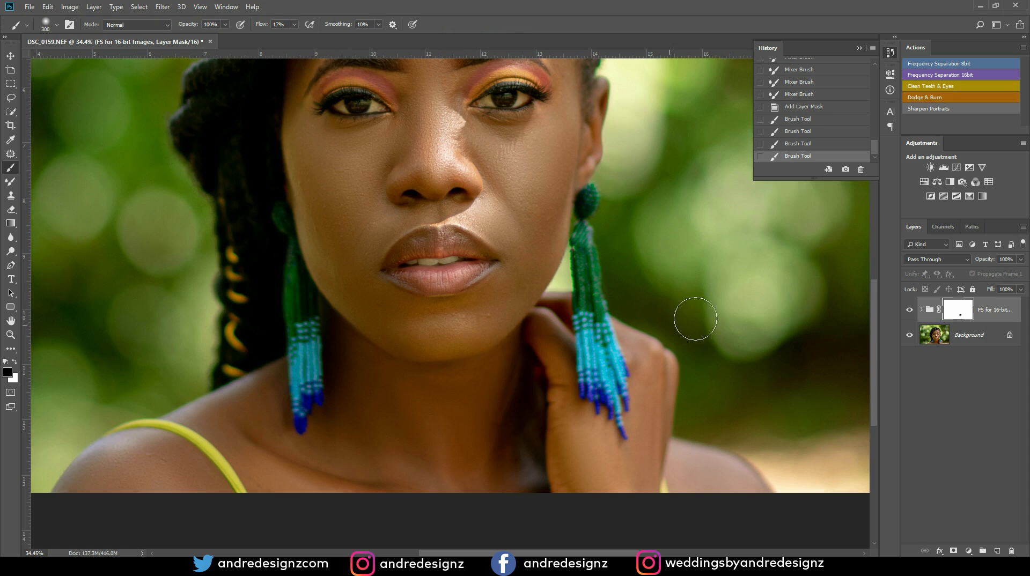
{"action": "left_click", "coordinate": [910, 310]}
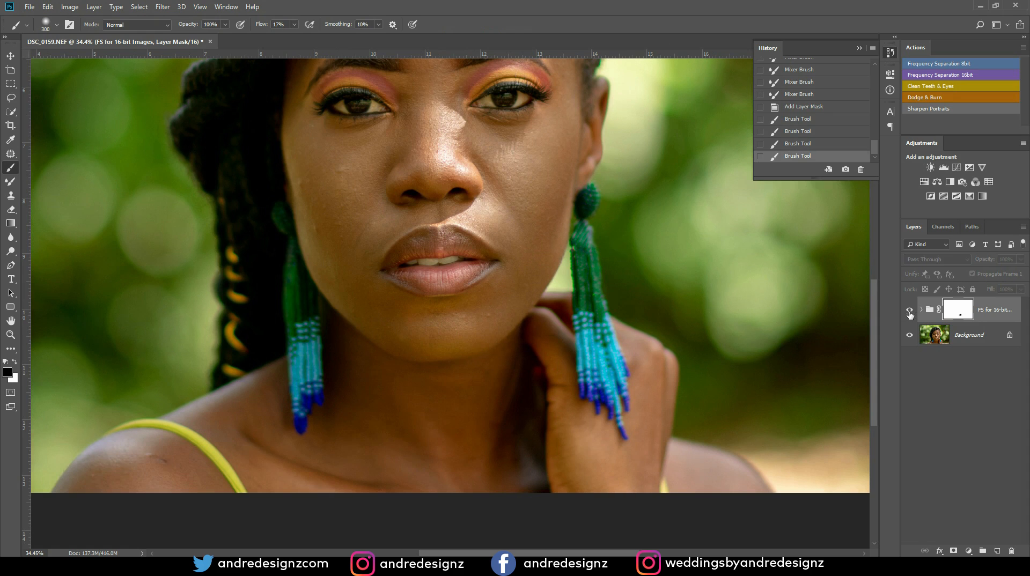
Compare the portrait with and without the masked skin smoothing by toggling the FS for 16-bit Images group's visibility.
{"action": "left_click", "coordinate": [910, 311]}
{"action": "left_click", "coordinate": [909, 313]}
{"action": "left_click", "coordinate": [909, 313]}
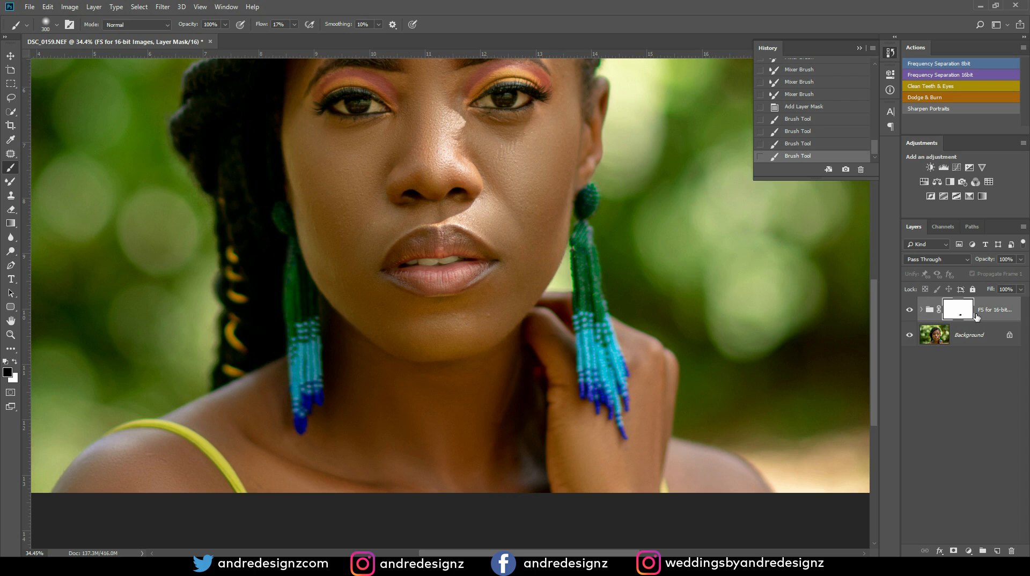
Merge the FS for 16-bit Images group with the Background and run the Frequency Separation 16bit action with a 6.4-pixel Gaussian Blur.
{"action": "left_click", "coordinate": [1005, 304]}
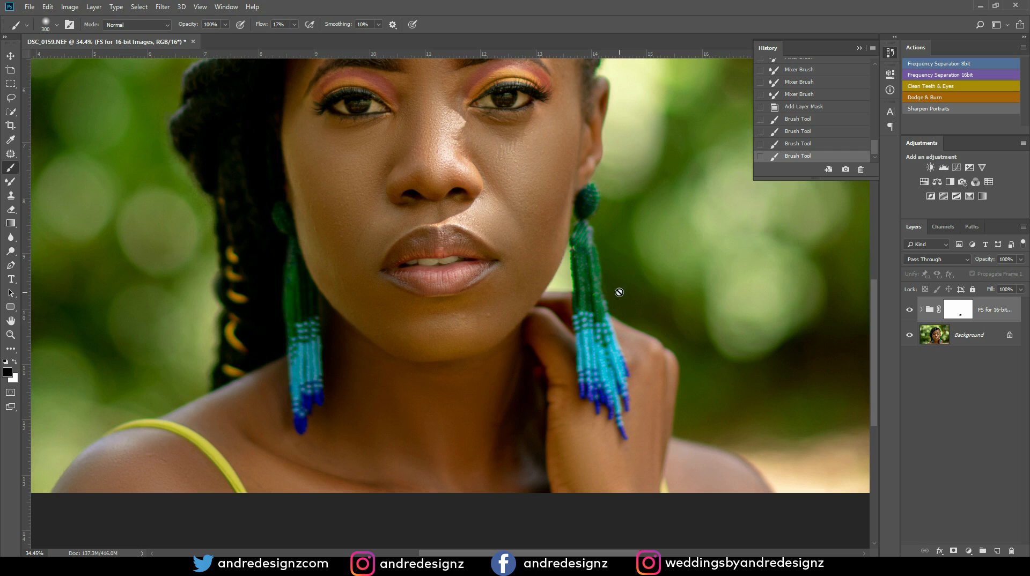
{"action": "scroll", "coordinate": [635, 299], "scroll_direction": "down", "scroll_amount": 5}
{"action": "scroll", "coordinate": [618, 289], "scroll_direction": "up", "scroll_amount": 2}
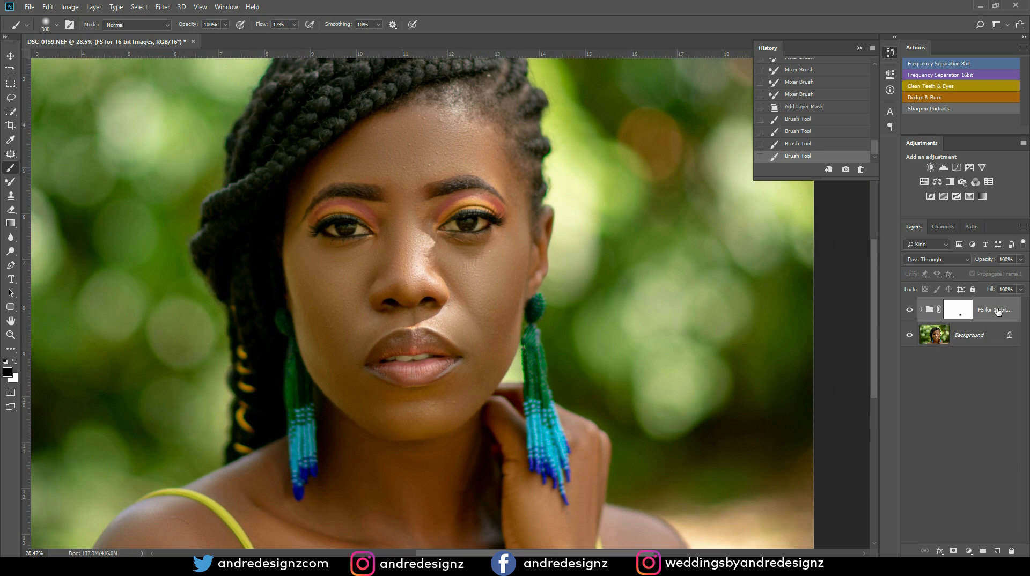
{"action": "left_click", "coordinate": [989, 330]}
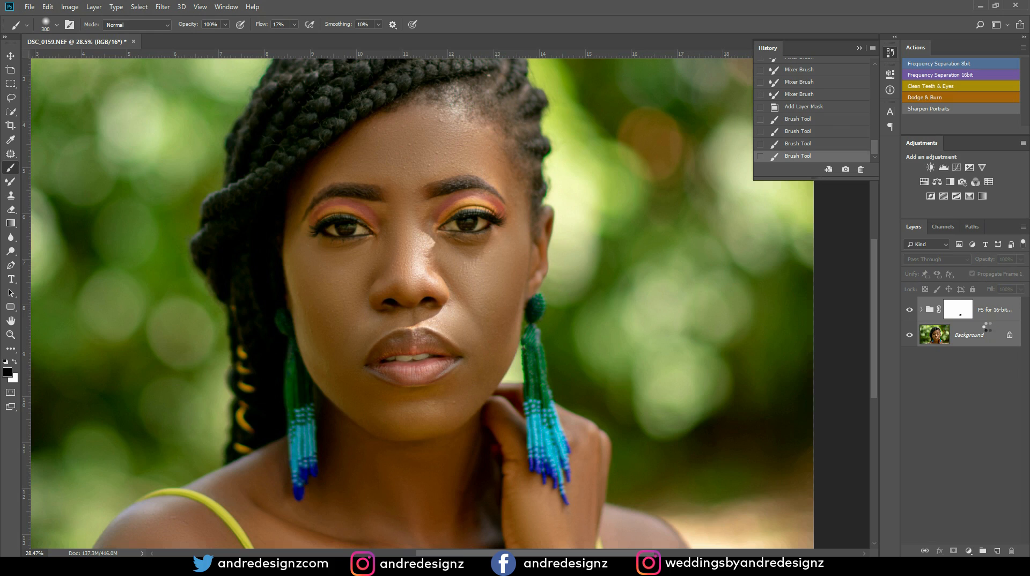
{"action": "left_click", "coordinate": [943, 75]}
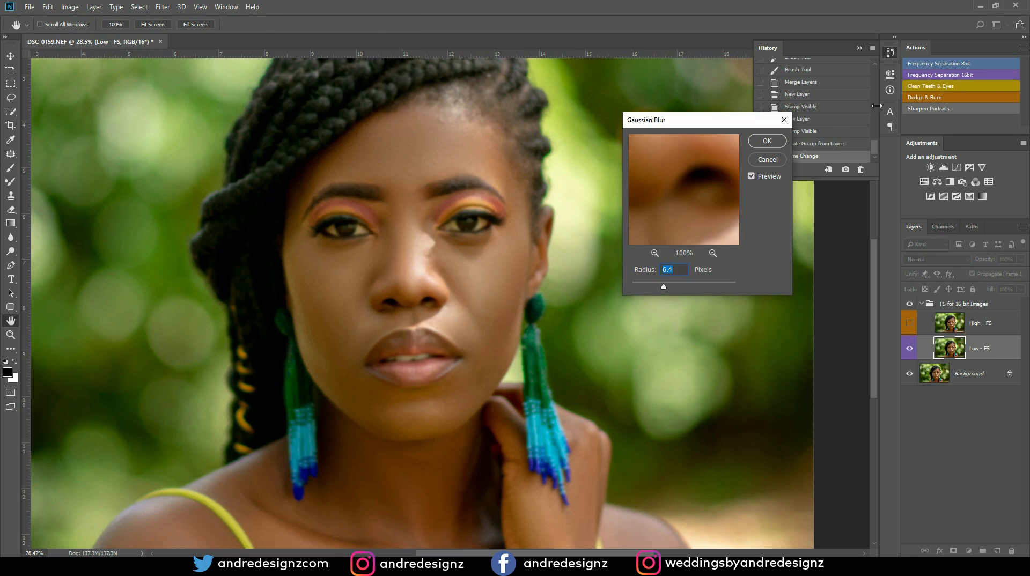
{"action": "left_click", "coordinate": [759, 144]}
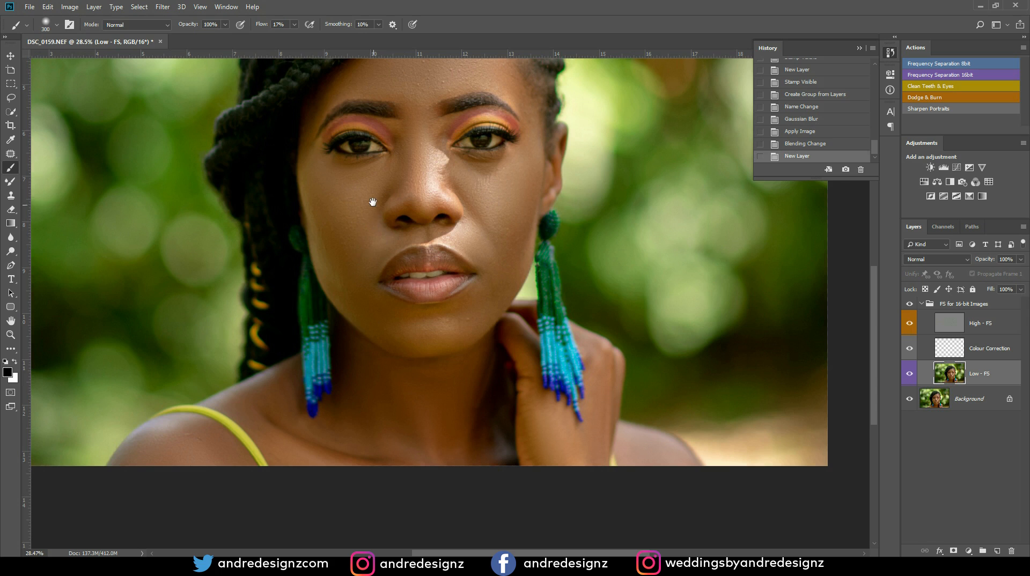
Remove the light spot at the upper hairline on the High - FS layer using a size 70 Clone Stamp.
{"action": "left_click_drag", "start_coordinate": [374, 203], "coordinate": [385, 307]}
{"action": "scroll", "coordinate": [390, 294], "scroll_direction": "down", "scroll_amount": 3}
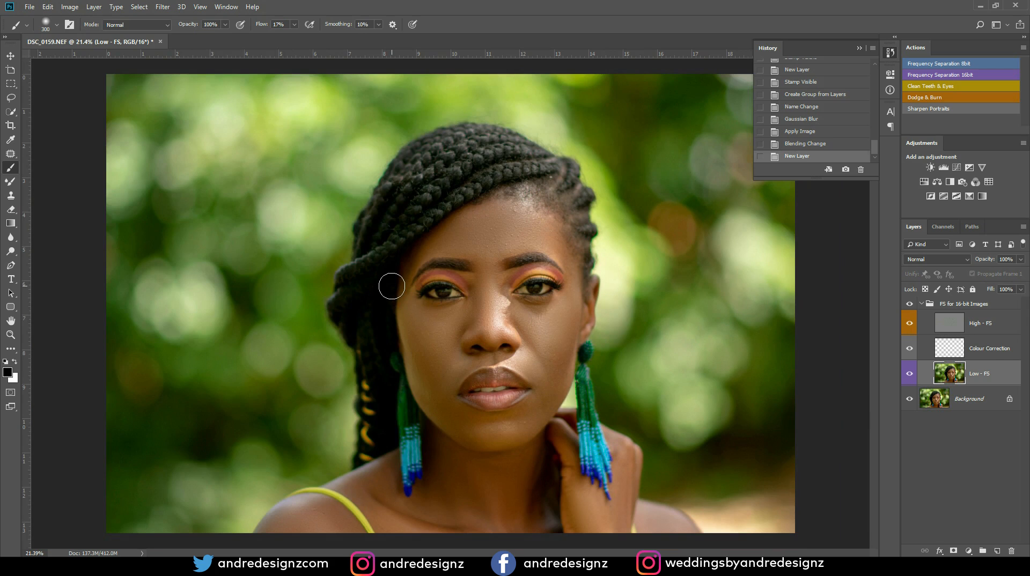
{"action": "left_click", "coordinate": [949, 322]}
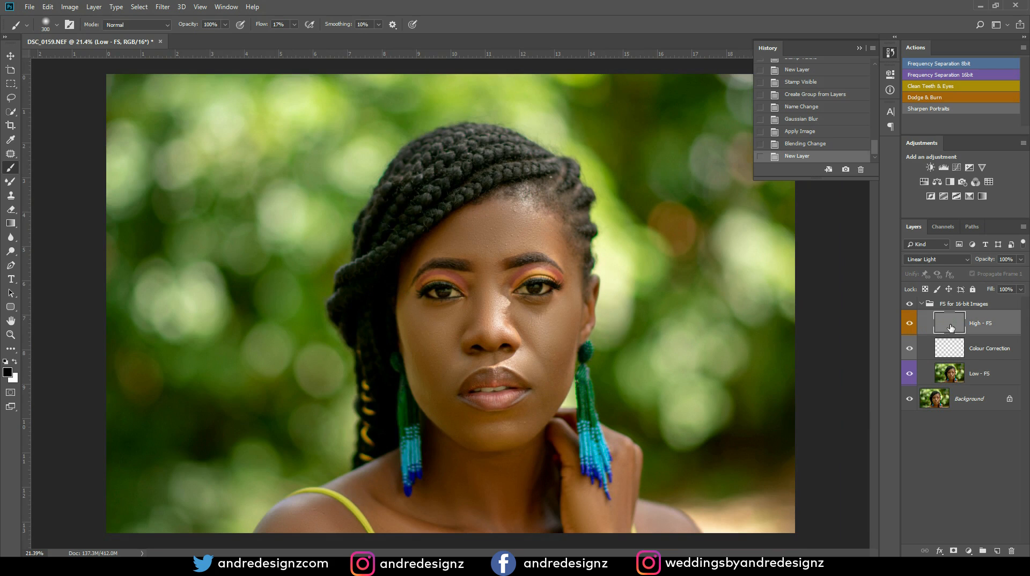
{"action": "key", "text": "s"}
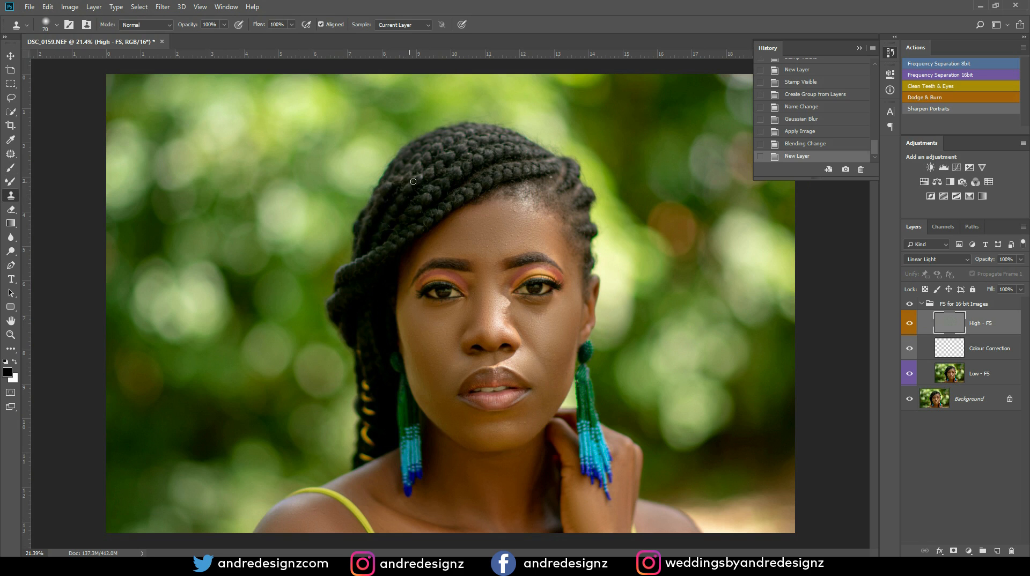
{"action": "scroll", "coordinate": [499, 216], "scroll_direction": "down", "scroll_amount": 2}
{"action": "scroll", "coordinate": [501, 217], "scroll_direction": "up", "scroll_amount": 6}
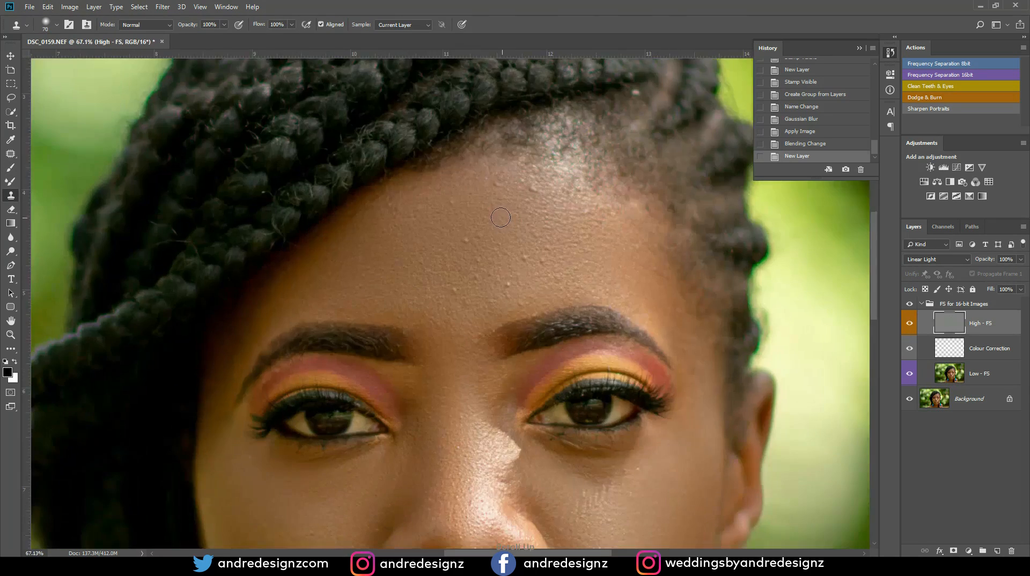
{"action": "scroll", "coordinate": [501, 217], "scroll_direction": "up", "scroll_amount": 1}
{"action": "left_click_drag", "start_coordinate": [487, 240], "coordinate": [428, 327]}
{"action": "mouse_move", "coordinate": [474, 224]}
{"action": "left_mouse_down"}
{"action": "mouse_move", "coordinate": [414, 262]}
{"action": "mouse_move", "coordinate": [422, 232]}
{"action": "left_mouse_up"}
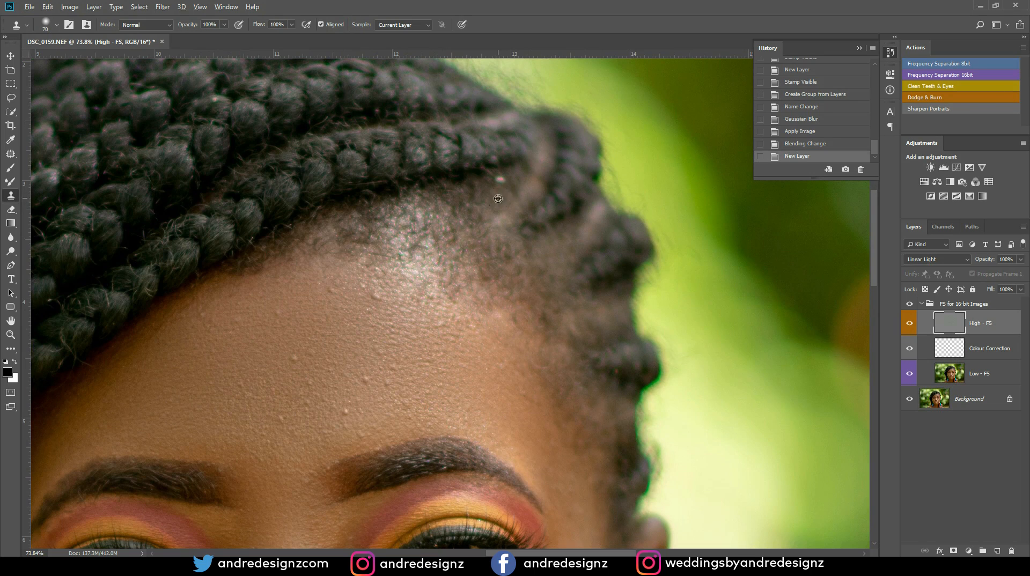
{"action": "left_click_drag", "start_coordinate": [504, 183], "coordinate": [504, 184]}
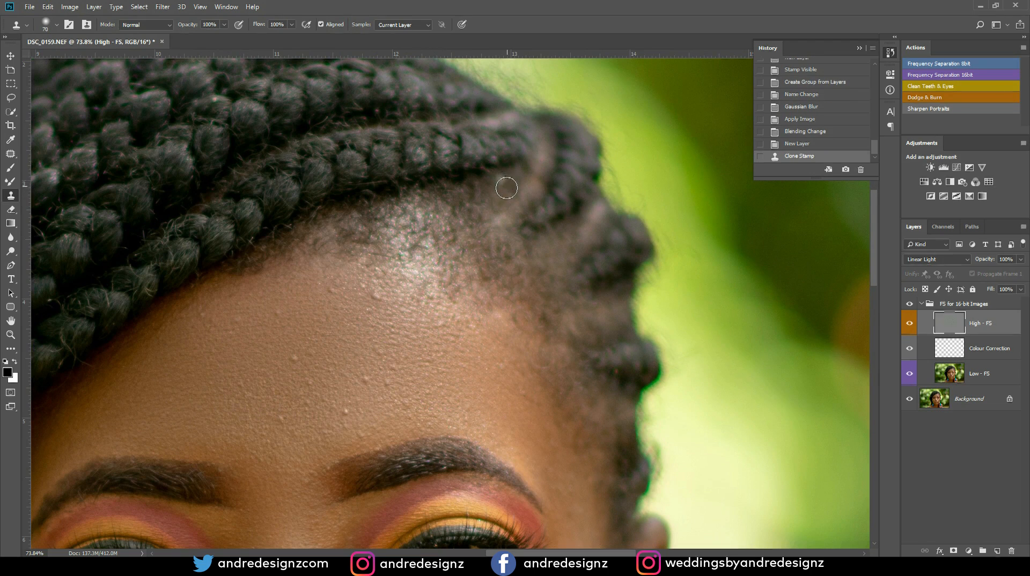
Reduce the Clone Stamp to size 50 and clone away the bumps on the upper forehead just below the hairline.
{"action": "left_click_drag", "start_coordinate": [436, 279], "coordinate": [491, 173]}
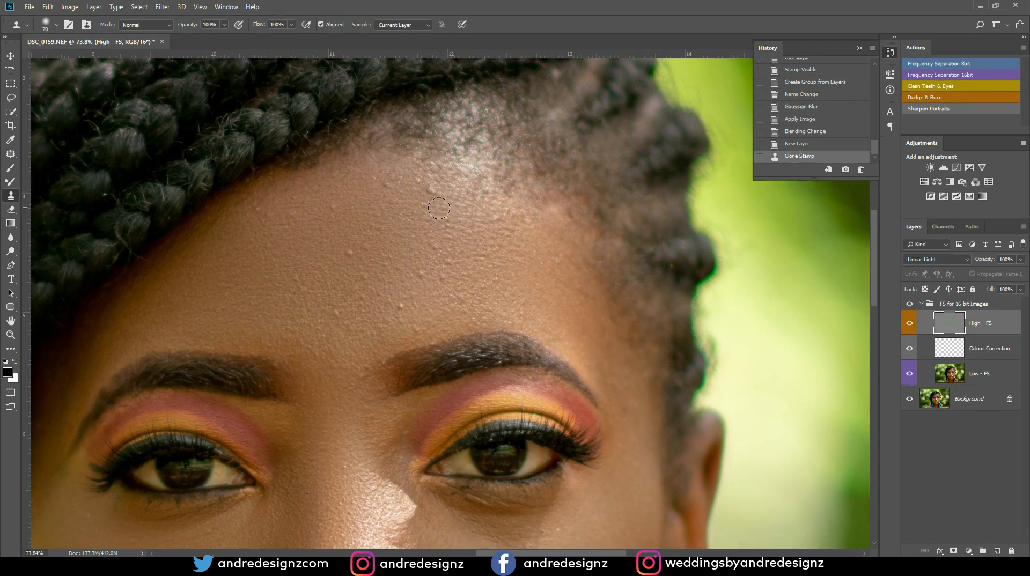
{"action": "key", "text": "bracketleft"}
{"action": "key", "text": "bracketleft"}
{"action": "left_click_drag", "start_coordinate": [429, 191], "coordinate": [427, 194]}
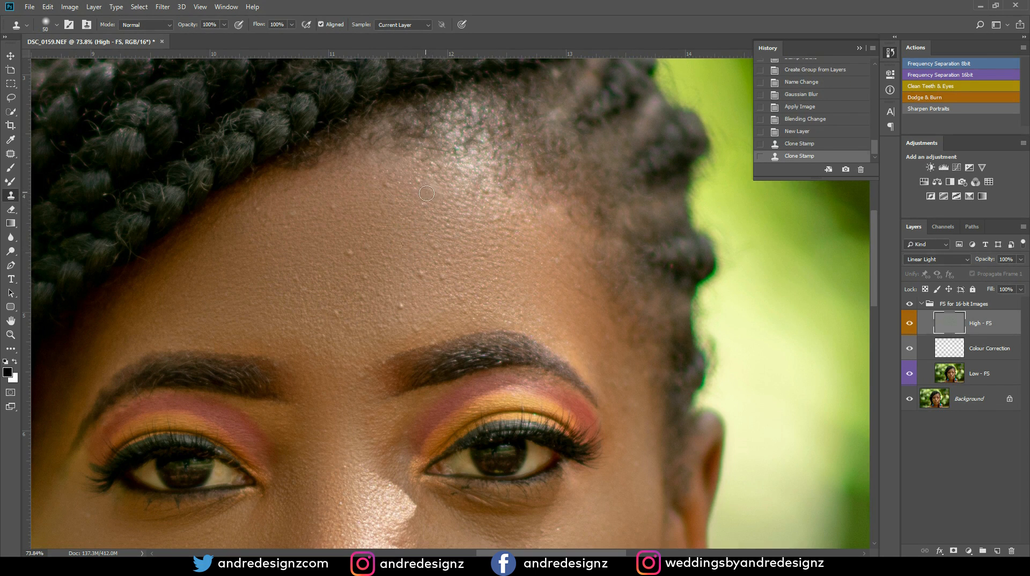
{"action": "left_click", "coordinate": [416, 181]}
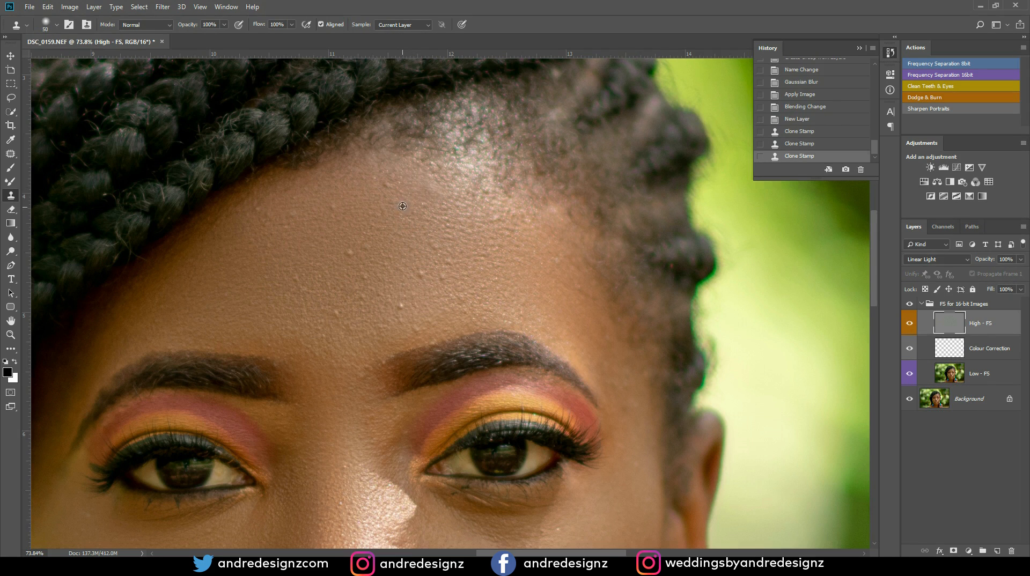
{"action": "left_click_drag", "start_coordinate": [391, 184], "coordinate": [393, 196]}
{"action": "left_click", "coordinate": [395, 177]}
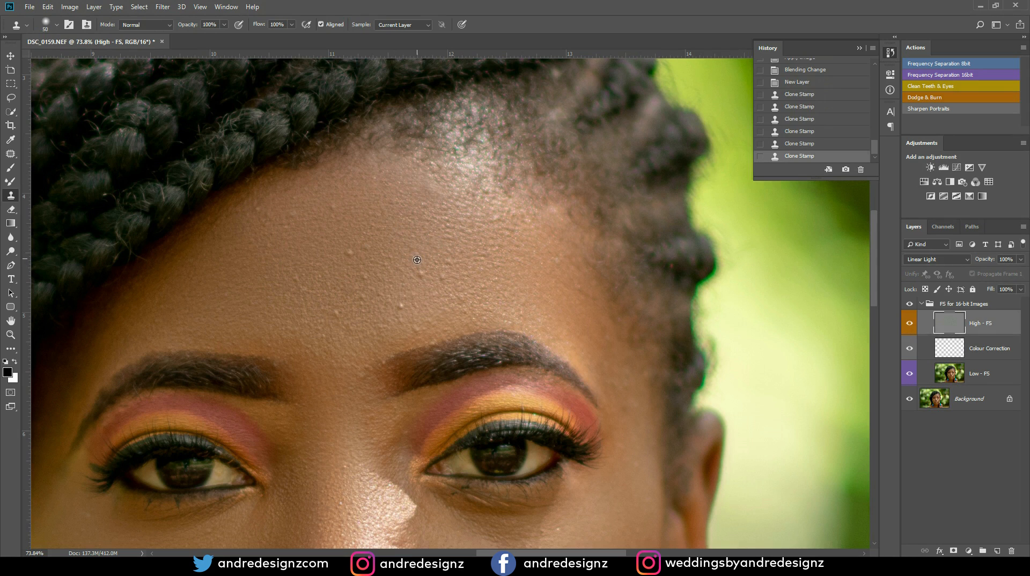
Clone clean skin texture over the raised bumps in the middle of the forehead above the eyebrows.
{"action": "left_click", "coordinate": [429, 265]}
{"action": "left_click", "coordinate": [441, 278]}
{"action": "left_click", "coordinate": [421, 305], "text": "alt"}
{"action": "left_click", "coordinate": [410, 294]}
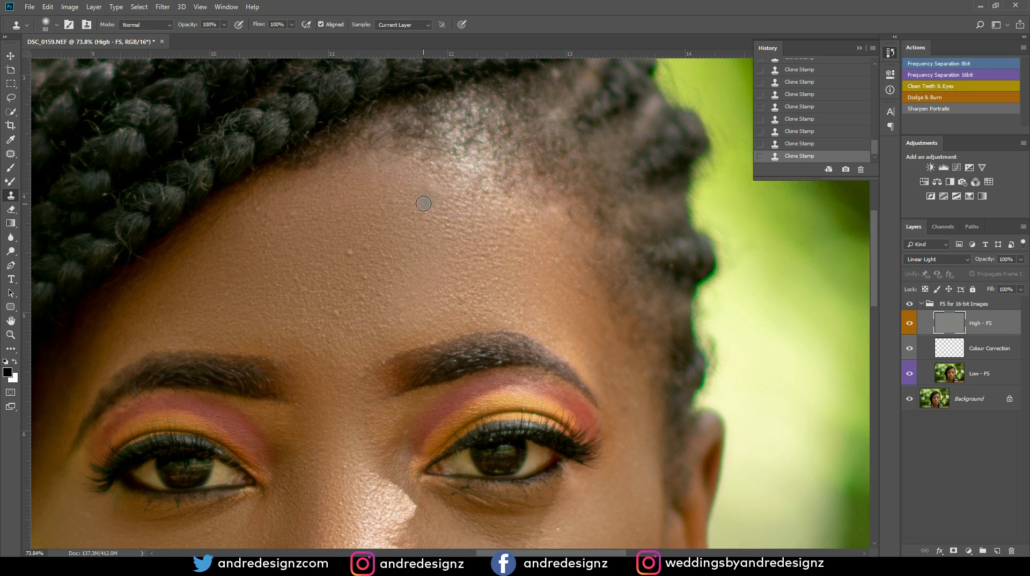
{"action": "left_click_drag", "start_coordinate": [412, 232], "coordinate": [476, 135]}
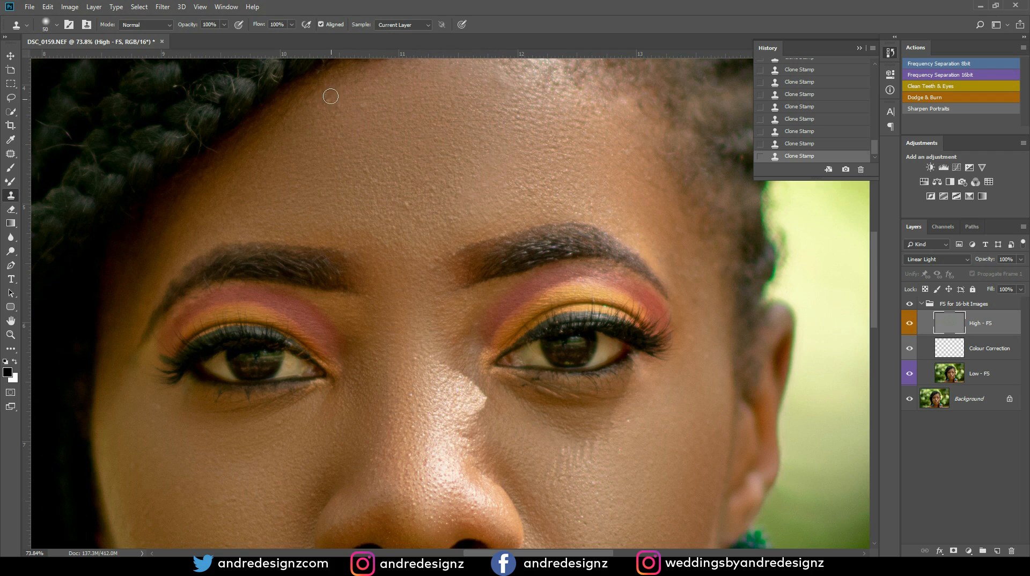
{"action": "left_click", "coordinate": [357, 136], "text": "alt"}
{"action": "scroll", "coordinate": [510, 154], "scroll_direction": "down", "scroll_amount": 4}
{"action": "scroll", "coordinate": [510, 154], "scroll_direction": "left", "scroll_amount": 2}
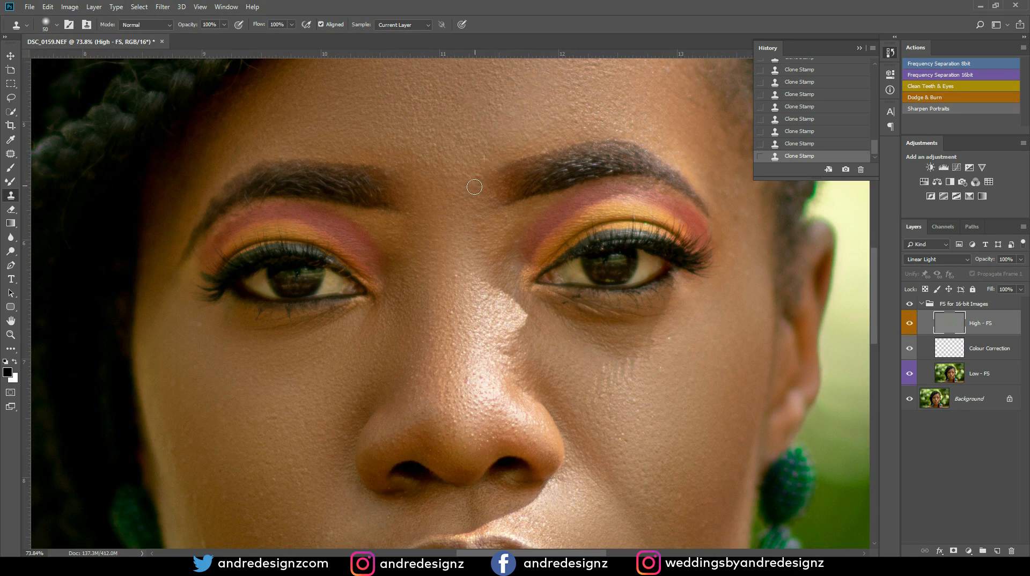
{"action": "scroll", "coordinate": [469, 166], "scroll_direction": "up", "scroll_amount": 6}
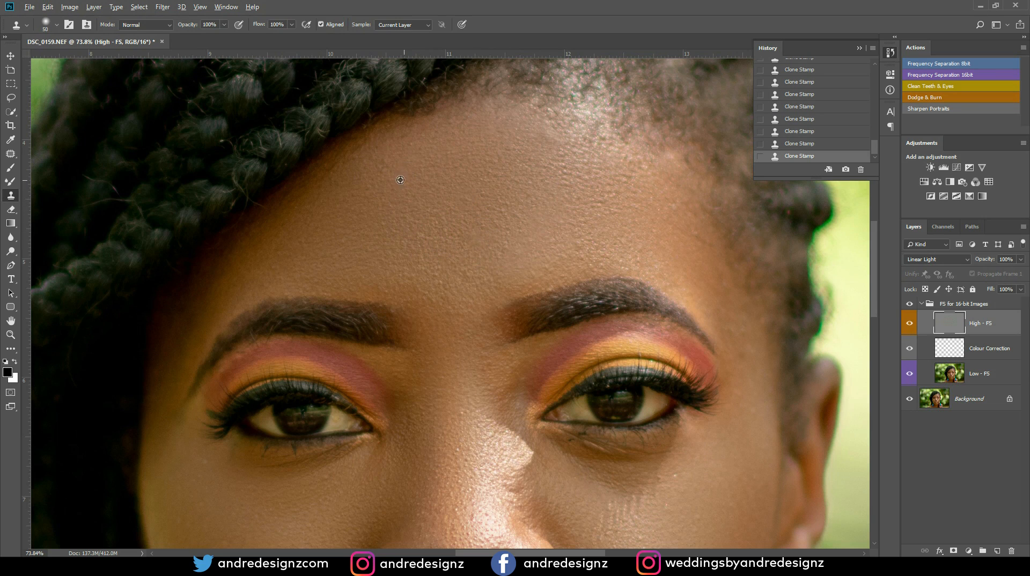
Clone away the remaining small blemishes along the sides of the forehead, the temple and the brow area.
{"action": "left_click_drag", "start_coordinate": [454, 213], "coordinate": [327, 144]}
{"action": "left_click_drag", "start_coordinate": [450, 156], "coordinate": [417, 211]}
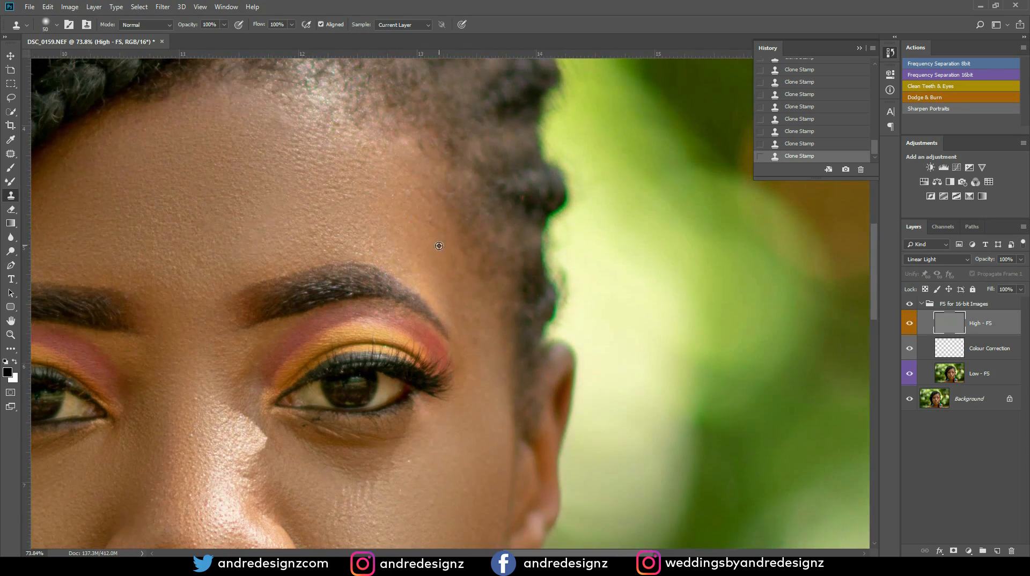
{"action": "left_click_drag", "start_coordinate": [409, 211], "coordinate": [561, 138]}
{"action": "left_click_drag", "start_coordinate": [391, 196], "coordinate": [531, 182]}
{"action": "left_click_drag", "start_coordinate": [416, 218], "coordinate": [444, 185]}
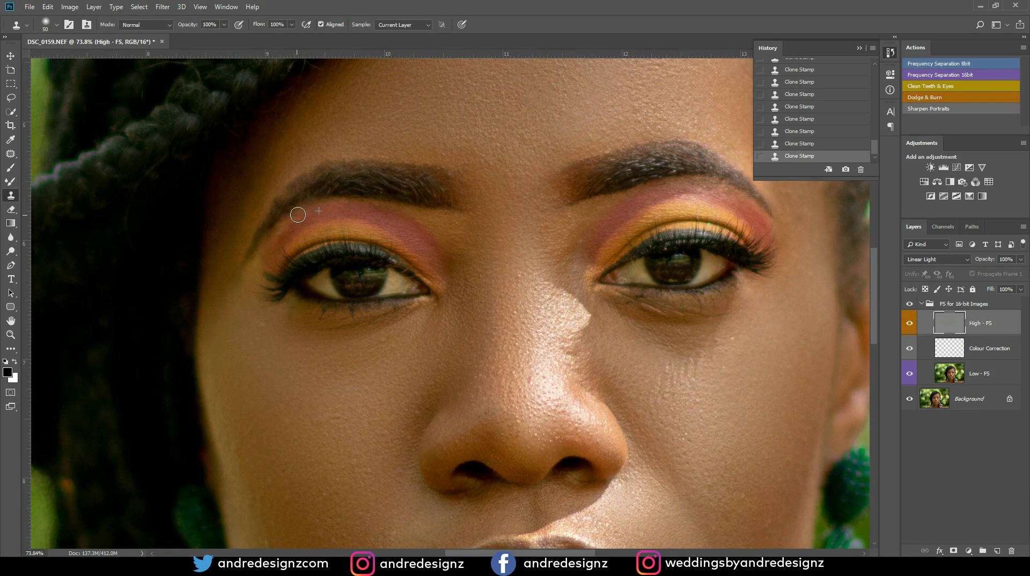
{"action": "left_click_drag", "start_coordinate": [385, 236], "coordinate": [347, 110]}
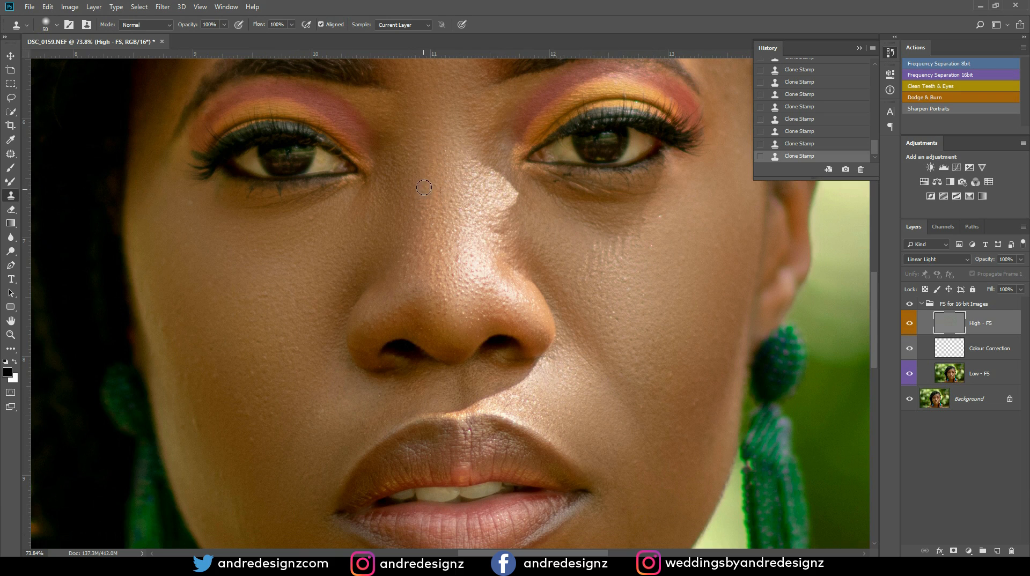
Clone smooth skin texture over the streaky marks on the cheek below the eye beside the sunlit side of the nose.
{"action": "left_click_drag", "start_coordinate": [455, 228], "coordinate": [352, 168]}
{"action": "left_click_drag", "start_coordinate": [448, 198], "coordinate": [407, 205]}
{"action": "mouse_move", "coordinate": [464, 207]}
{"action": "left_mouse_down"}
{"action": "mouse_move", "coordinate": [346, 210]}
{"action": "mouse_move", "coordinate": [433, 237]}
{"action": "left_mouse_up"}
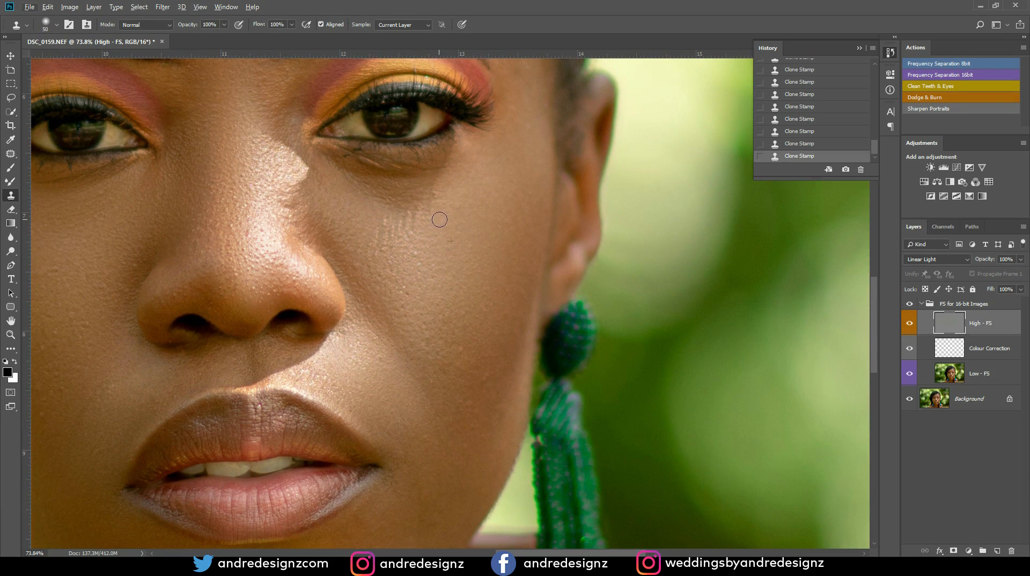
{"action": "mouse_move", "coordinate": [435, 215]}
{"action": "left_mouse_down"}
{"action": "mouse_move", "coordinate": [399, 229]}
{"action": "mouse_move", "coordinate": [424, 224]}
{"action": "mouse_move", "coordinate": [413, 217]}
{"action": "mouse_move", "coordinate": [430, 224]}
{"action": "mouse_move", "coordinate": [418, 254]}
{"action": "mouse_move", "coordinate": [433, 235]}
{"action": "mouse_move", "coordinate": [404, 224]}
{"action": "mouse_move", "coordinate": [384, 237]}
{"action": "mouse_move", "coordinate": [375, 226]}
{"action": "mouse_move", "coordinate": [386, 244]}
{"action": "left_mouse_up"}
{"action": "left_click", "coordinate": [404, 246], "text": "alt"}
{"action": "mouse_move", "coordinate": [432, 231]}
{"action": "left_mouse_down"}
{"action": "mouse_move", "coordinate": [439, 184]}
{"action": "mouse_move", "coordinate": [429, 211]}
{"action": "left_mouse_up"}
{"action": "left_click", "coordinate": [416, 236], "text": "alt"}
{"action": "mouse_move", "coordinate": [403, 298]}
{"action": "left_mouse_down"}
{"action": "mouse_move", "coordinate": [399, 290]}
{"action": "mouse_move", "coordinate": [414, 294]}
{"action": "left_mouse_up"}
{"action": "left_click", "coordinate": [409, 244], "text": "alt"}
{"action": "left_click_drag", "start_coordinate": [394, 249], "coordinate": [391, 251]}
Clone out the creases under that eye and the rough texture between its inner corner and the nose bridge.
{"action": "left_click_drag", "start_coordinate": [385, 167], "coordinate": [343, 154]}
{"action": "left_click", "coordinate": [370, 198], "text": "alt"}
{"action": "left_click_drag", "start_coordinate": [349, 203], "coordinate": [420, 233]}
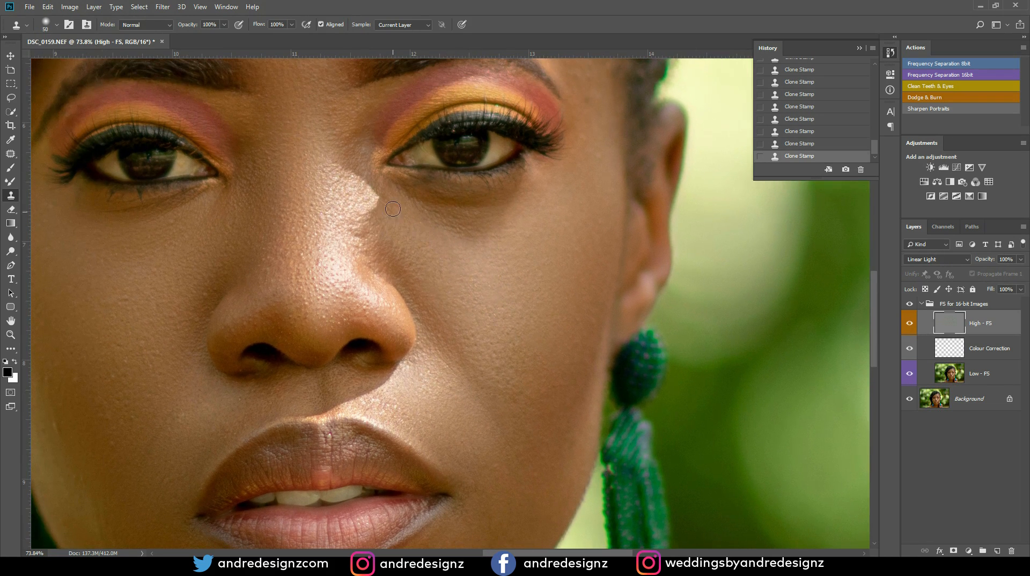
{"action": "left_click", "coordinate": [392, 213], "text": "alt"}
{"action": "left_click_drag", "start_coordinate": [371, 198], "coordinate": [361, 196]}
{"action": "left_click", "coordinate": [349, 185], "text": "alt"}
Clone clean skin texture over the rough spots on the bridge and side of the nose.
{"action": "left_click", "coordinate": [324, 238], "text": "alt"}
{"action": "left_click_drag", "start_coordinate": [317, 265], "coordinate": [320, 262]}
{"action": "left_click", "coordinate": [323, 238]}
{"action": "left_click", "coordinate": [299, 257]}
{"action": "left_click", "coordinate": [285, 242], "text": "alt"}
{"action": "left_click_drag", "start_coordinate": [274, 195], "coordinate": [524, 322]}
{"action": "left_click_drag", "start_coordinate": [542, 192], "coordinate": [338, 268]}
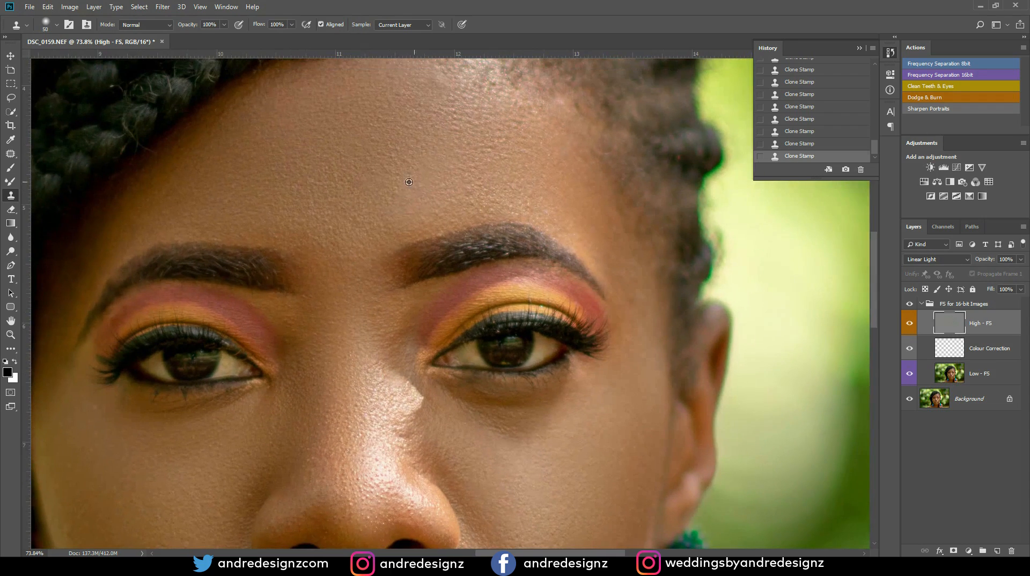
Clone away the bumps on the opposite cheek, from below the eye down to the jaw beside the braids.
{"action": "left_click_drag", "start_coordinate": [485, 184], "coordinate": [441, 105]}
{"action": "left_click_drag", "start_coordinate": [292, 325], "coordinate": [401, 198]}
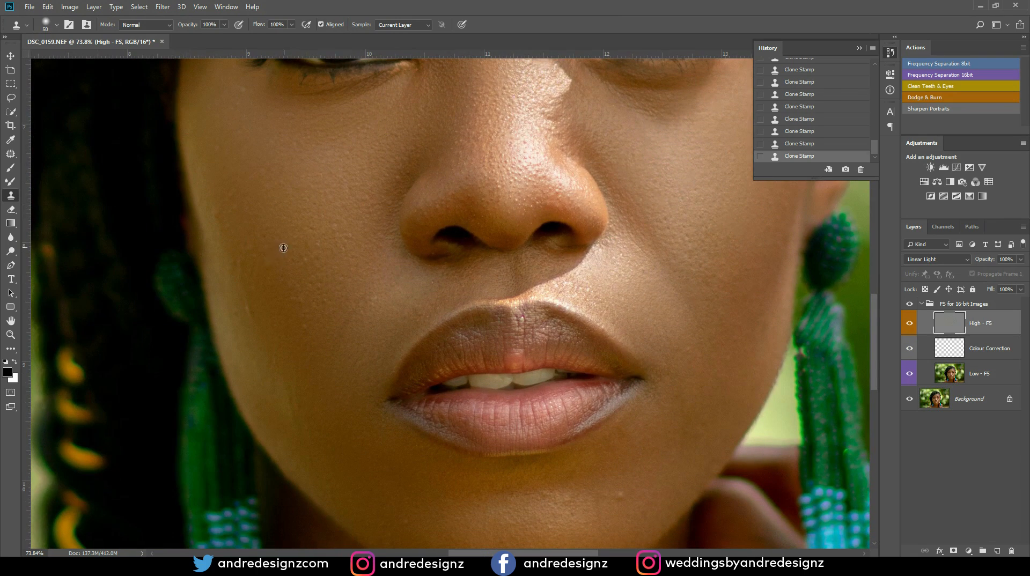
{"action": "left_click", "coordinate": [318, 321], "text": "alt"}
{"action": "left_click", "coordinate": [341, 277], "text": "alt"}
{"action": "left_click", "coordinate": [340, 260], "text": "alt"}
{"action": "left_click_drag", "start_coordinate": [350, 229], "coordinate": [393, 170]}
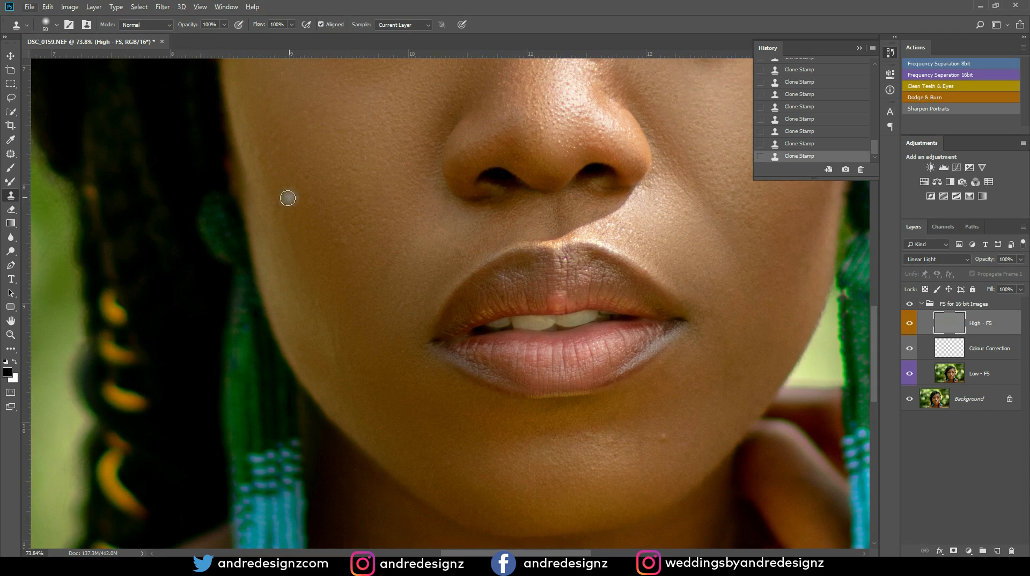
{"action": "left_click_drag", "start_coordinate": [319, 165], "coordinate": [332, 325]}
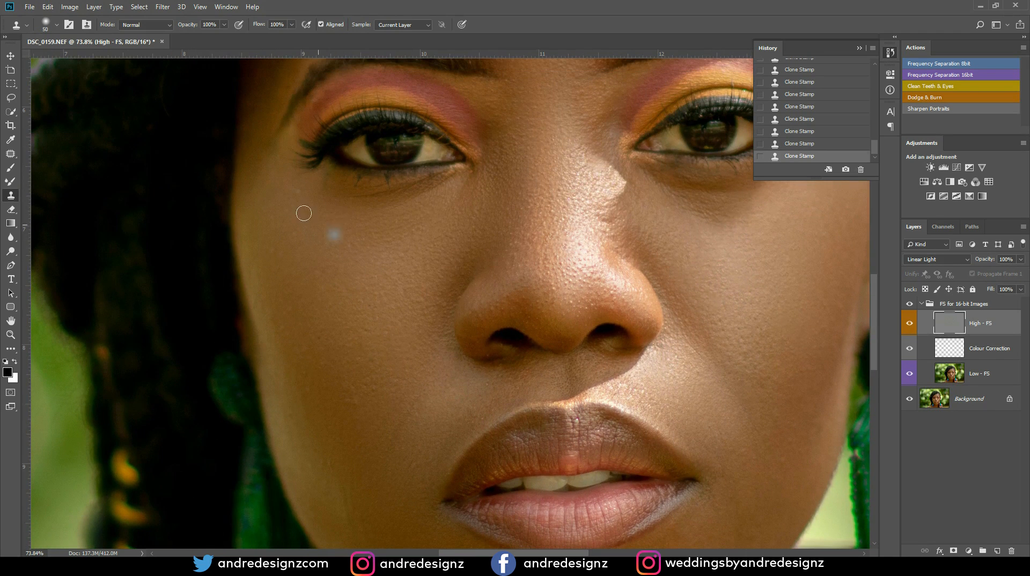
{"action": "left_click_drag", "start_coordinate": [371, 220], "coordinate": [336, 199]}
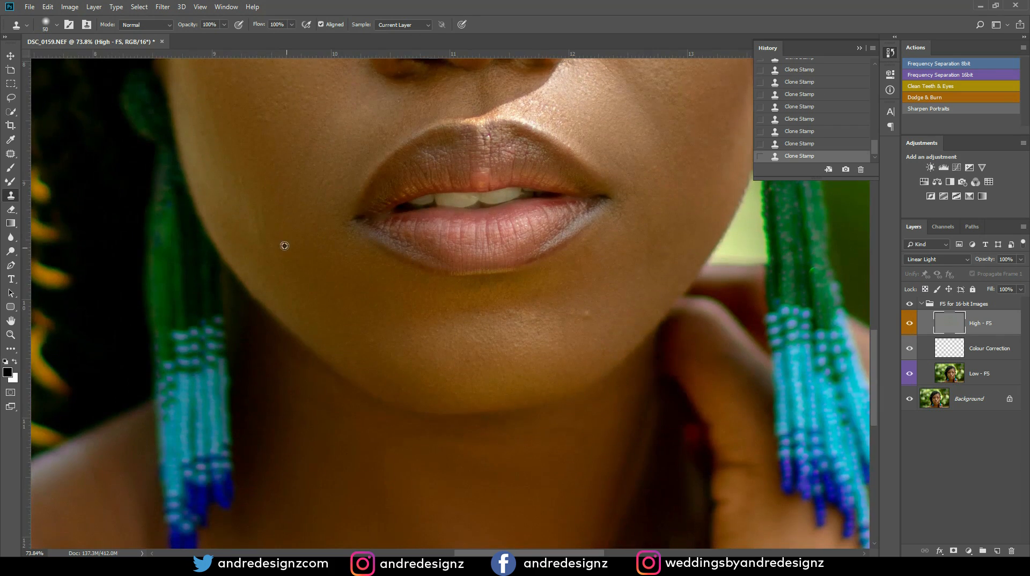
Clone away the remaining small spots along the lower cheeks, jaw and side of the chin.
{"action": "mouse_move", "coordinate": [317, 257]}
{"action": "left_mouse_down"}
{"action": "mouse_move", "coordinate": [272, 288]}
{"action": "mouse_move", "coordinate": [251, 328]}
{"action": "left_mouse_up"}
{"action": "left_click_drag", "start_coordinate": [252, 207], "coordinate": [309, 324]}
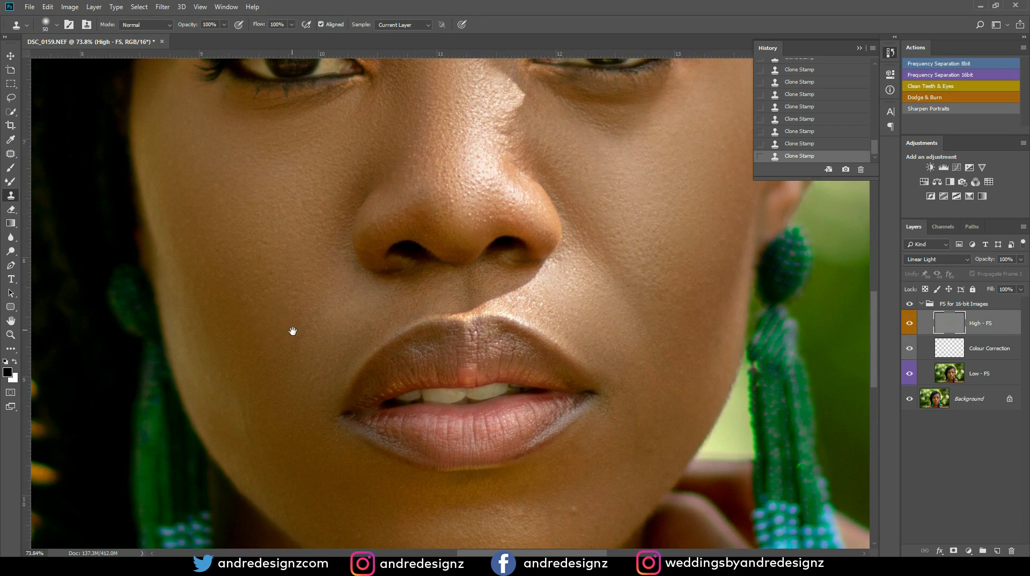
{"action": "left_click_drag", "start_coordinate": [315, 360], "coordinate": [267, 261]}
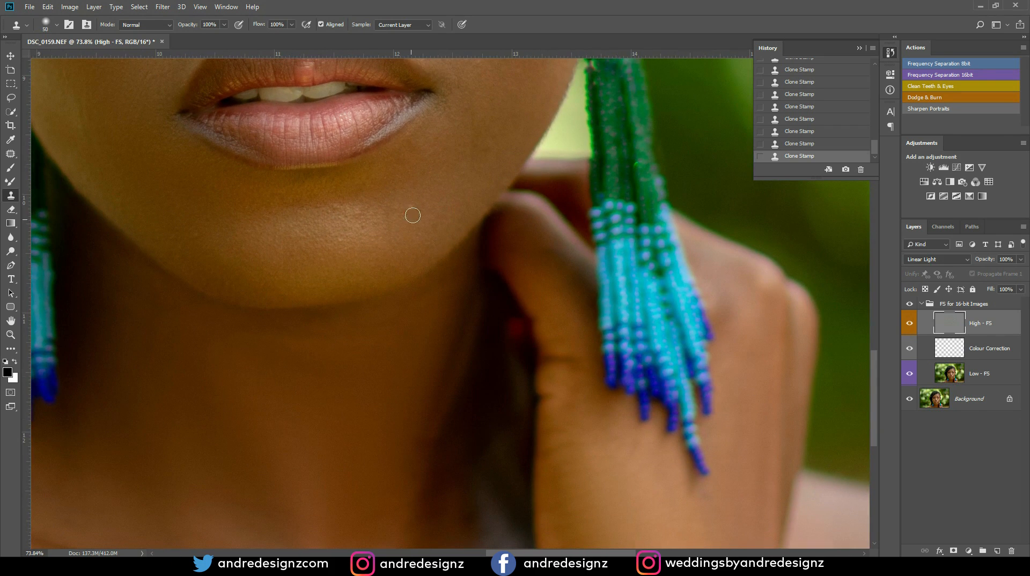
{"action": "left_click_drag", "start_coordinate": [444, 156], "coordinate": [398, 297]}
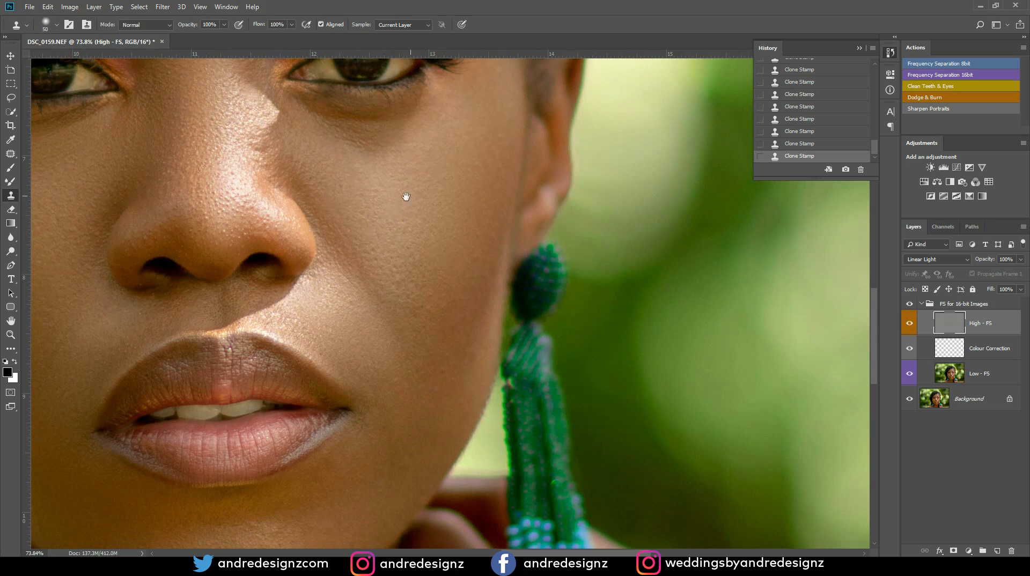
{"action": "left_click_drag", "start_coordinate": [358, 265], "coordinate": [473, 157]}
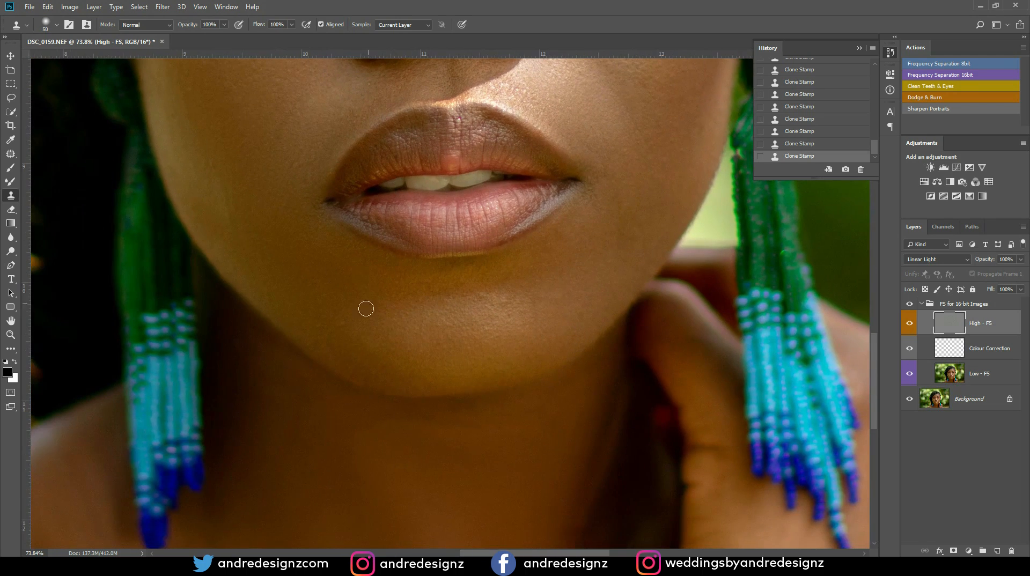
{"action": "left_click_drag", "start_coordinate": [347, 320], "coordinate": [342, 320]}
{"action": "mouse_move", "coordinate": [358, 285]}
{"action": "left_mouse_down"}
{"action": "mouse_move", "coordinate": [315, 359]}
{"action": "mouse_move", "coordinate": [299, 281]}
{"action": "left_mouse_up"}
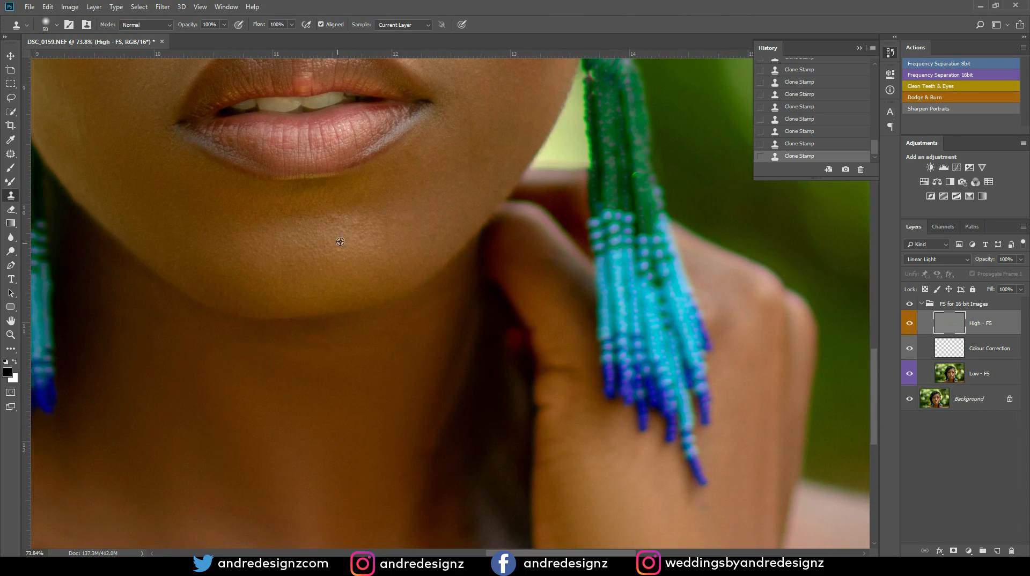
Clone even skin texture over the chin's highlight and the shadow edge on the nose bridge beside the eye.
{"action": "left_click", "coordinate": [339, 251], "text": "alt"}
{"action": "left_click", "coordinate": [339, 218]}
{"action": "left_click", "coordinate": [351, 233], "text": "alt"}
{"action": "mouse_move", "coordinate": [366, 220]}
{"action": "left_mouse_down"}
{"action": "mouse_move", "coordinate": [376, 236]}
{"action": "mouse_move", "coordinate": [361, 251]}
{"action": "mouse_move", "coordinate": [325, 397]}
{"action": "mouse_move", "coordinate": [379, 398]}
{"action": "mouse_move", "coordinate": [395, 369]}
{"action": "mouse_move", "coordinate": [345, 274]}
{"action": "mouse_move", "coordinate": [369, 263]}
{"action": "left_mouse_up"}
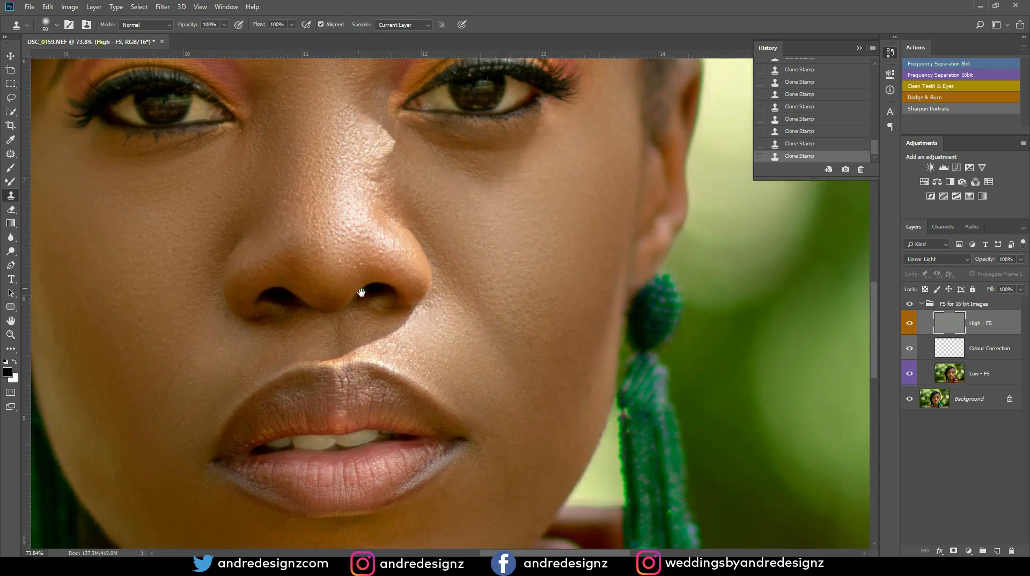
{"action": "left_click", "coordinate": [383, 145], "text": "alt"}
{"action": "mouse_move", "coordinate": [376, 161]}
{"action": "left_mouse_down"}
{"action": "mouse_move", "coordinate": [382, 197]}
{"action": "mouse_move", "coordinate": [381, 175]}
{"action": "mouse_move", "coordinate": [396, 170]}
{"action": "mouse_move", "coordinate": [389, 199]}
{"action": "mouse_move", "coordinate": [405, 208]}
{"action": "mouse_move", "coordinate": [435, 183]}
{"action": "mouse_move", "coordinate": [414, 296]}
{"action": "mouse_move", "coordinate": [425, 265]}
{"action": "left_mouse_up"}
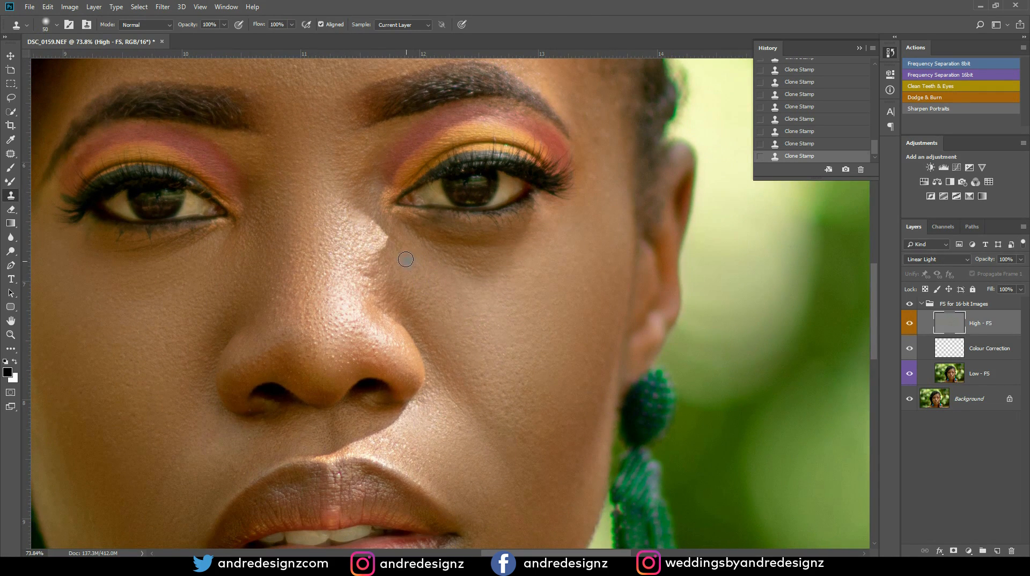
Try to patch the bright patch and shadow edge on the nose bridge with the Patch tool, then deselect.
{"action": "key", "text": "p"}
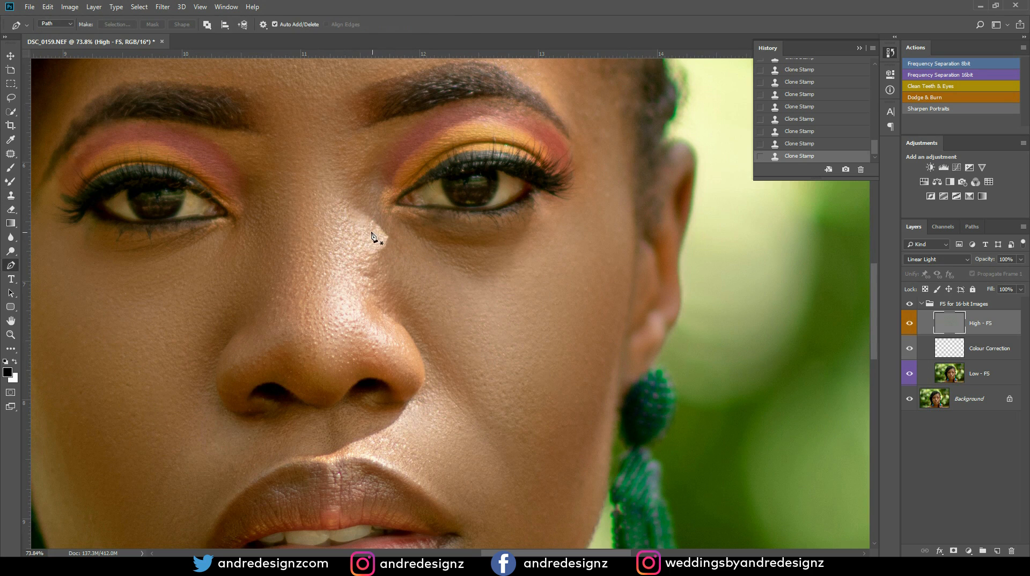
{"action": "key", "text": "j"}
{"action": "mouse_move", "coordinate": [373, 209]}
{"action": "left_mouse_down"}
{"action": "mouse_move", "coordinate": [396, 237]}
{"action": "mouse_move", "coordinate": [399, 280]}
{"action": "mouse_move", "coordinate": [359, 291]}
{"action": "mouse_move", "coordinate": [341, 202]}
{"action": "left_mouse_up"}
{"action": "left_click_drag", "start_coordinate": [378, 270], "coordinate": [398, 283]}
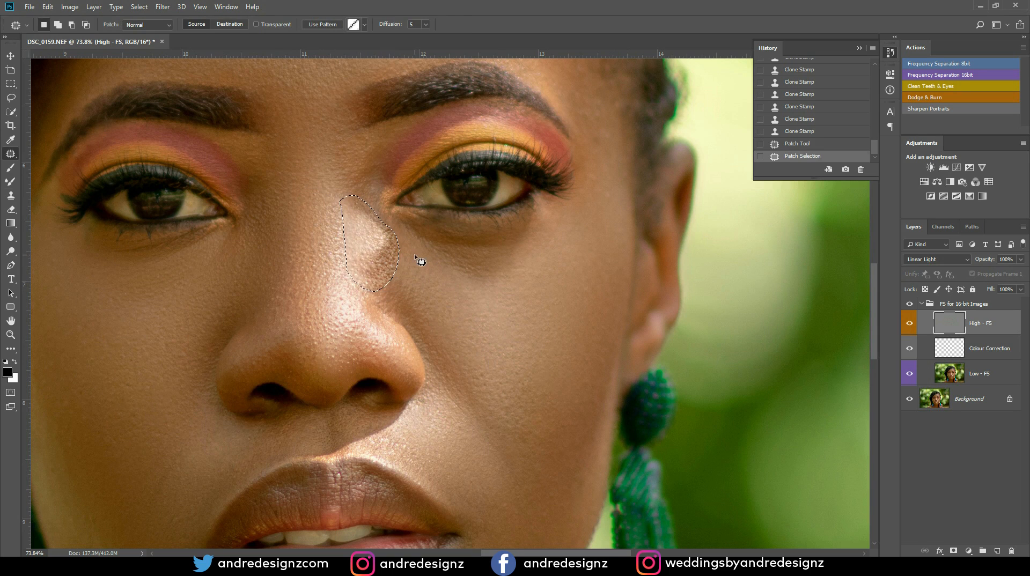
{"action": "key", "text": "ctrl+z"}
{"action": "left_click_drag", "start_coordinate": [387, 264], "coordinate": [437, 282]}
{"action": "key", "text": "ctrl+d"}
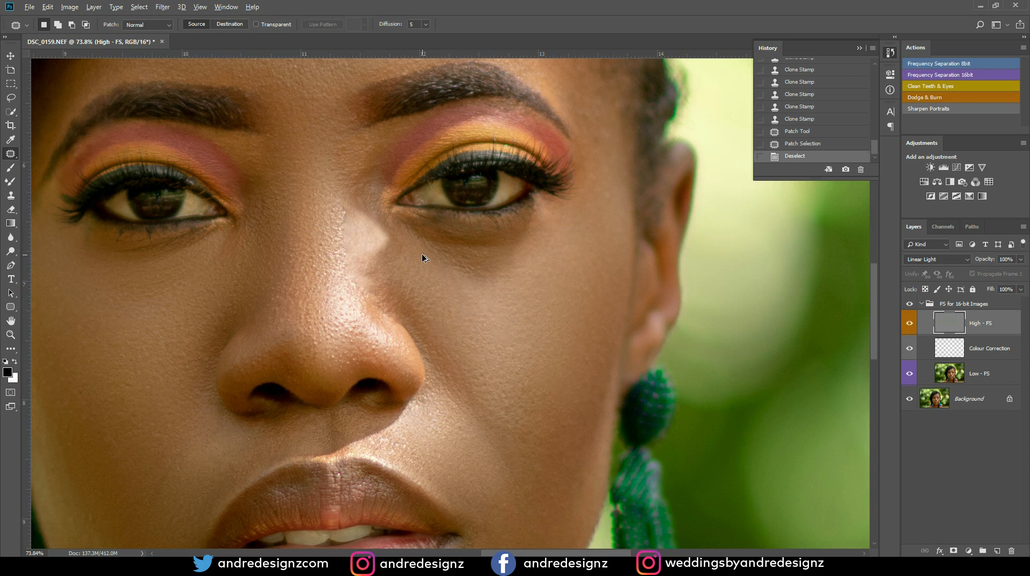
Revert the nose bridge patch by rolling the history back to the last Clone Stamp state.
{"action": "key", "text": "ctrl+alt+z"}
{"action": "key", "text": "ctrl+z"}
{"action": "left_click", "coordinate": [796, 143]}
{"action": "left_click", "coordinate": [801, 136]}
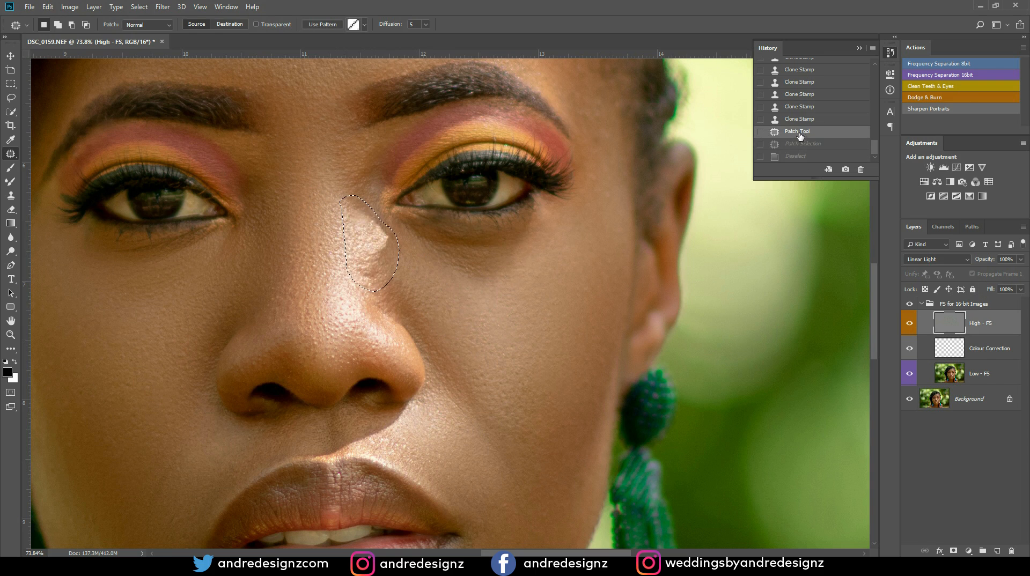
{"action": "left_click", "coordinate": [800, 119]}
{"action": "left_click", "coordinate": [803, 109]}
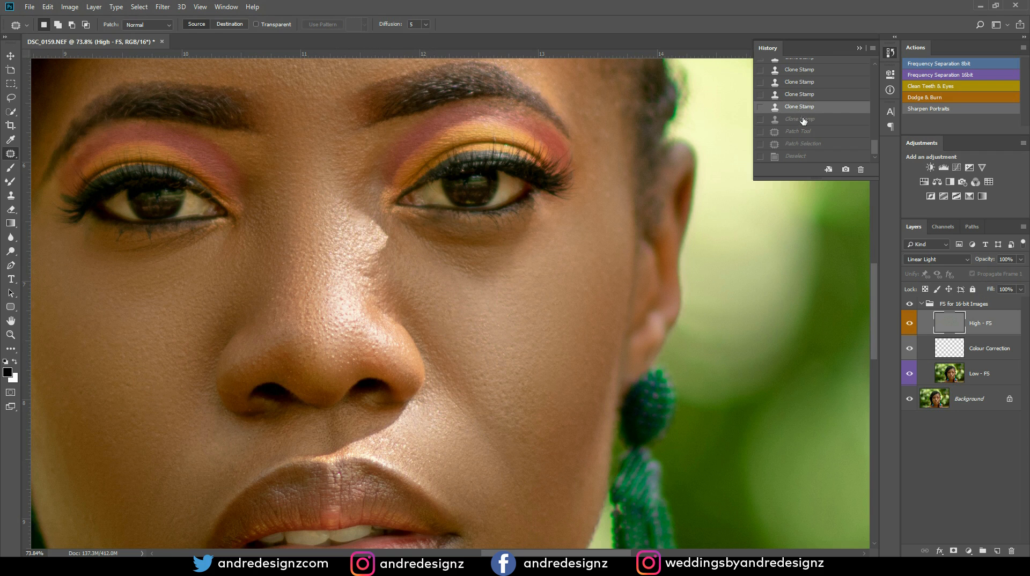
{"action": "left_click", "coordinate": [804, 120]}
Examine the retouched face in full view and close up, especially the hard shadow edge on the nose bridge.
{"action": "key", "text": "ctrl+0"}
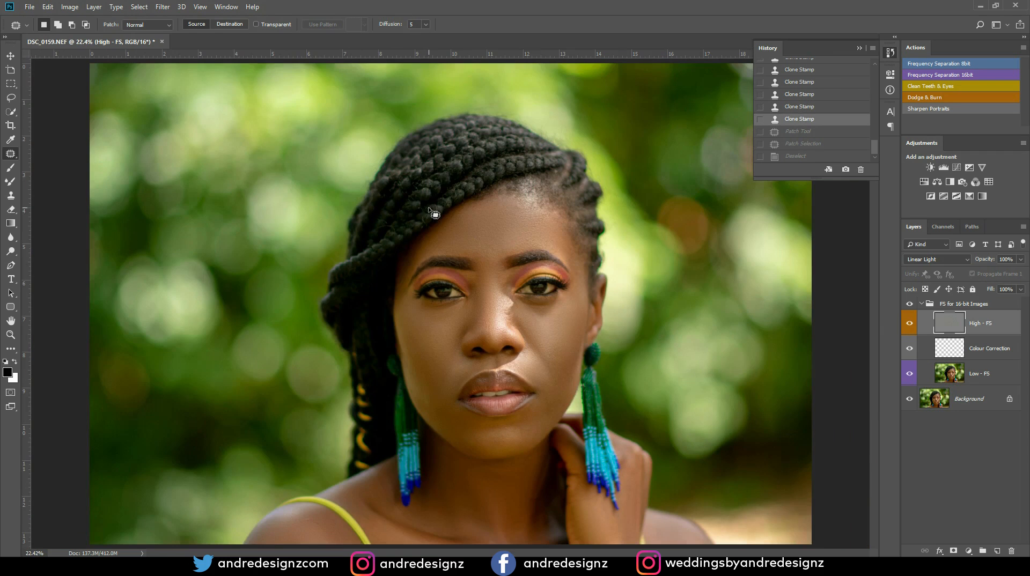
{"action": "scroll", "coordinate": [523, 322], "scroll_direction": "up", "scroll_amount": 6}
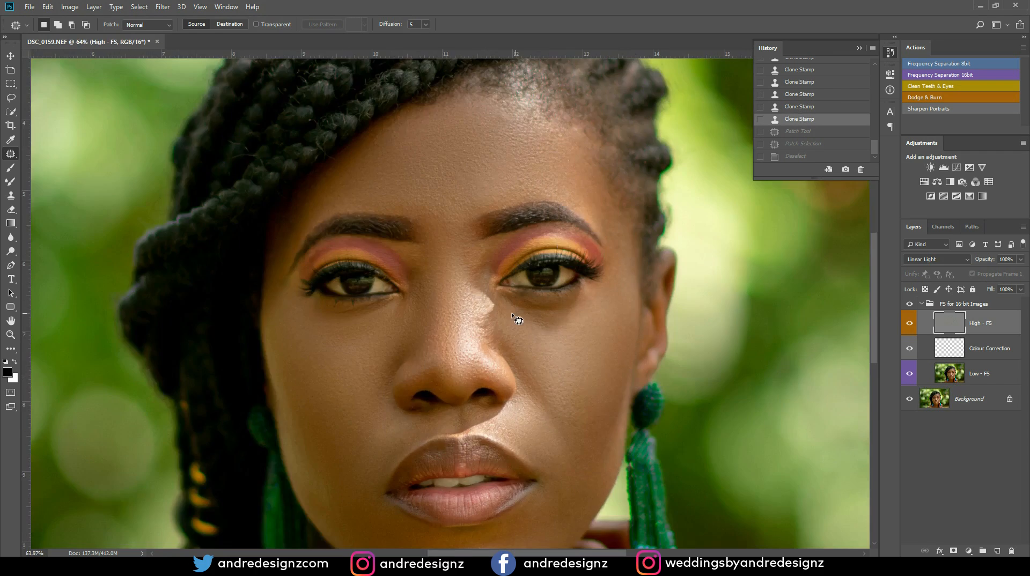
{"action": "scroll", "coordinate": [501, 320], "scroll_direction": "up", "scroll_amount": 2}
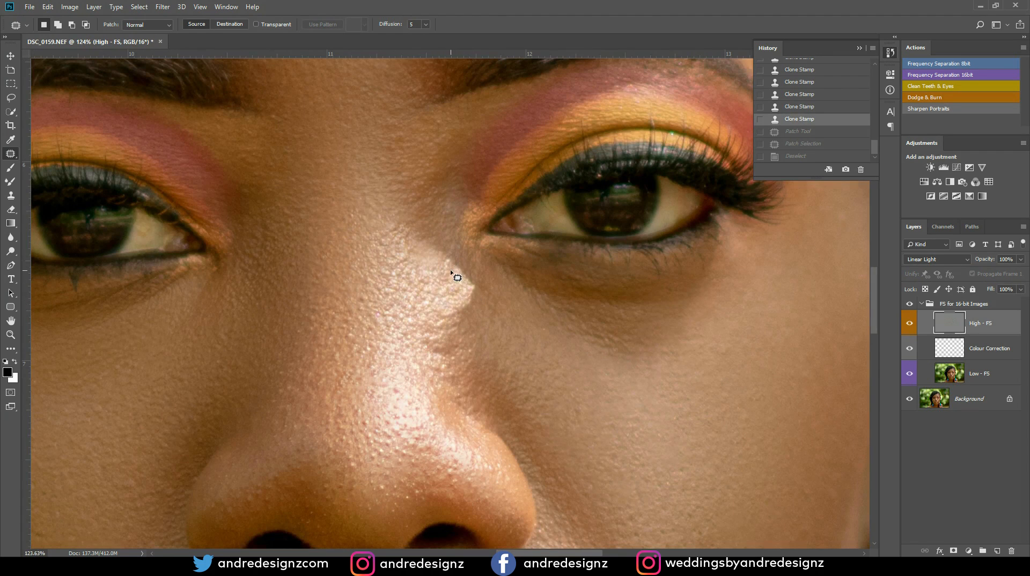
{"action": "scroll", "coordinate": [450, 272], "scroll_direction": "down", "scroll_amount": 7}
{"action": "scroll", "coordinate": [481, 328], "scroll_direction": "down", "scroll_amount": 4}
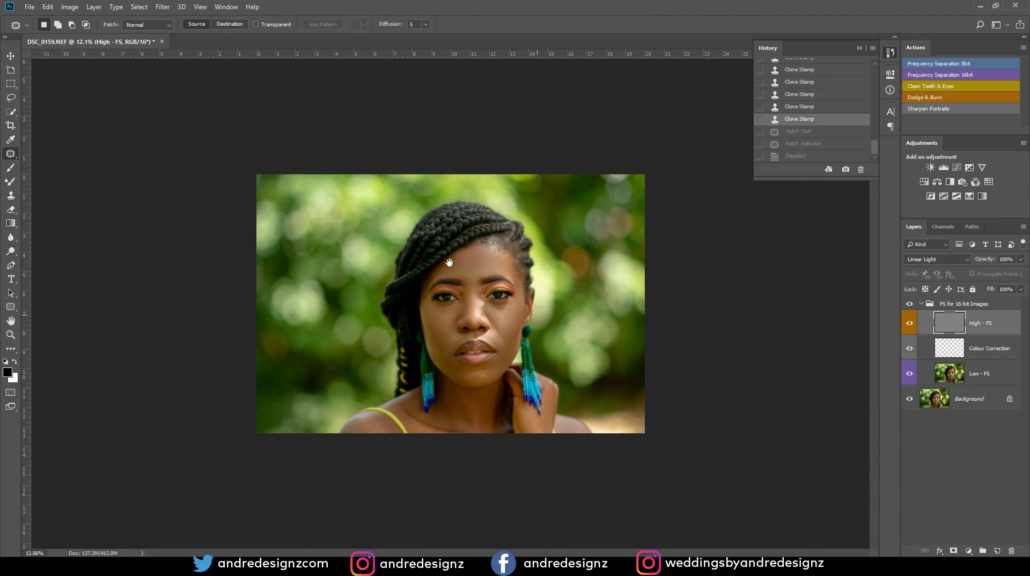
{"action": "scroll", "coordinate": [497, 288], "scroll_direction": "up", "scroll_amount": 2}
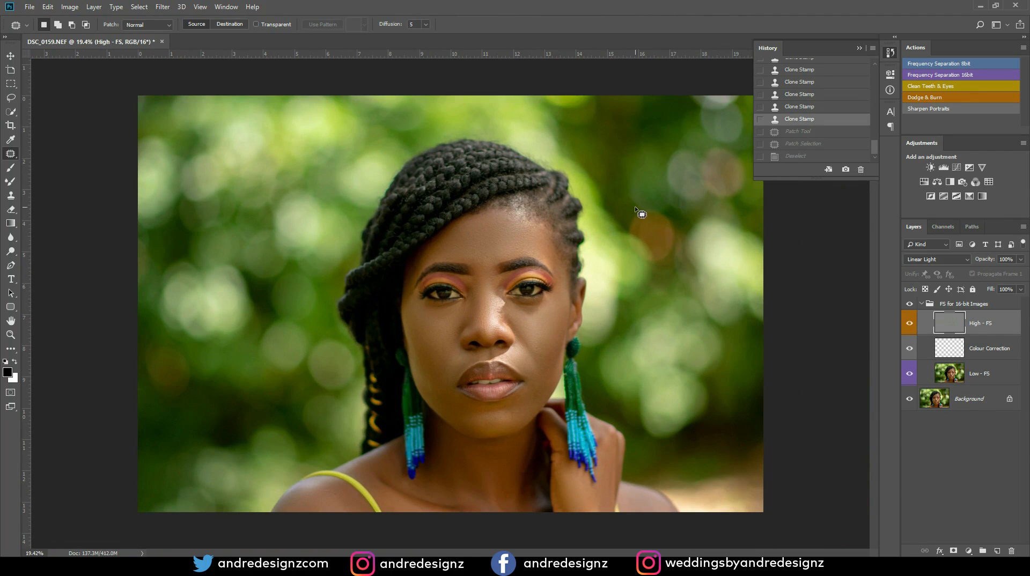
{"action": "scroll", "coordinate": [502, 323], "scroll_direction": "up", "scroll_amount": 5}
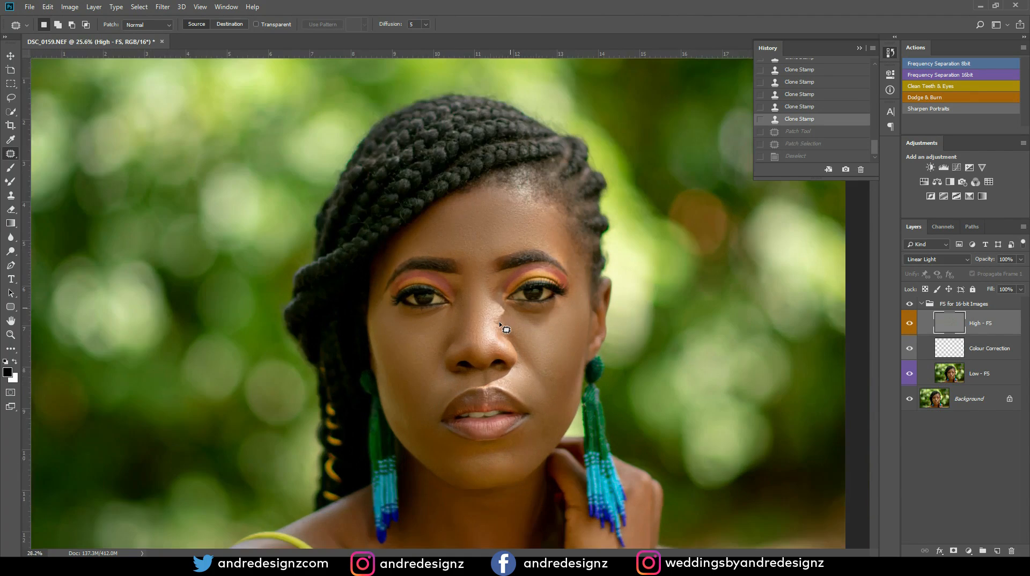
{"action": "left_click_drag", "start_coordinate": [584, 302], "coordinate": [472, 215]}
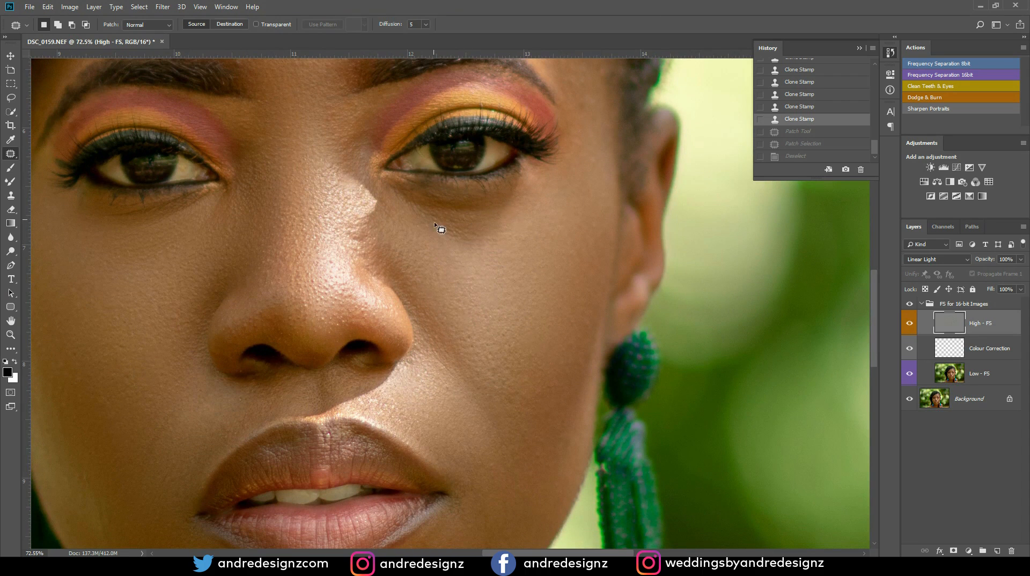
Patch the uneven skin texture on the cheek below the eye on the earring side with the Patch tool.
{"action": "mouse_move", "coordinate": [410, 227]}
{"action": "left_mouse_down"}
{"action": "mouse_move", "coordinate": [483, 205]}
{"action": "mouse_move", "coordinate": [535, 250]}
{"action": "mouse_move", "coordinate": [423, 267]}
{"action": "mouse_move", "coordinate": [411, 231]}
{"action": "left_mouse_up"}
{"action": "key", "text": "ctrl+h"}
{"action": "left_click_drag", "start_coordinate": [504, 268], "coordinate": [528, 331]}
{"action": "left_click", "coordinate": [528, 330]}
{"action": "left_click_drag", "start_coordinate": [548, 275], "coordinate": [547, 267]}
Examine the patched cheek and the nose bridge from a distance and close up.
{"action": "scroll", "coordinate": [547, 264], "scroll_direction": "down", "scroll_amount": 9}
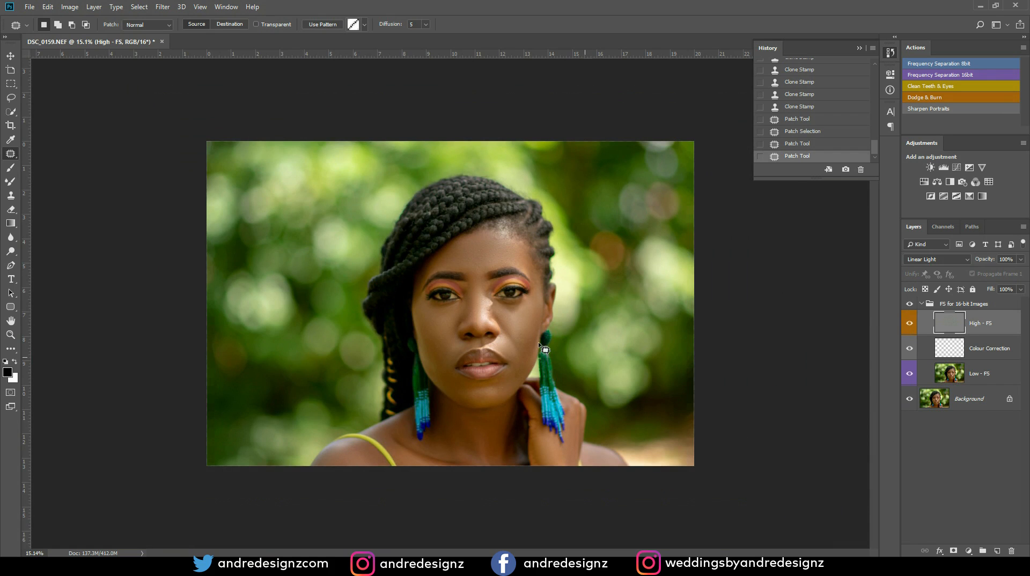
{"action": "scroll", "coordinate": [513, 296], "scroll_direction": "up", "scroll_amount": 9}
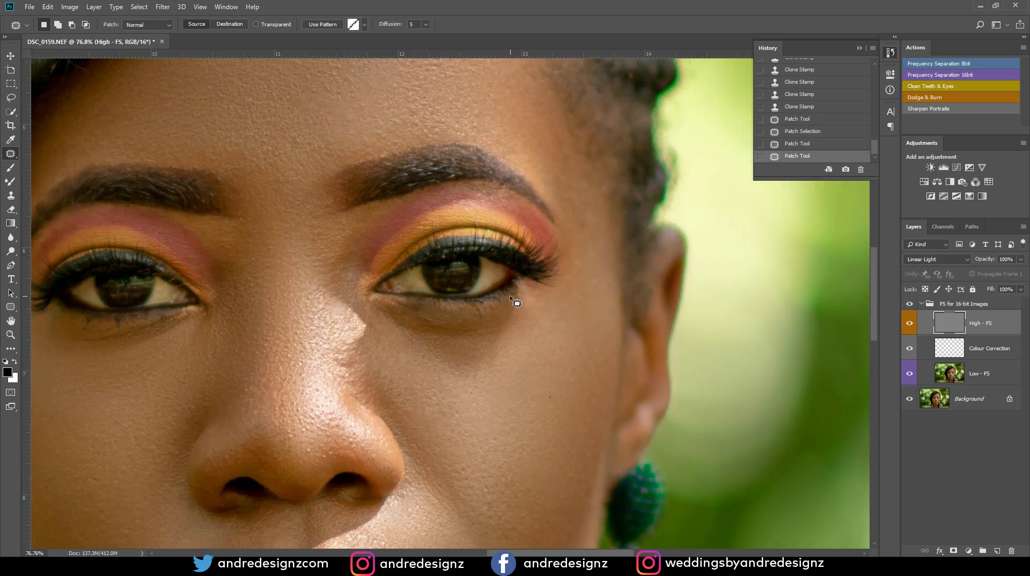
{"action": "scroll", "coordinate": [368, 334], "scroll_direction": "up", "scroll_amount": 2}
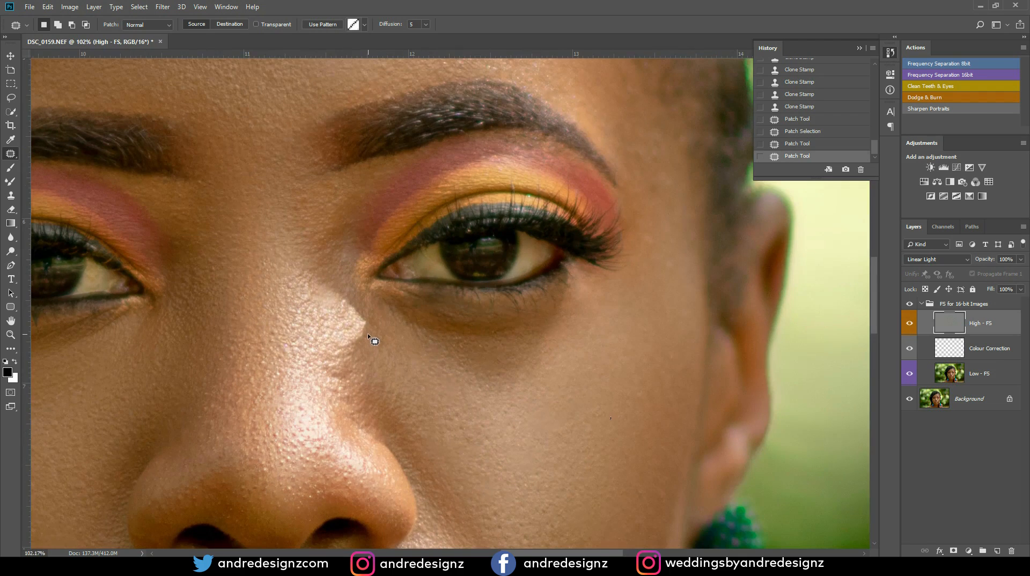
{"action": "scroll", "coordinate": [373, 337], "scroll_direction": "up", "scroll_amount": 2}
{"action": "left_click_drag", "start_coordinate": [375, 315], "coordinate": [476, 228]}
{"action": "scroll", "coordinate": [483, 246], "scroll_direction": "down", "scroll_amount": 1}
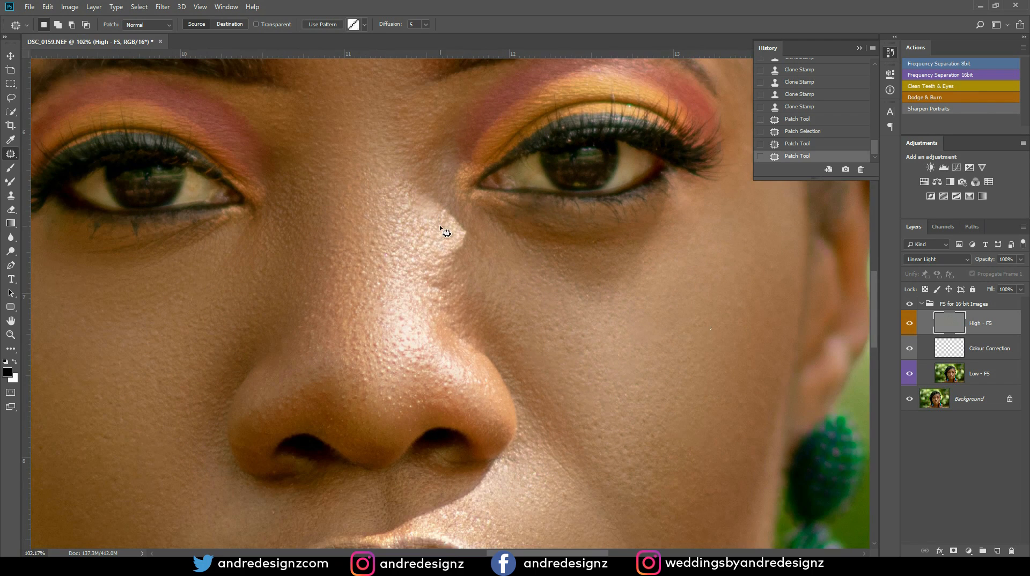
{"action": "scroll", "coordinate": [469, 249], "scroll_direction": "down", "scroll_amount": 1}
{"action": "scroll", "coordinate": [469, 247], "scroll_direction": "up", "scroll_amount": 1}
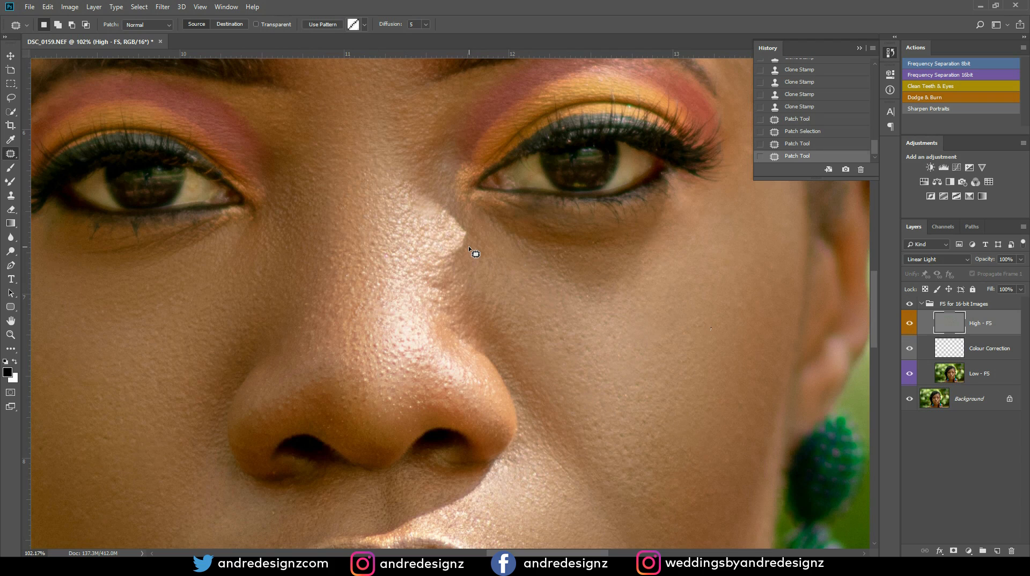
Try to heal the shadow edge on the nose bridge using the Healing Brush at size 60.
{"action": "key", "text": "s"}
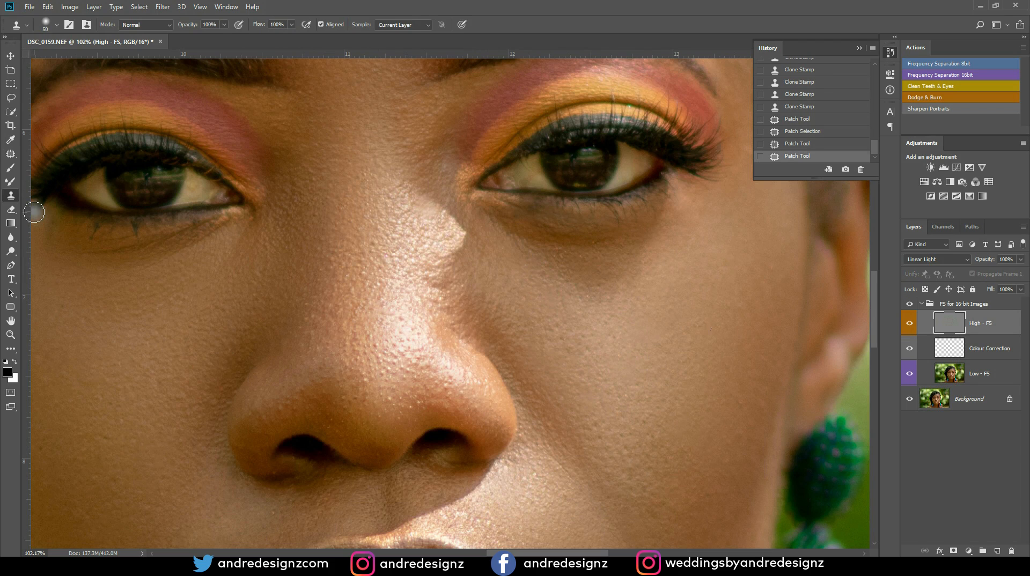
{"action": "key", "text": "shift+j"}
{"action": "key", "text": "shift+j"}
{"action": "key", "text": "shift+j"}
{"action": "key", "text": "shift+j"}
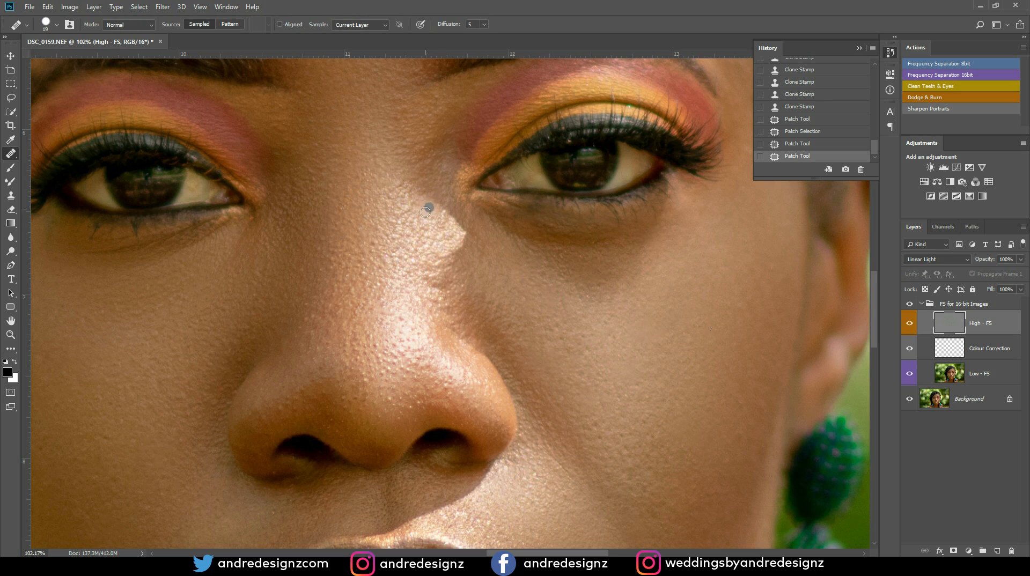
{"action": "right_click", "coordinate": [12, 160]}
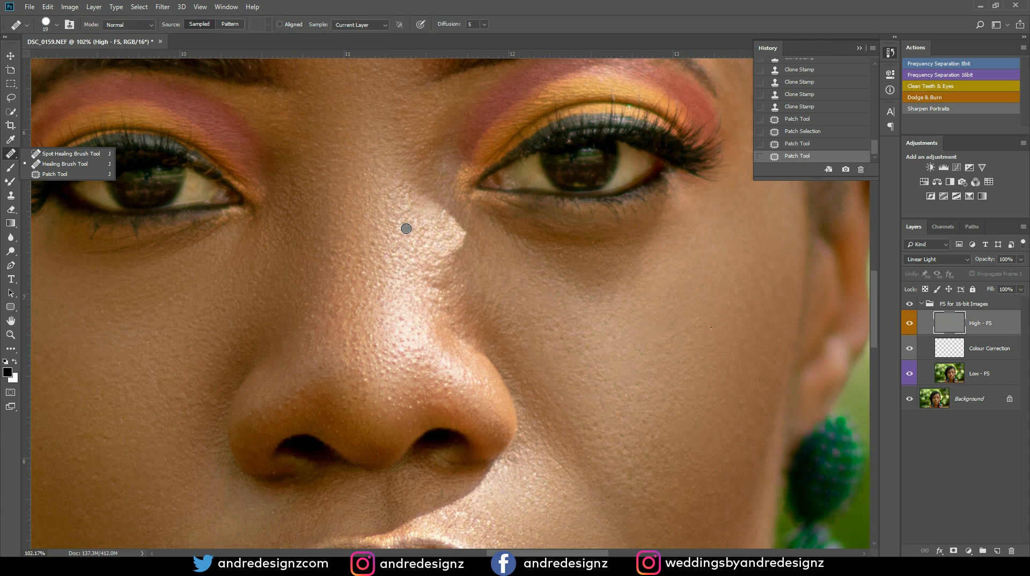
{"action": "left_click", "coordinate": [553, 26]}
{"action": "key", "text": "bracketright"}
{"action": "key", "text": "bracketright"}
{"action": "key", "text": "bracketright"}
{"action": "key", "text": "bracketright"}
{"action": "key", "text": "bracketright"}
{"action": "key", "text": "bracketright"}
{"action": "key", "text": "bracketright"}
{"action": "key", "text": "bracketright"}
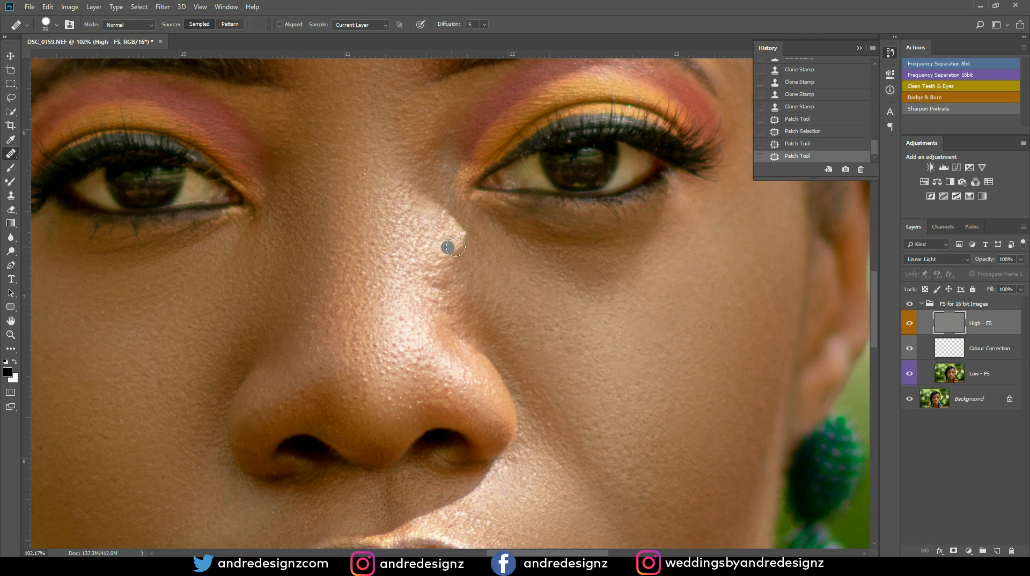
{"action": "left_click", "coordinate": [484, 247], "text": "alt"}
{"action": "mouse_move", "coordinate": [466, 235]}
{"action": "left_mouse_down"}
{"action": "mouse_move", "coordinate": [498, 279]}
{"action": "mouse_move", "coordinate": [402, 230]}
{"action": "mouse_move", "coordinate": [443, 222]}
{"action": "mouse_move", "coordinate": [468, 236]}
{"action": "left_mouse_up"}
{"action": "left_click", "coordinate": [406, 231], "text": "alt"}
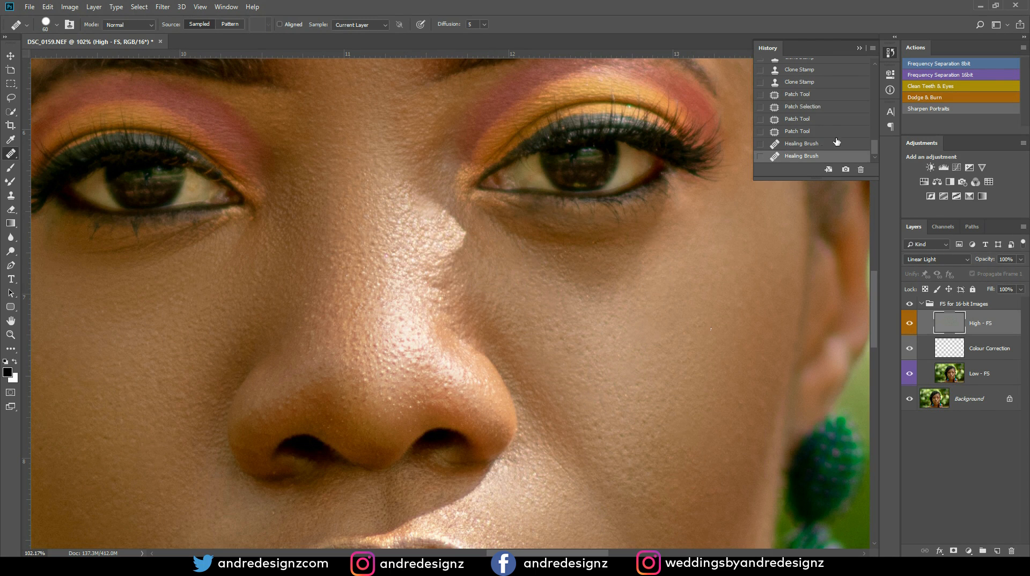
Roll the history back to before the healing strokes and the last cheek patch.
{"action": "left_click", "coordinate": [804, 132]}
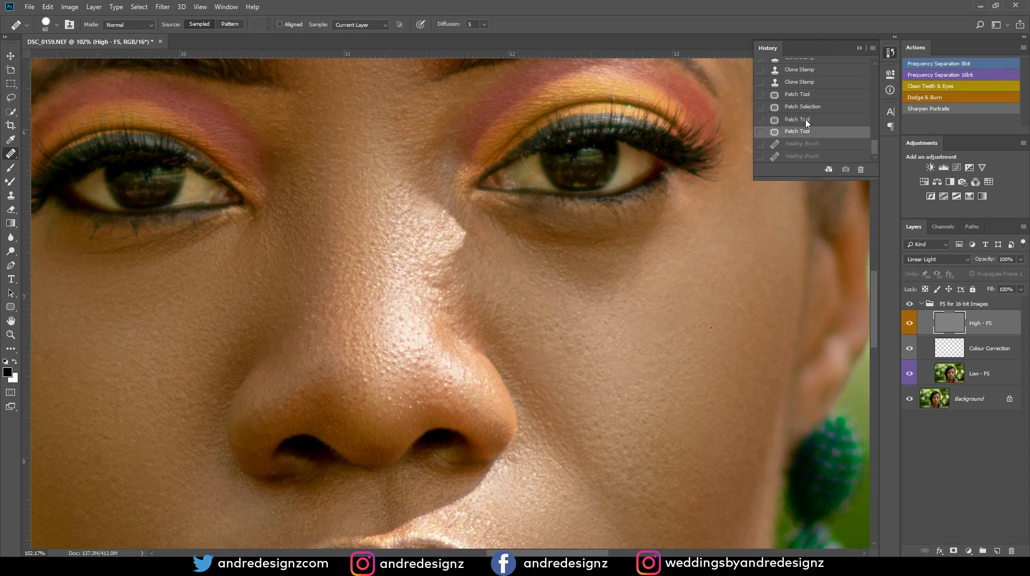
{"action": "left_click", "coordinate": [804, 121]}
{"action": "scroll", "coordinate": [519, 208], "scroll_direction": "down", "scroll_amount": 10}
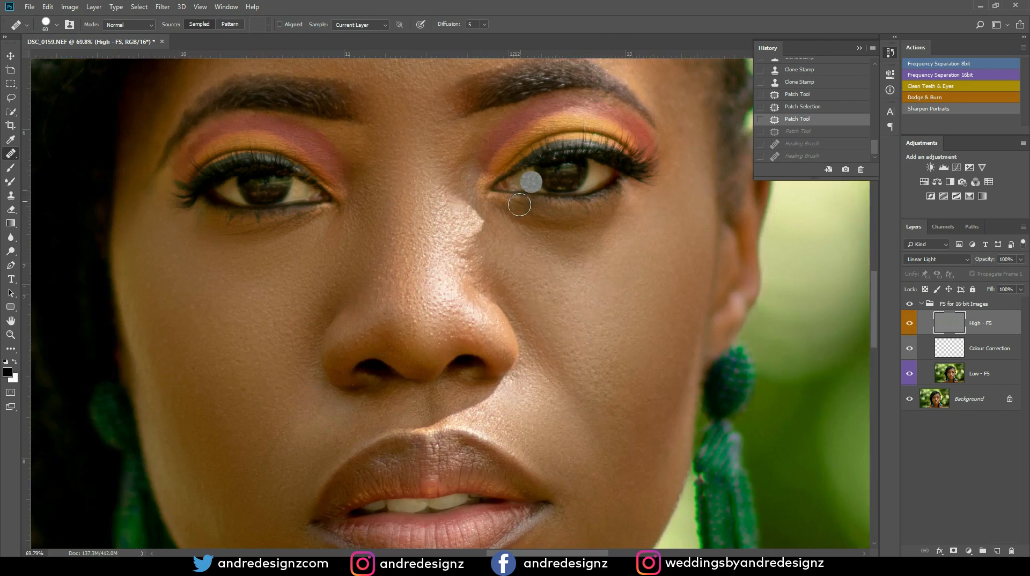
{"action": "scroll", "coordinate": [519, 209], "scroll_direction": "down", "scroll_amount": 4}
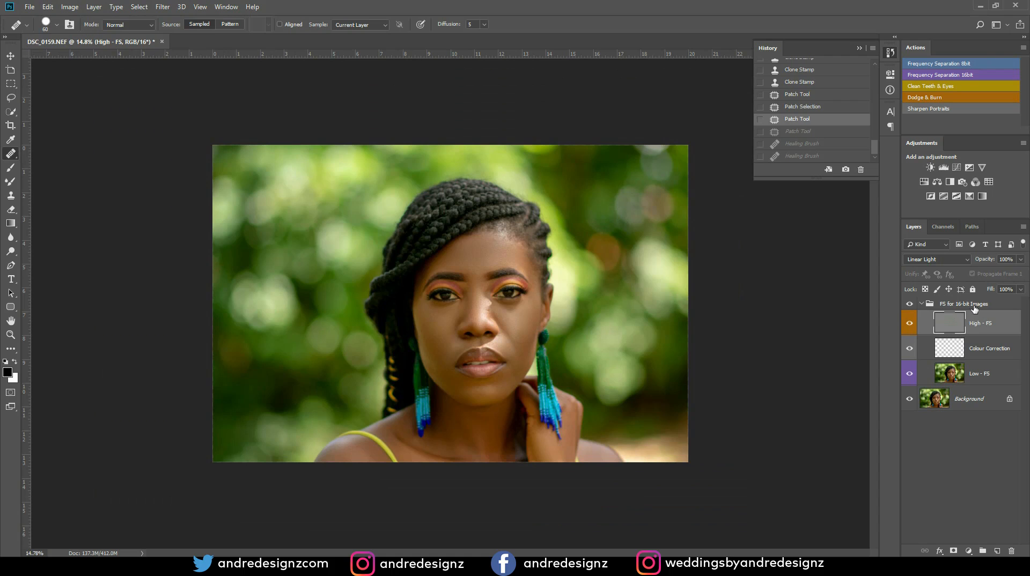
Collapse the FS for 16-bit Images group and run the Dodge & Burn action above it.
{"action": "left_click", "coordinate": [955, 304]}
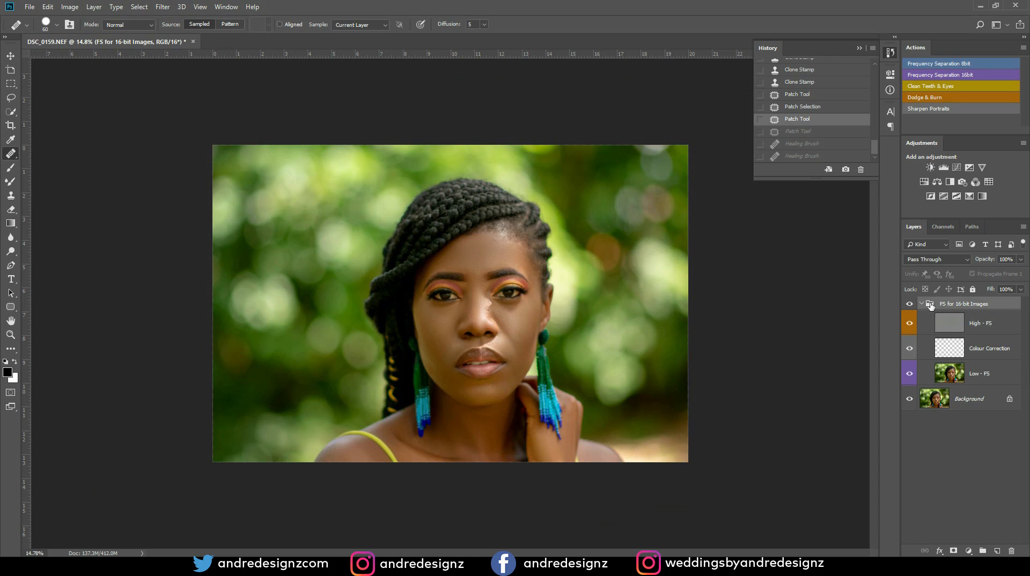
{"action": "left_click", "coordinate": [924, 305]}
{"action": "scroll", "coordinate": [487, 284], "scroll_direction": "up", "scroll_amount": 4}
{"action": "left_click_drag", "start_coordinate": [487, 284], "coordinate": [454, 221]}
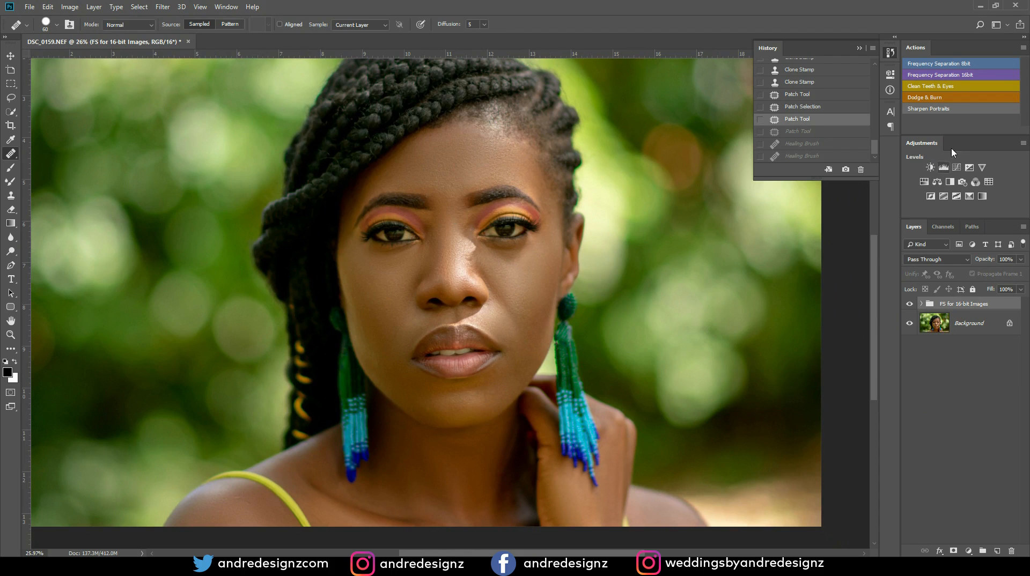
{"action": "left_click", "coordinate": [936, 97]}
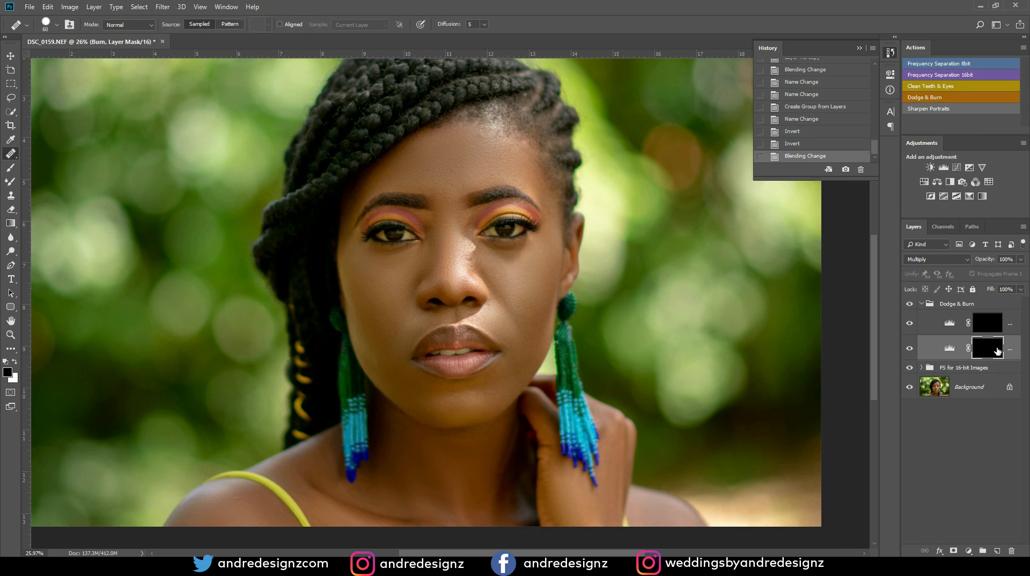
Set the brush to 1% flow and size 100, and try to burn the sides of the nose on the Burn mask.
{"action": "key", "text": "b"}
{"action": "left_click", "coordinate": [295, 25]}
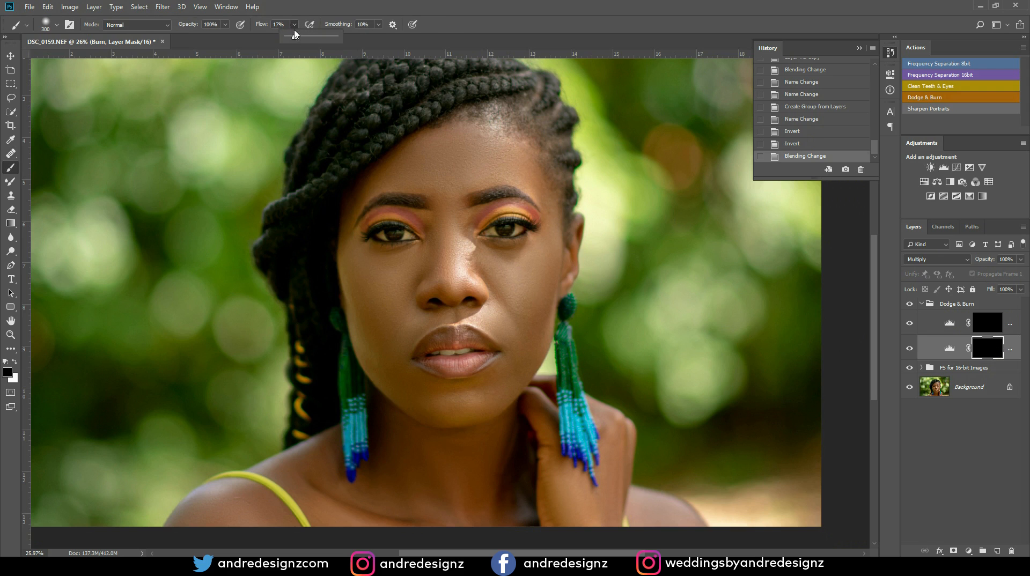
{"action": "left_click_drag", "start_coordinate": [294, 42], "coordinate": [286, 39]}
{"action": "key", "text": "bracketleft"}
{"action": "key", "text": "bracketleft"}
{"action": "key", "text": "bracketleft"}
{"action": "key", "text": "bracketleft"}
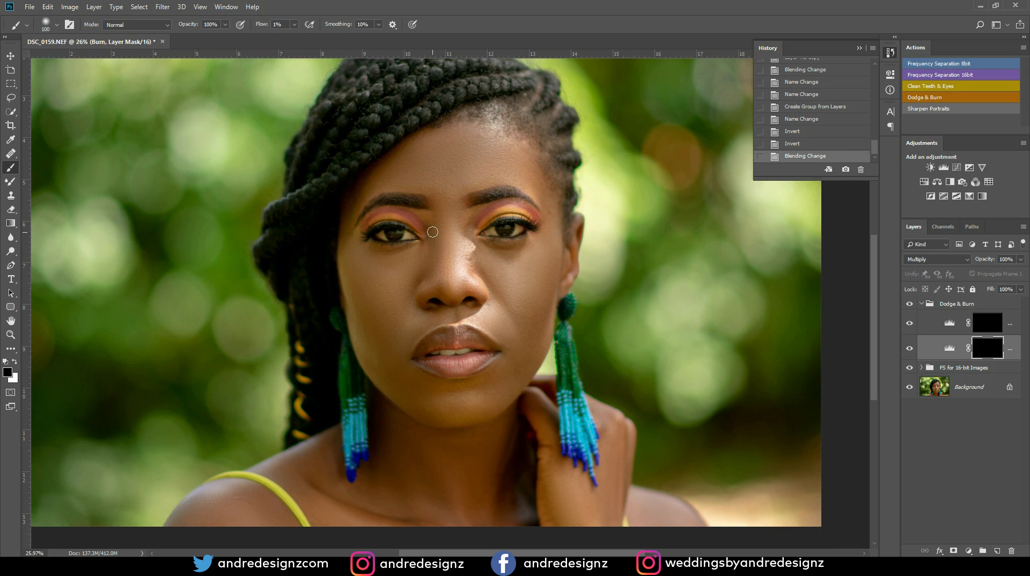
{"action": "mouse_move", "coordinate": [436, 279]}
{"action": "left_mouse_down"}
{"action": "mouse_move", "coordinate": [454, 242]}
{"action": "mouse_move", "coordinate": [432, 241]}
{"action": "left_mouse_up"}
{"action": "mouse_move", "coordinate": [454, 242]}
{"action": "left_mouse_down"}
{"action": "mouse_move", "coordinate": [429, 226]}
{"action": "mouse_move", "coordinate": [450, 262]}
{"action": "mouse_move", "coordinate": [470, 225]}
{"action": "left_mouse_up"}
Try to burn the outer cheeks and face edges on the Burn mask with the brush at size 200.
{"action": "key", "text": "bracketright"}
{"action": "key", "text": "bracketright"}
{"action": "key", "text": "bracketright"}
{"action": "key", "text": "bracketright"}
{"action": "mouse_move", "coordinate": [369, 310]}
{"action": "left_mouse_down"}
{"action": "mouse_move", "coordinate": [350, 276]}
{"action": "mouse_move", "coordinate": [380, 335]}
{"action": "mouse_move", "coordinate": [352, 286]}
{"action": "left_mouse_up"}
{"action": "left_click_drag", "start_coordinate": [340, 236], "coordinate": [344, 255]}
{"action": "mouse_move", "coordinate": [554, 274]}
{"action": "left_mouse_down"}
{"action": "mouse_move", "coordinate": [543, 310]}
{"action": "mouse_move", "coordinate": [547, 247]}
{"action": "left_mouse_up"}
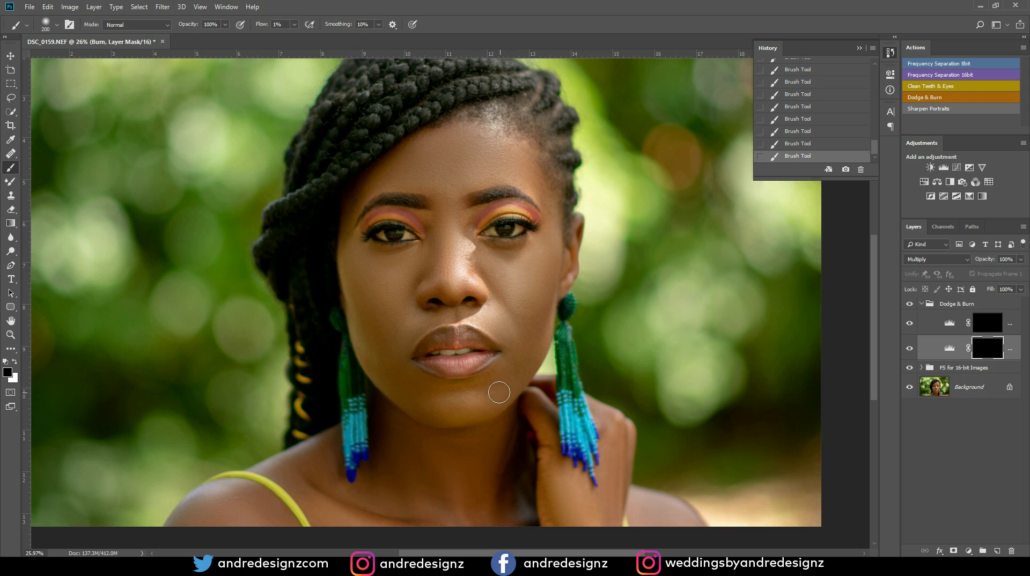
{"action": "left_click_drag", "start_coordinate": [505, 396], "coordinate": [510, 262]}
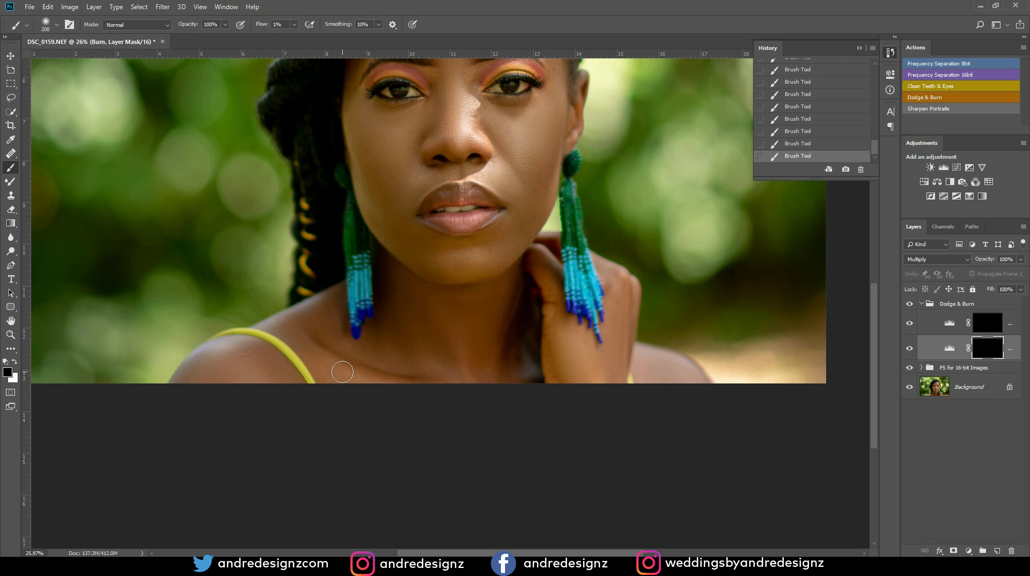
{"action": "left_click_drag", "start_coordinate": [430, 222], "coordinate": [403, 305]}
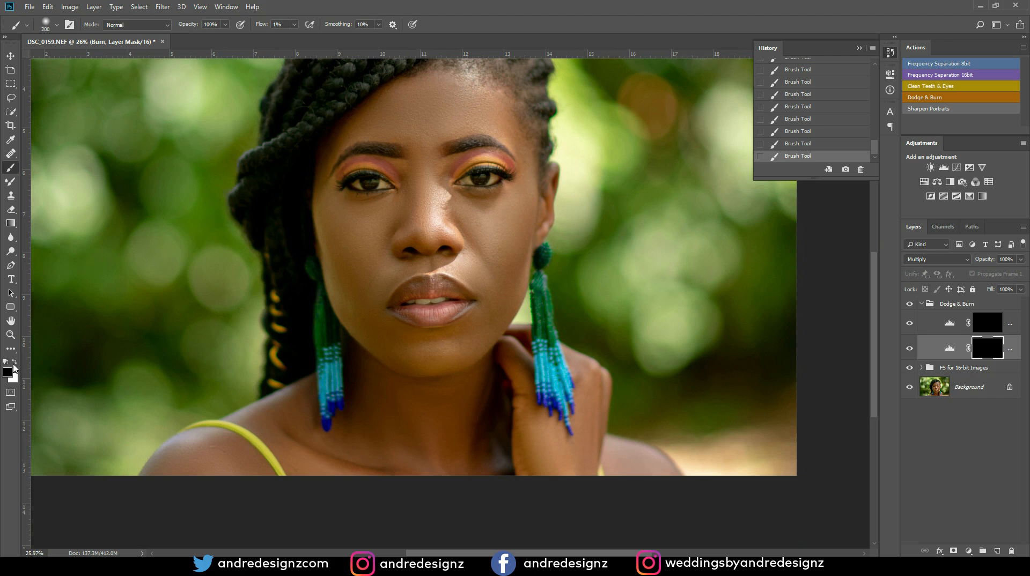
Switch the foreground color to white, burn the side of the nose bridge, and compare with the Burn layer hidden and shown.
{"action": "left_click", "coordinate": [15, 363]}
{"action": "left_click_drag", "start_coordinate": [403, 172], "coordinate": [406, 183]}
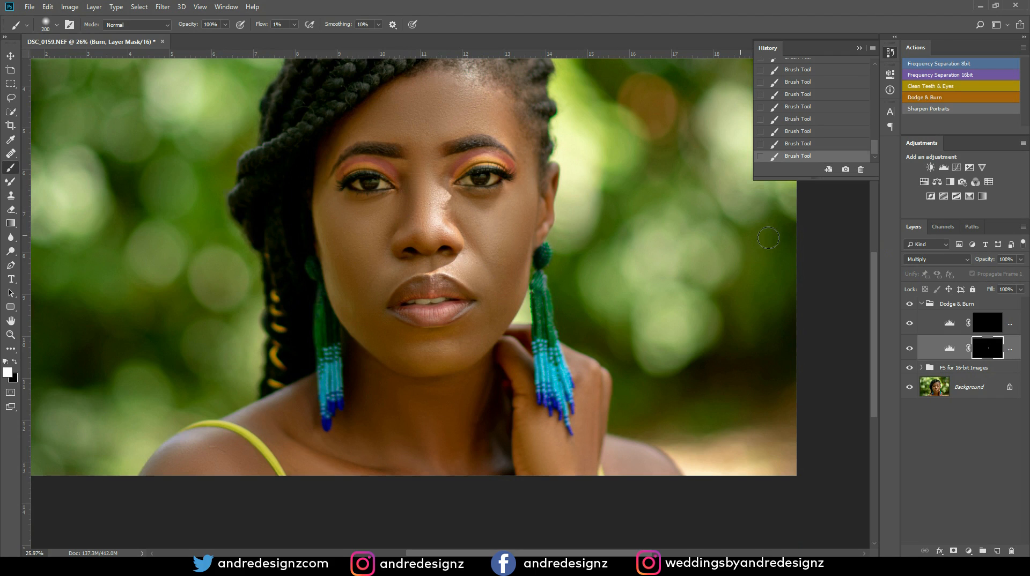
{"action": "left_click", "coordinate": [911, 349]}
{"action": "left_click", "coordinate": [910, 349]}
Burn the outer cheeks and the forehead edges along the hairline on the Burn mask with the brush at size 300.
{"action": "key", "text": "bracketright"}
{"action": "key", "text": "bracketright"}
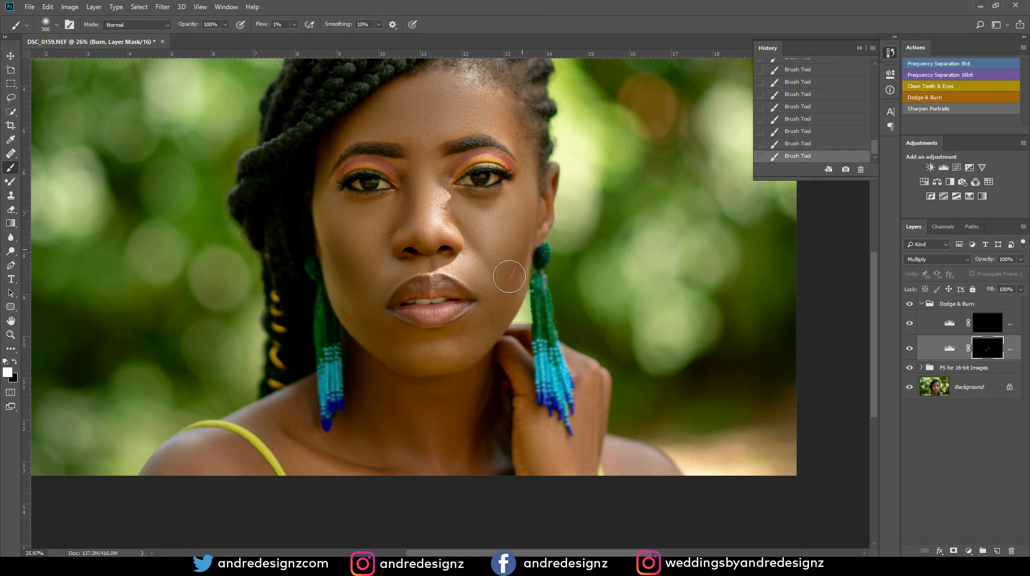
{"action": "mouse_move", "coordinate": [389, 103]}
{"action": "left_mouse_down"}
{"action": "mouse_move", "coordinate": [373, 108]}
{"action": "mouse_move", "coordinate": [397, 87]}
{"action": "left_mouse_up"}
{"action": "mouse_move", "coordinate": [511, 127]}
{"action": "left_mouse_down"}
{"action": "mouse_move", "coordinate": [499, 106]}
{"action": "mouse_move", "coordinate": [493, 119]}
{"action": "left_mouse_up"}
Burn the shadows of the neck on the Burn mask with the brush at size 200.
{"action": "left_click_drag", "start_coordinate": [440, 314], "coordinate": [484, 188]}
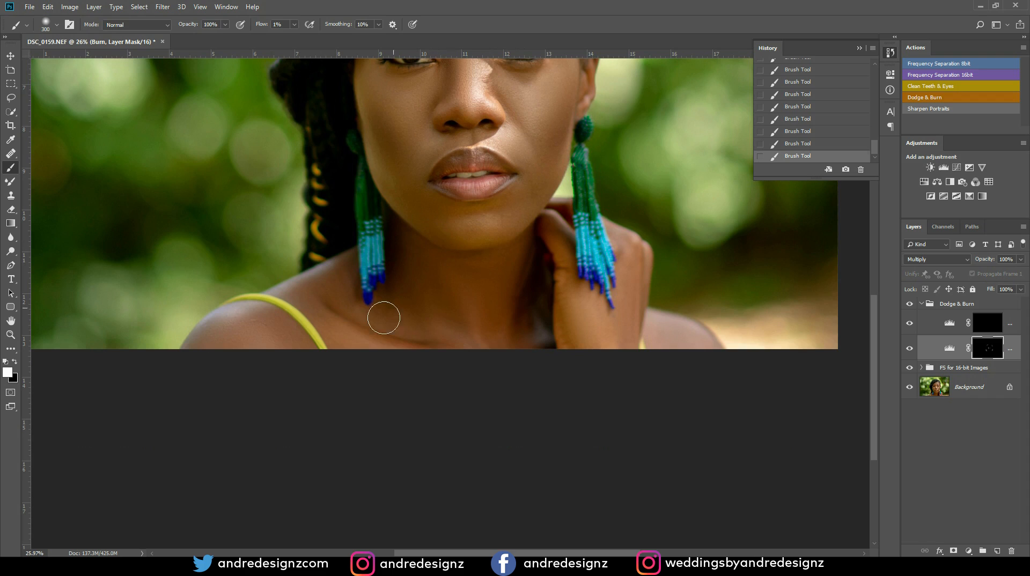
{"action": "key", "text": "bracketleft"}
{"action": "key", "text": "bracketleft"}
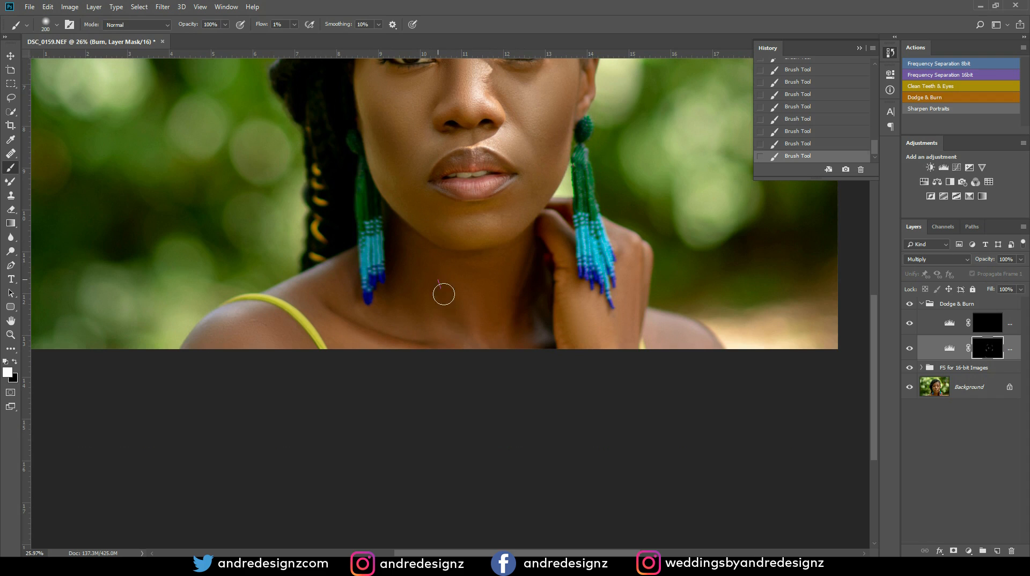
{"action": "mouse_move", "coordinate": [523, 287]}
{"action": "left_mouse_down"}
{"action": "mouse_move", "coordinate": [531, 270]}
{"action": "mouse_move", "coordinate": [531, 324]}
{"action": "left_mouse_up"}
Compare the portrait with the Dodge & Burn group hidden and shown, and examine the face up close.
{"action": "key", "text": "ctrl+0"}
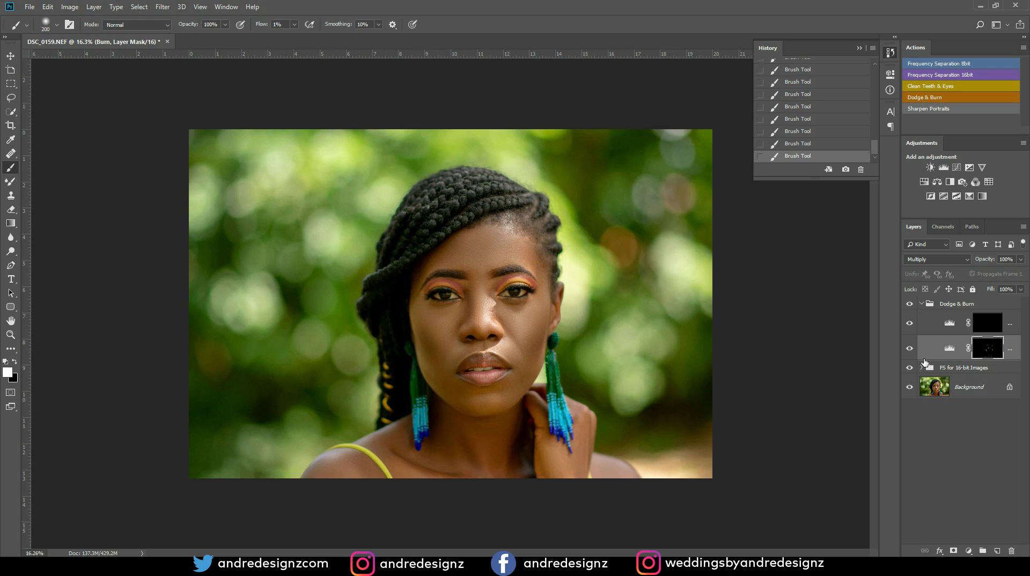
{"action": "left_click", "coordinate": [910, 305]}
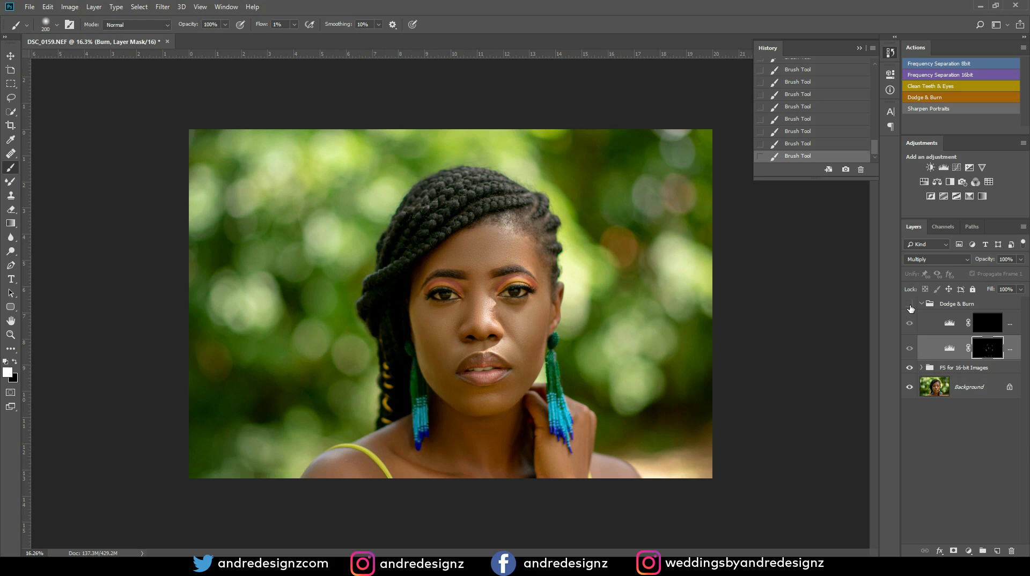
{"action": "left_click", "coordinate": [910, 305]}
{"action": "left_click", "coordinate": [910, 305]}
{"action": "left_click", "coordinate": [910, 305]}
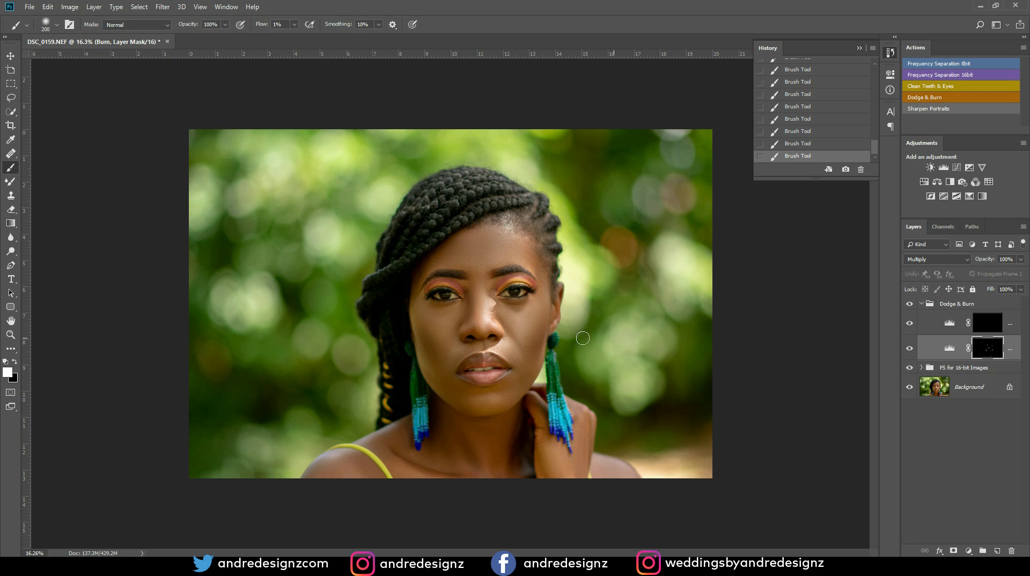
{"action": "key", "text": "ctrl+plus"}
{"action": "scroll", "coordinate": [456, 383], "scroll_direction": "up", "scroll_amount": 6}
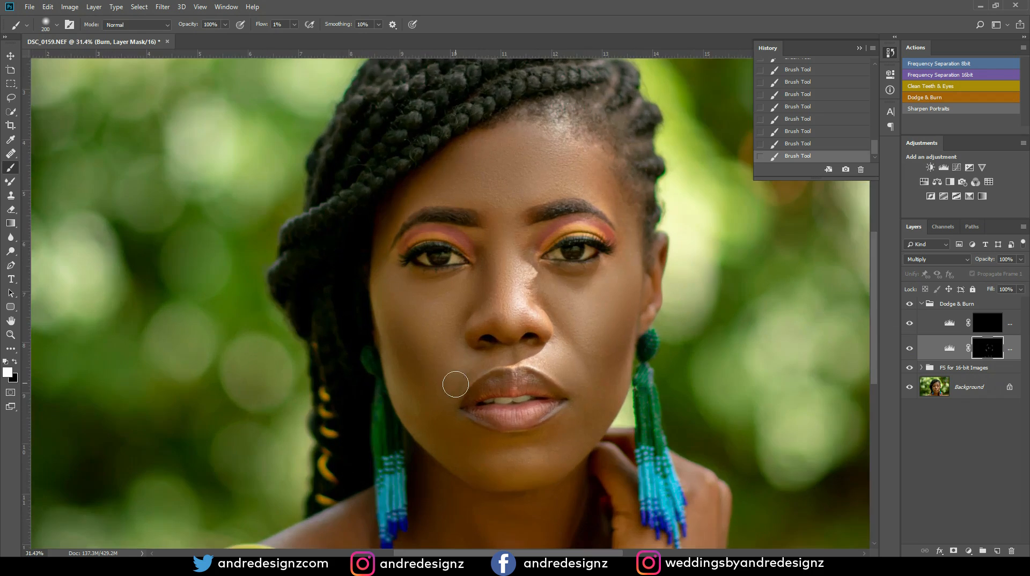
{"action": "scroll", "coordinate": [496, 371], "scroll_direction": "down", "scroll_amount": 6}
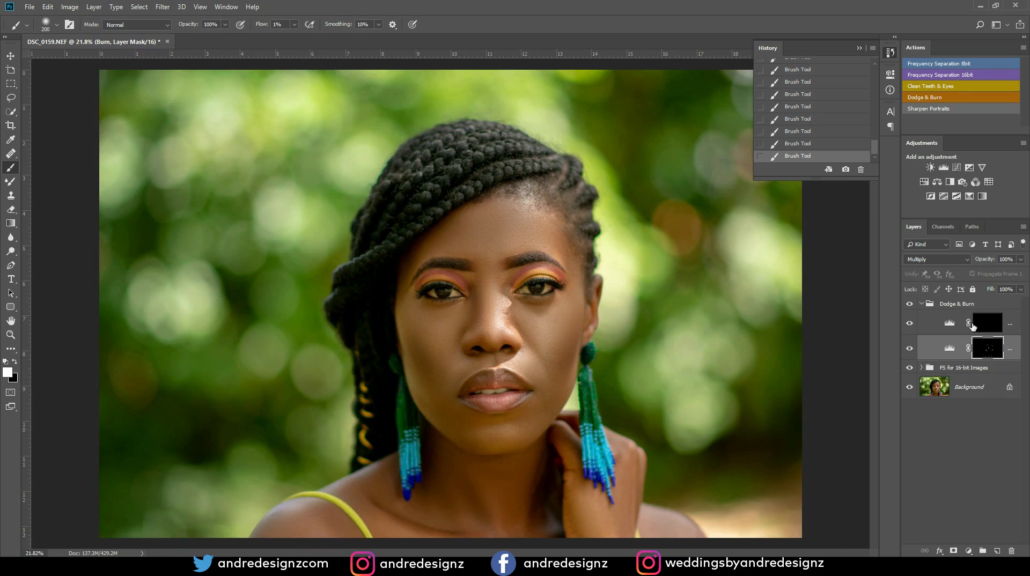
Select the Dodge layer's mask and dodge the center of the forehead with the white brush at size 500.
{"action": "left_click", "coordinate": [987, 322]}
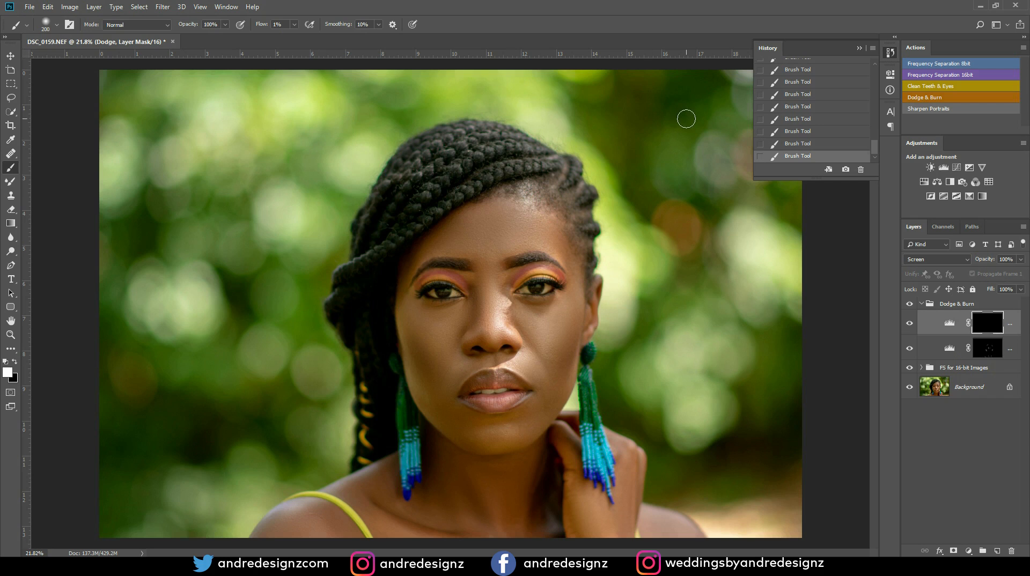
{"action": "key", "text": "bracketleft"}
{"action": "key", "text": "bracketright"}
{"action": "key", "text": "bracketright"}
{"action": "key", "text": "bracketright"}
{"action": "key", "text": "bracketright"}
{"action": "key", "text": "bracketright"}
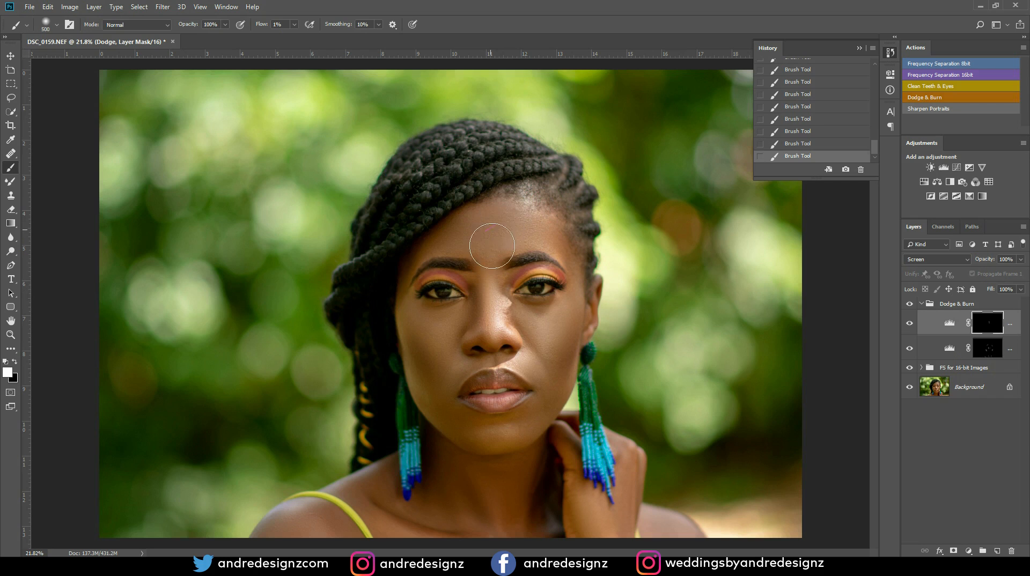
{"action": "left_click_drag", "start_coordinate": [498, 231], "coordinate": [501, 283]}
Dodge both cheeks on the Dodge mask, adjusting the brush size to suit each side of the face.
{"action": "key", "text": "bracketleft"}
{"action": "key", "text": "bracketleft"}
{"action": "key", "text": "bracketleft"}
{"action": "mouse_move", "coordinate": [426, 333]}
{"action": "left_mouse_down"}
{"action": "mouse_move", "coordinate": [448, 355]}
{"action": "mouse_move", "coordinate": [417, 324]}
{"action": "mouse_move", "coordinate": [443, 334]}
{"action": "mouse_move", "coordinate": [460, 317]}
{"action": "mouse_move", "coordinate": [414, 310]}
{"action": "mouse_move", "coordinate": [440, 371]}
{"action": "mouse_move", "coordinate": [412, 329]}
{"action": "mouse_move", "coordinate": [450, 397]}
{"action": "left_mouse_up"}
{"action": "key", "text": "bracketright"}
{"action": "key", "text": "bracketright"}
{"action": "key", "text": "bracketright"}
{"action": "key", "text": "bracketleft"}
{"action": "key", "text": "bracketleft"}
{"action": "mouse_move", "coordinate": [564, 412]}
{"action": "left_mouse_down"}
{"action": "mouse_move", "coordinate": [579, 378]}
{"action": "mouse_move", "coordinate": [549, 360]}
{"action": "mouse_move", "coordinate": [569, 347]}
{"action": "mouse_move", "coordinate": [563, 389]}
{"action": "mouse_move", "coordinate": [547, 361]}
{"action": "mouse_move", "coordinate": [552, 334]}
{"action": "mouse_move", "coordinate": [555, 320]}
{"action": "left_mouse_up"}
Dodge the hand beside the neck on the Dodge mask with the brush at size 400.
{"action": "key", "text": "bracketright"}
{"action": "key", "text": "bracketleft"}
{"action": "key", "text": "bracketleft"}
{"action": "key", "text": "bracketleft"}
{"action": "key", "text": "bracketleft"}
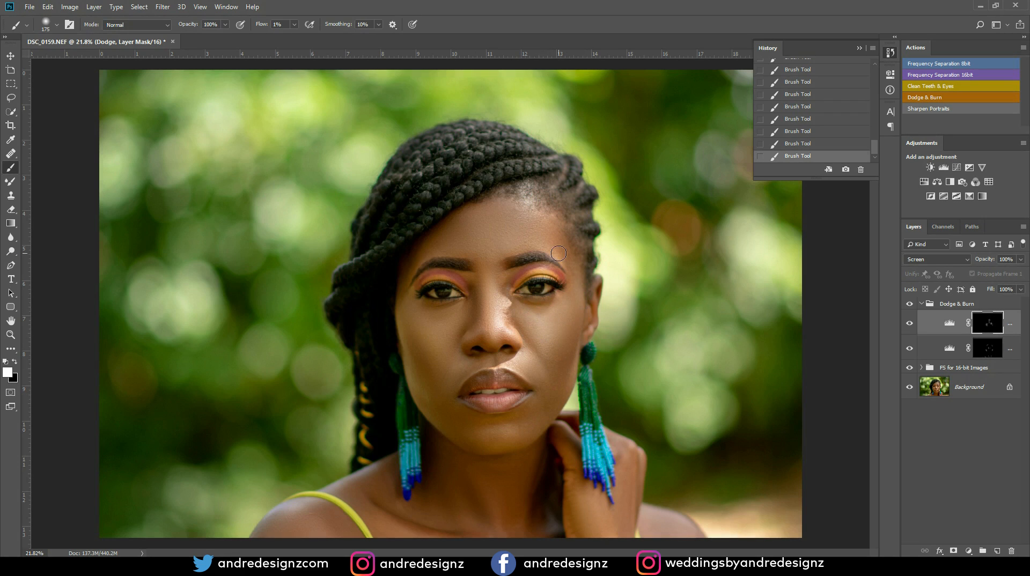
{"action": "scroll", "coordinate": [521, 264], "scroll_direction": "down", "scroll_amount": 3}
{"action": "scroll", "coordinate": [522, 264], "scroll_direction": "up", "scroll_amount": 1}
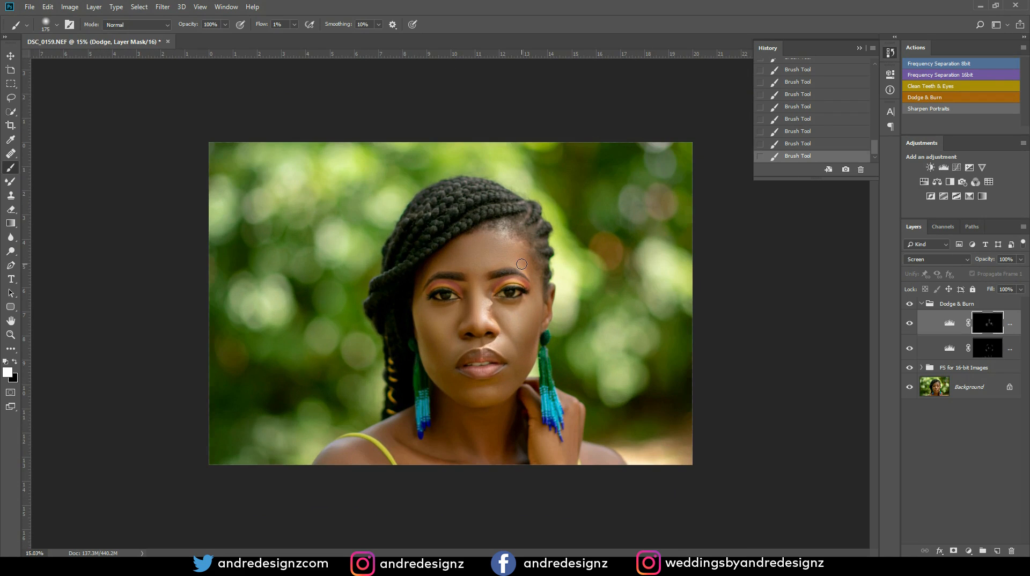
{"action": "key", "text": "bracketright"}
{"action": "key", "text": "bracketright"}
{"action": "key", "text": "bracketright"}
{"action": "key", "text": "bracketright"}
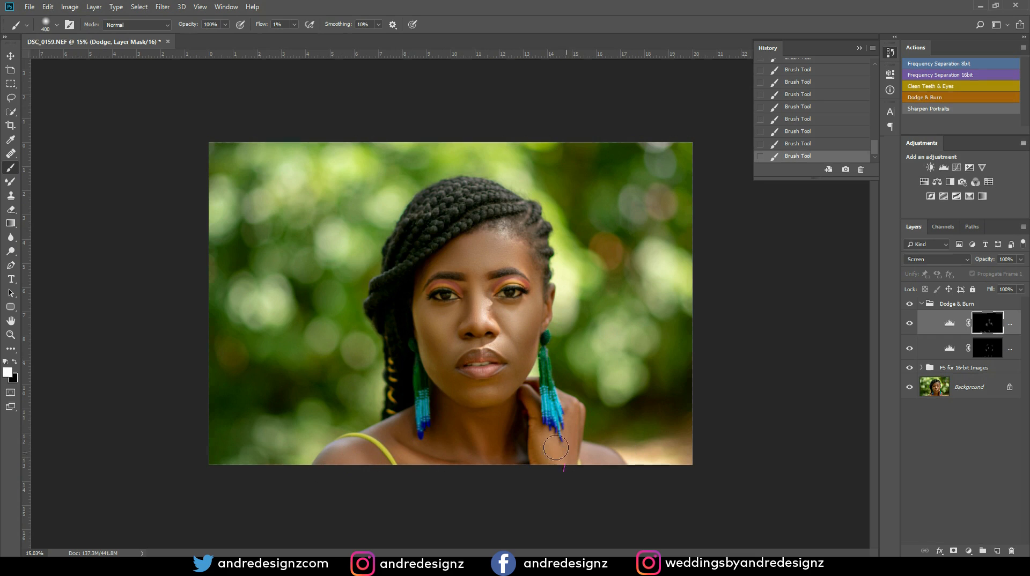
{"action": "scroll", "coordinate": [524, 418], "scroll_direction": "down", "scroll_amount": 5}
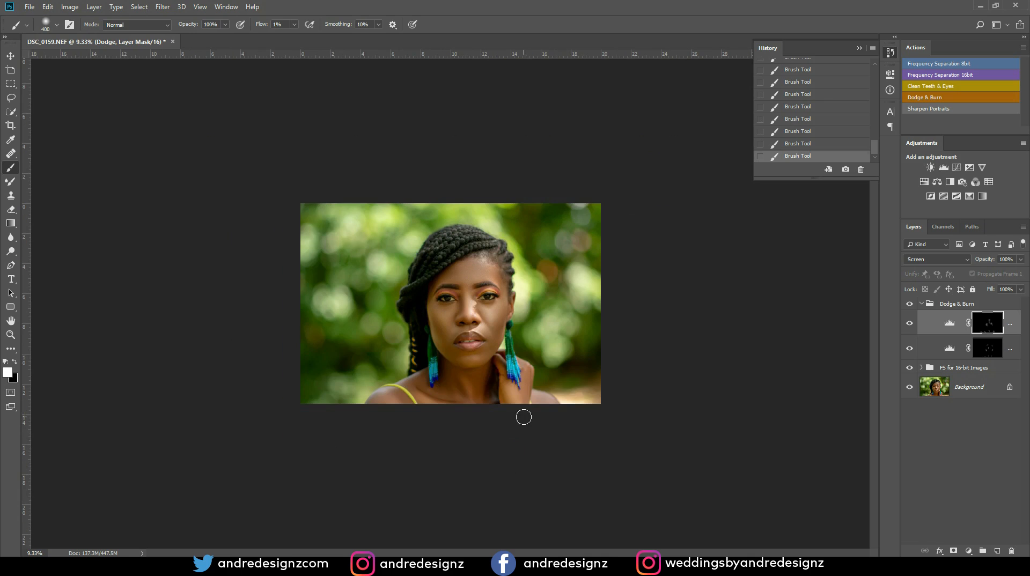
{"action": "scroll", "coordinate": [525, 416], "scroll_direction": "up", "scroll_amount": 6}
{"action": "scroll", "coordinate": [548, 351], "scroll_direction": "up", "scroll_amount": 1}
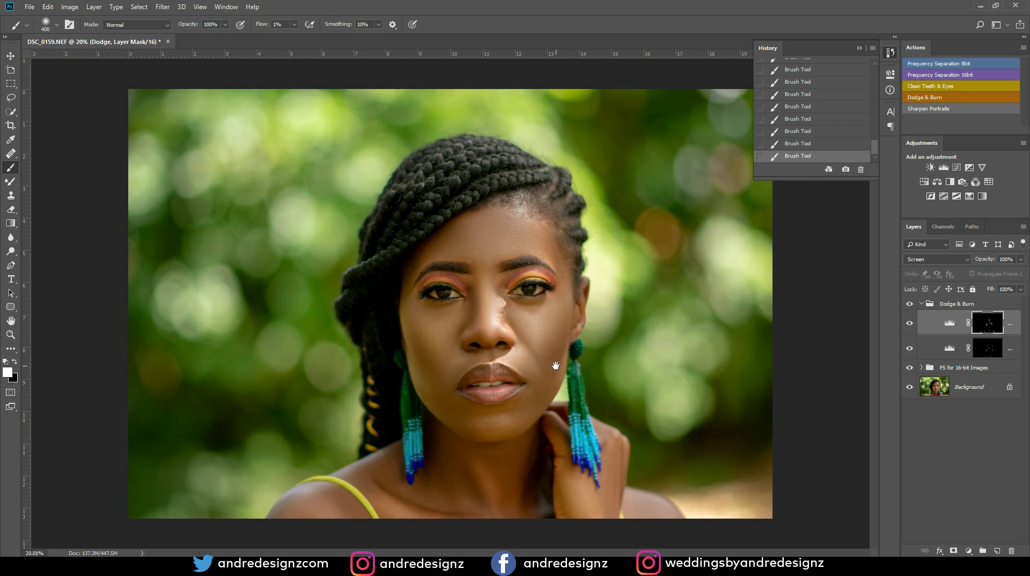
Collapse the Dodge & Burn group and set its opacity to 62%.
{"action": "left_click", "coordinate": [922, 304]}
{"action": "left_click", "coordinate": [1021, 259]}
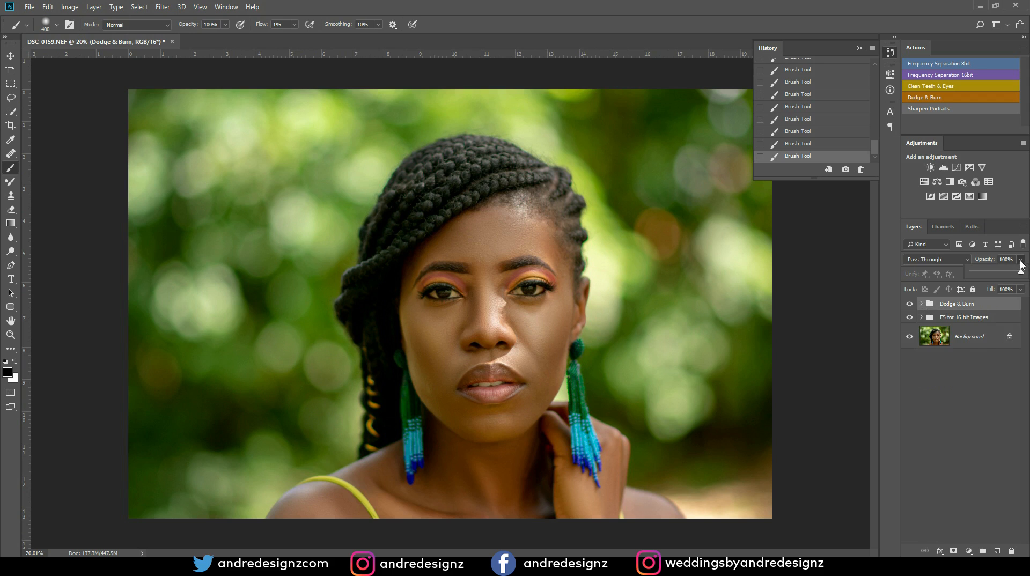
{"action": "left_click", "coordinate": [1003, 273]}
Switch to the Move tool and compare the Background layer alone with the full retouch, examining the face up close.
{"action": "left_click", "coordinate": [11, 60]}
{"action": "left_click", "coordinate": [911, 337], "text": "alt"}
{"action": "left_click", "coordinate": [910, 337], "text": "alt"}
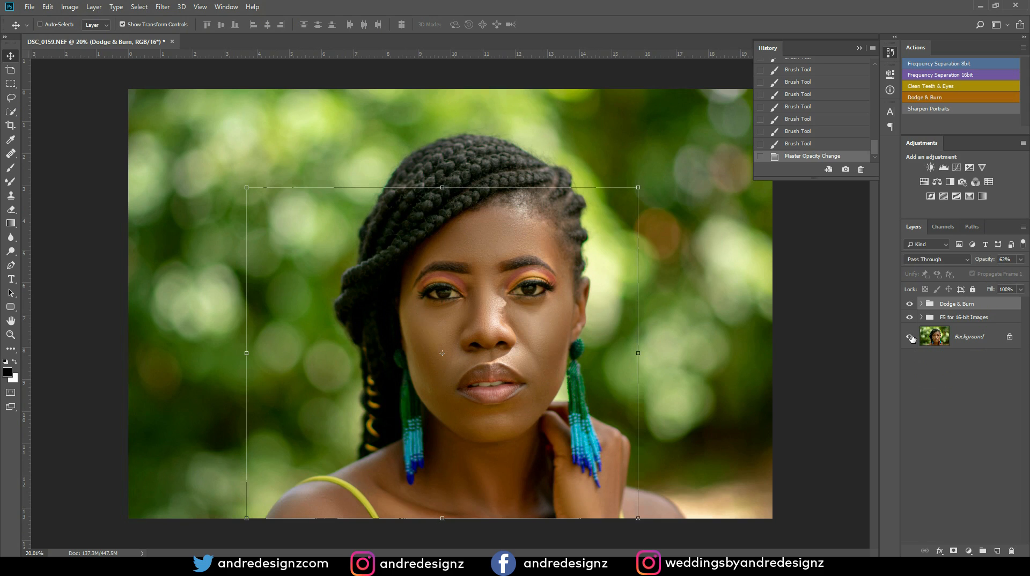
{"action": "left_click", "coordinate": [911, 337], "text": "alt"}
{"action": "left_click", "coordinate": [911, 337], "text": "alt"}
{"action": "scroll", "coordinate": [610, 347], "scroll_direction": "up", "scroll_amount": 4}
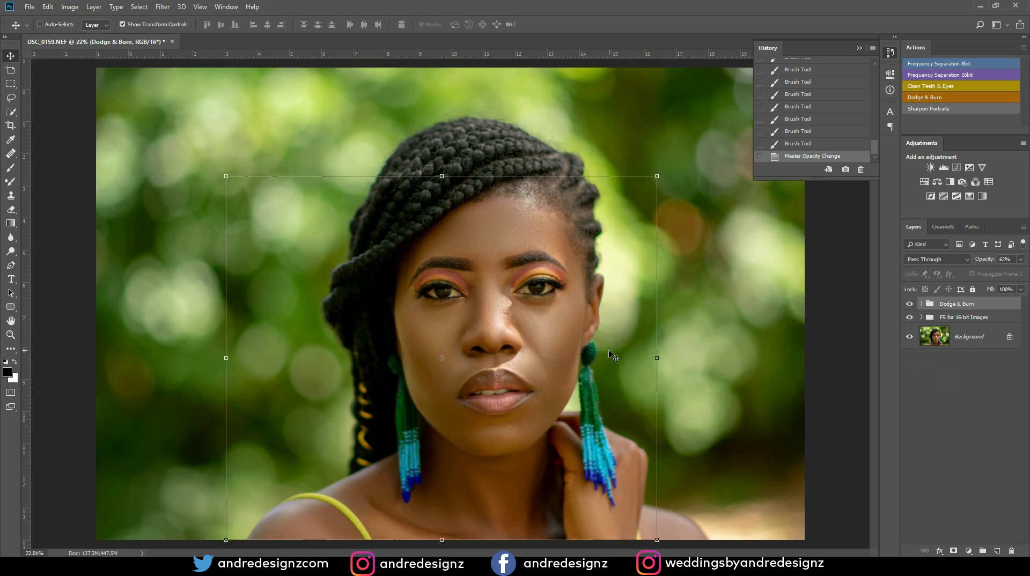
{"action": "scroll", "coordinate": [610, 346], "scroll_direction": "up", "scroll_amount": 2}
{"action": "scroll", "coordinate": [610, 347], "scroll_direction": "down", "scroll_amount": 2}
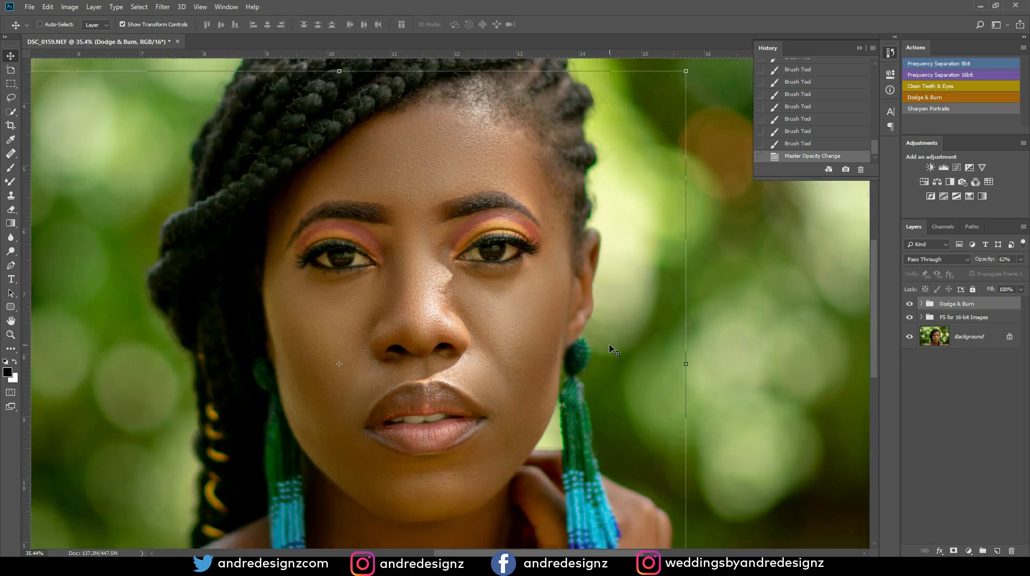
Select the Dodge & Burn group and run the Clean Teeth & Eyes action above it.
{"action": "left_click", "coordinate": [959, 337]}
{"action": "left_click", "coordinate": [959, 305]}
{"action": "left_click", "coordinate": [931, 89]}
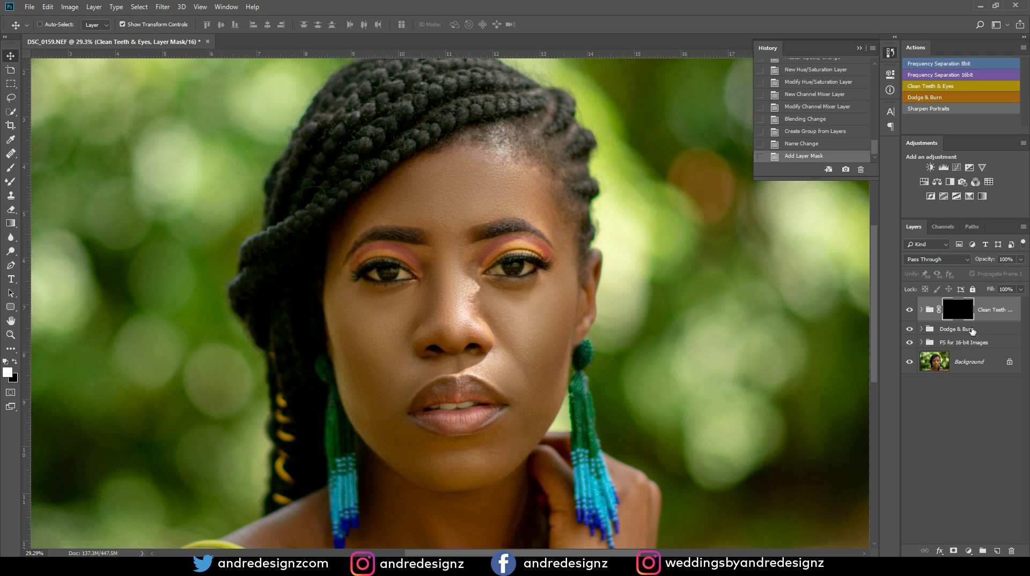
Whiten the white of the eye nearer the braids on the Clean Teeth & Eyes mask, using a brush at 23% flow and size 45.
{"action": "key", "text": "b"}
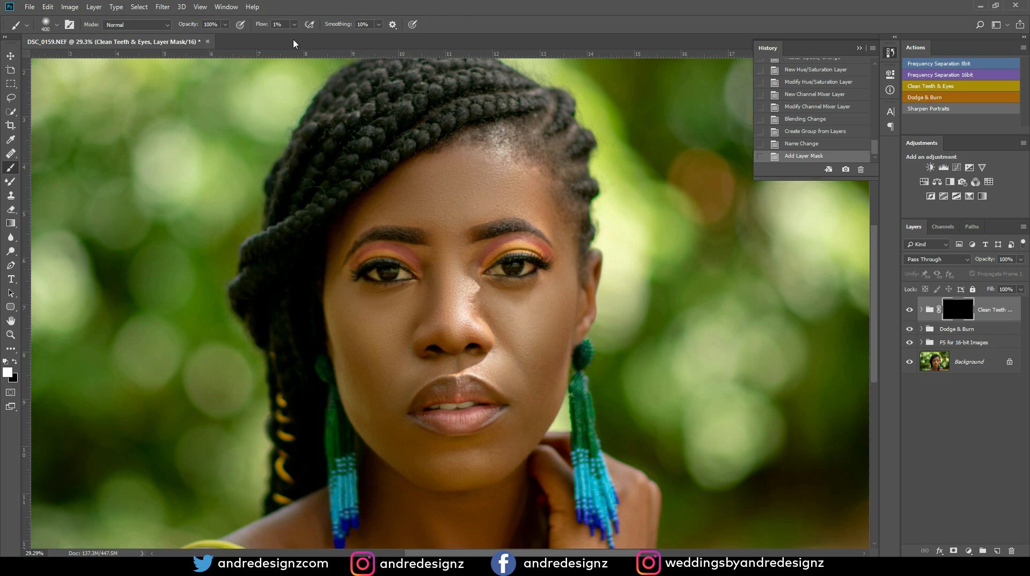
{"action": "left_click", "coordinate": [294, 25]}
{"action": "left_click_drag", "start_coordinate": [293, 37], "coordinate": [301, 41]}
{"action": "key", "text": "bracketleft"}
{"action": "key", "text": "bracketleft"}
{"action": "key", "text": "bracketleft"}
{"action": "key", "text": "bracketleft"}
{"action": "key", "text": "bracketleft"}
{"action": "key", "text": "bracketleft"}
{"action": "scroll", "coordinate": [375, 268], "scroll_direction": "up", "scroll_amount": 3}
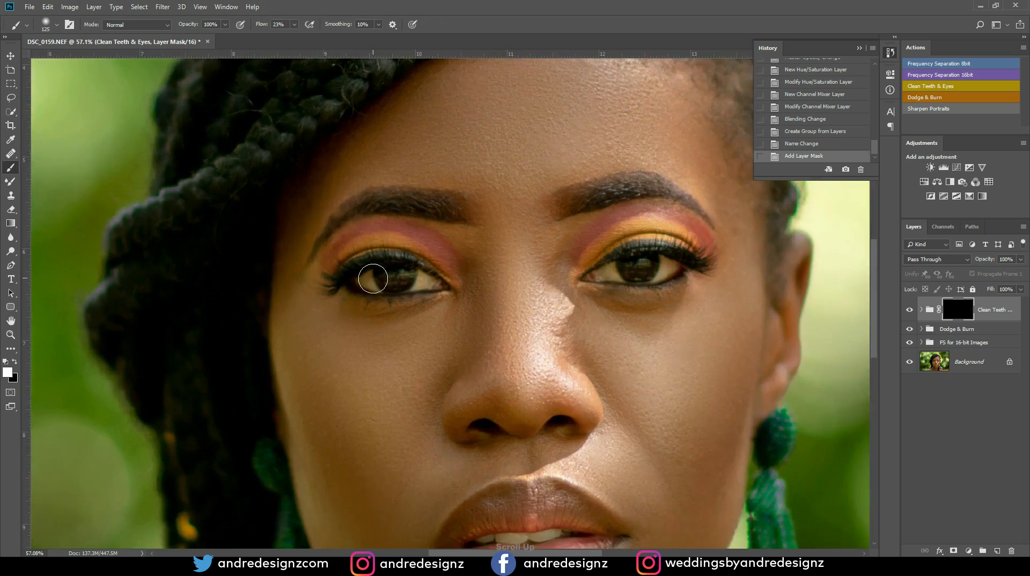
{"action": "scroll", "coordinate": [373, 278], "scroll_direction": "up", "scroll_amount": 7}
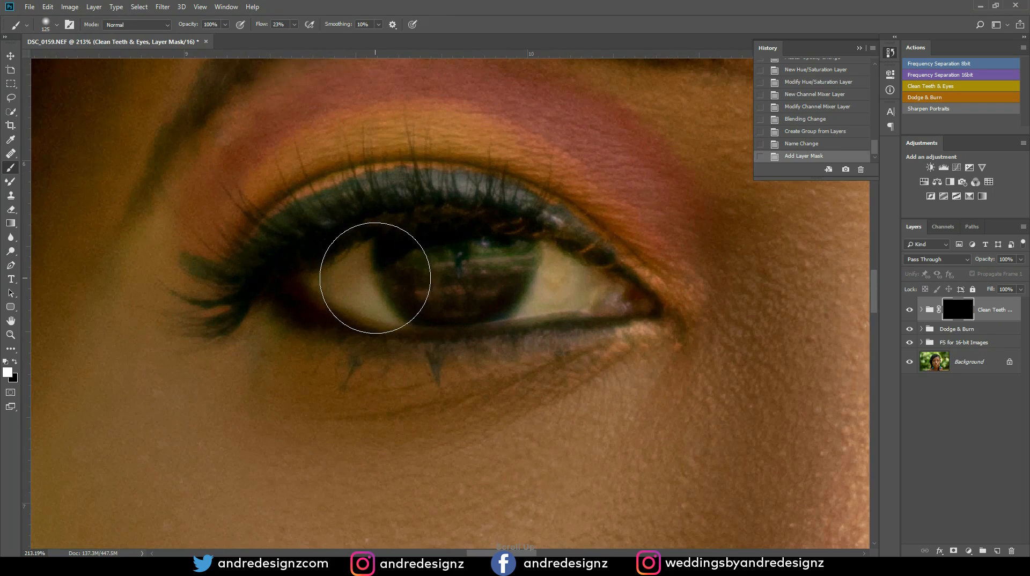
{"action": "key", "text": "bracketleft"}
{"action": "key", "text": "bracketleft"}
{"action": "key", "text": "bracketleft"}
{"action": "key", "text": "bracketleft"}
{"action": "key", "text": "bracketleft"}
{"action": "key", "text": "bracketleft"}
{"action": "key", "text": "bracketleft"}
{"action": "key", "text": "bracketleft"}
{"action": "mouse_move", "coordinate": [353, 283]}
{"action": "left_mouse_down"}
{"action": "mouse_move", "coordinate": [336, 280]}
{"action": "mouse_move", "coordinate": [349, 265]}
{"action": "mouse_move", "coordinate": [383, 316]}
{"action": "mouse_move", "coordinate": [380, 292]}
{"action": "left_mouse_up"}
{"action": "mouse_move", "coordinate": [571, 287]}
{"action": "left_mouse_down"}
{"action": "mouse_move", "coordinate": [537, 303]}
{"action": "mouse_move", "coordinate": [558, 270]}
{"action": "mouse_move", "coordinate": [587, 296]}
{"action": "left_mouse_up"}
Whiten the white of the other eye on the Clean Teeth & Eyes mask.
{"action": "scroll", "coordinate": [571, 267], "scroll_direction": "down", "scroll_amount": 4}
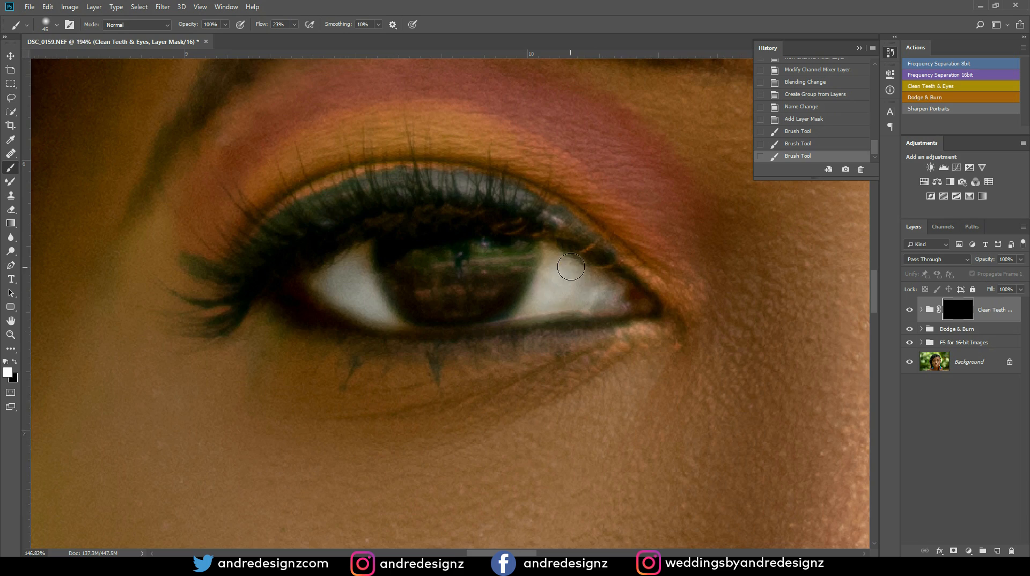
{"action": "scroll", "coordinate": [570, 267], "scroll_direction": "down", "scroll_amount": 20}
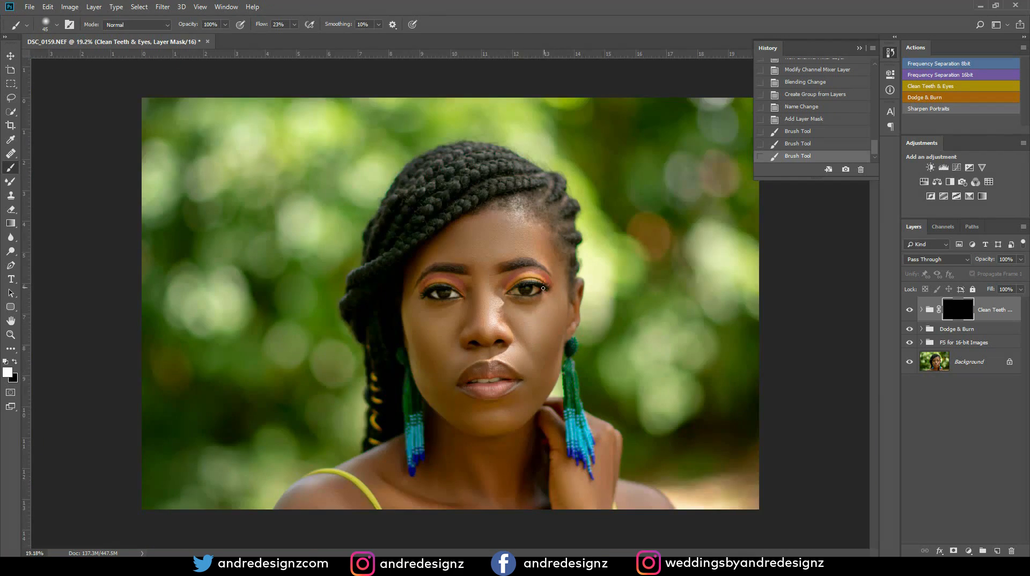
{"action": "scroll", "coordinate": [545, 285], "scroll_direction": "up", "scroll_amount": 9}
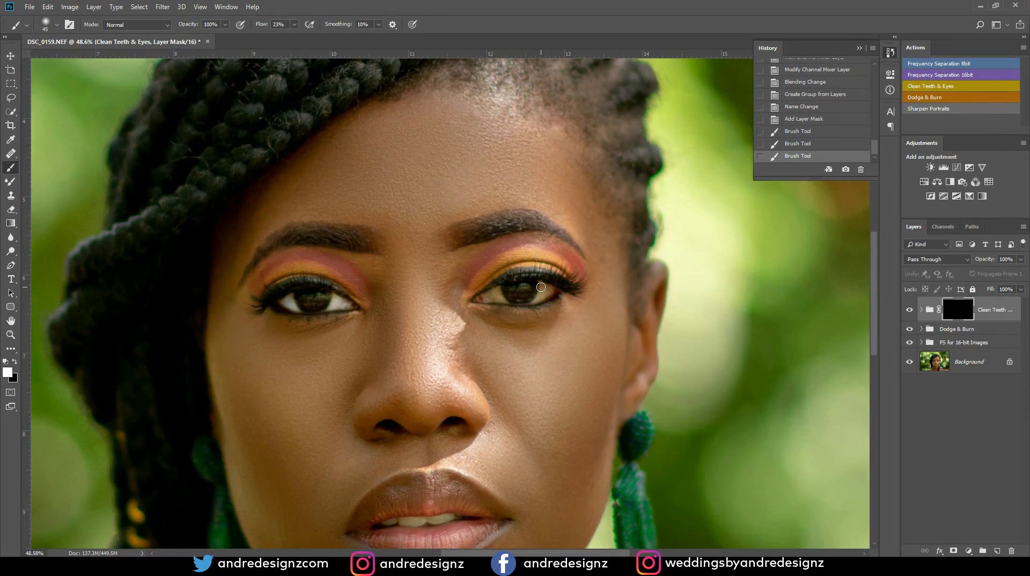
{"action": "mouse_move", "coordinate": [492, 295]}
{"action": "left_mouse_down"}
{"action": "mouse_move", "coordinate": [550, 295]}
{"action": "mouse_move", "coordinate": [532, 300]}
{"action": "mouse_move", "coordinate": [502, 303]}
{"action": "mouse_move", "coordinate": [544, 289]}
{"action": "left_mouse_up"}
Whiten the visible teeth between the lips on the Clean Teeth & Eyes mask.
{"action": "left_click_drag", "start_coordinate": [534, 358], "coordinate": [560, 213]}
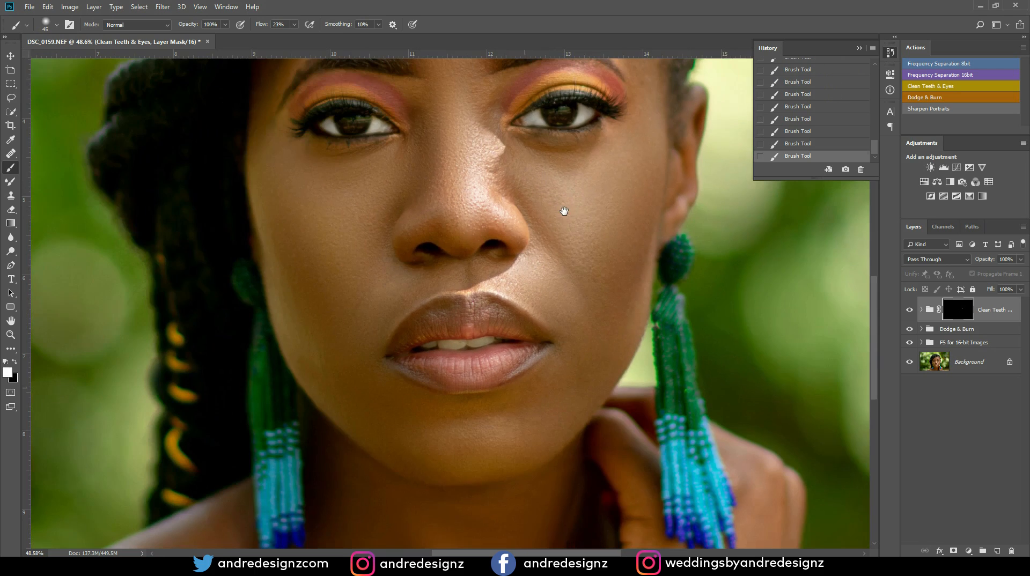
{"action": "left_click_drag", "start_coordinate": [468, 348], "coordinate": [426, 352]}
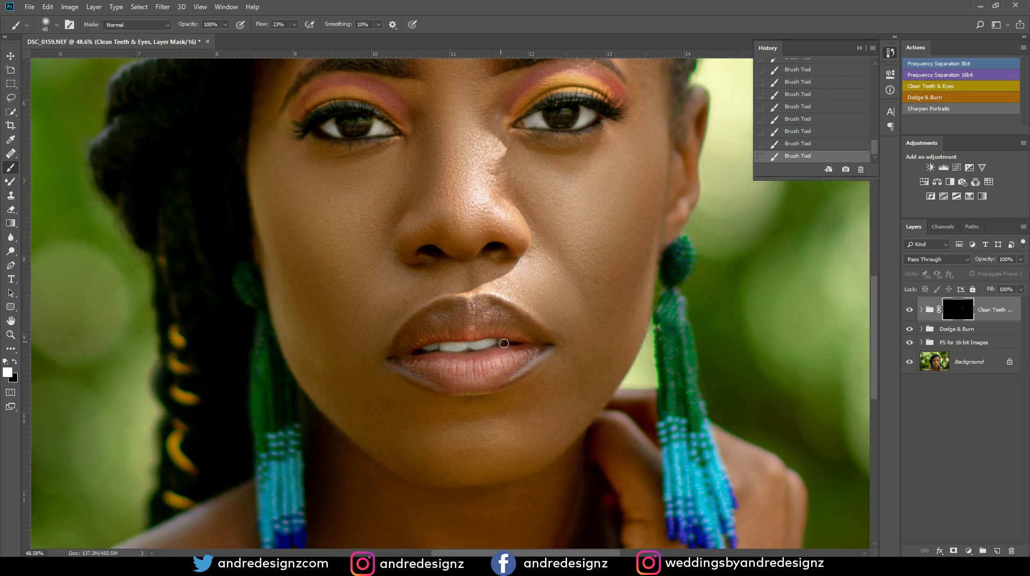
{"action": "scroll", "coordinate": [461, 309], "scroll_direction": "down", "scroll_amount": 2}
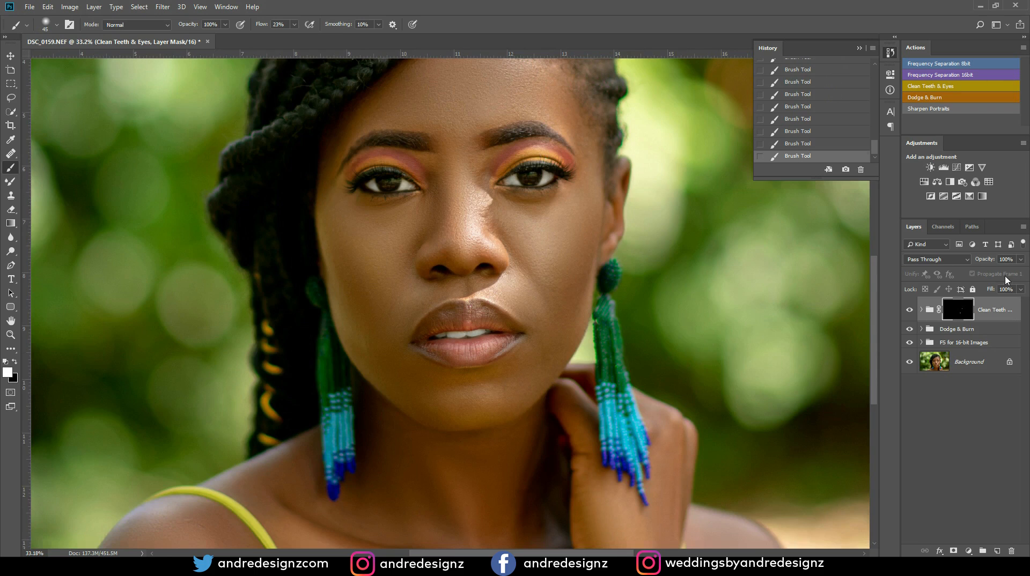
Lower the Clean Teeth & Eyes group's opacity to 35% and check the whitened eyes.
{"action": "left_click", "coordinate": [1022, 260]}
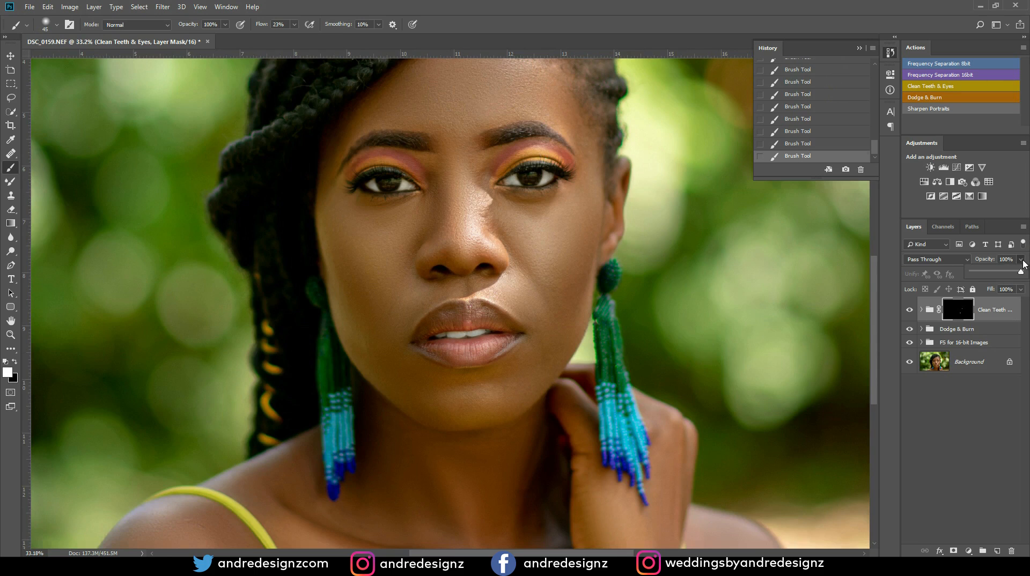
{"action": "left_click", "coordinate": [997, 272]}
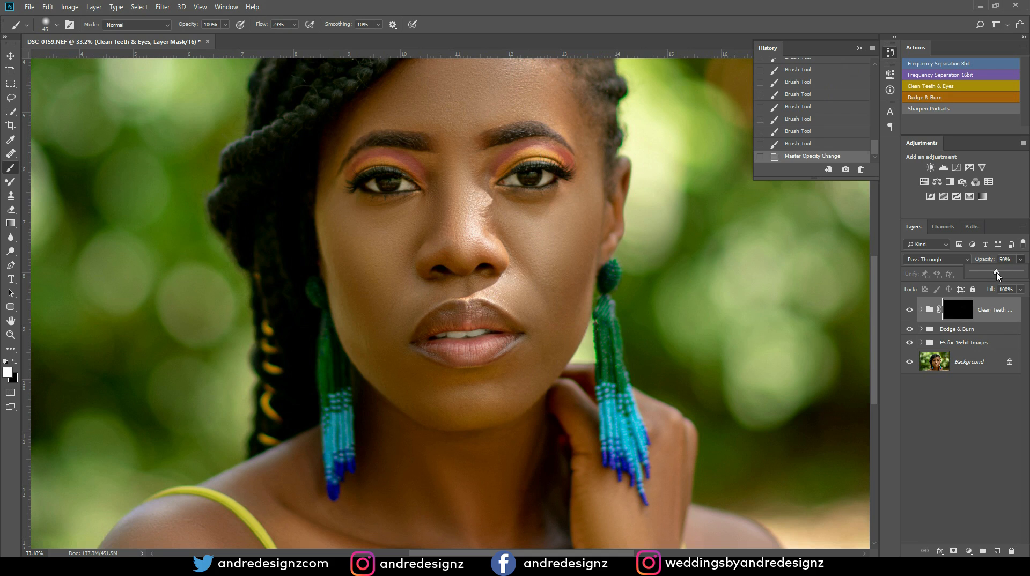
{"action": "left_click_drag", "start_coordinate": [992, 272], "coordinate": [989, 273]}
{"action": "scroll", "coordinate": [480, 294], "scroll_direction": "down", "scroll_amount": 5}
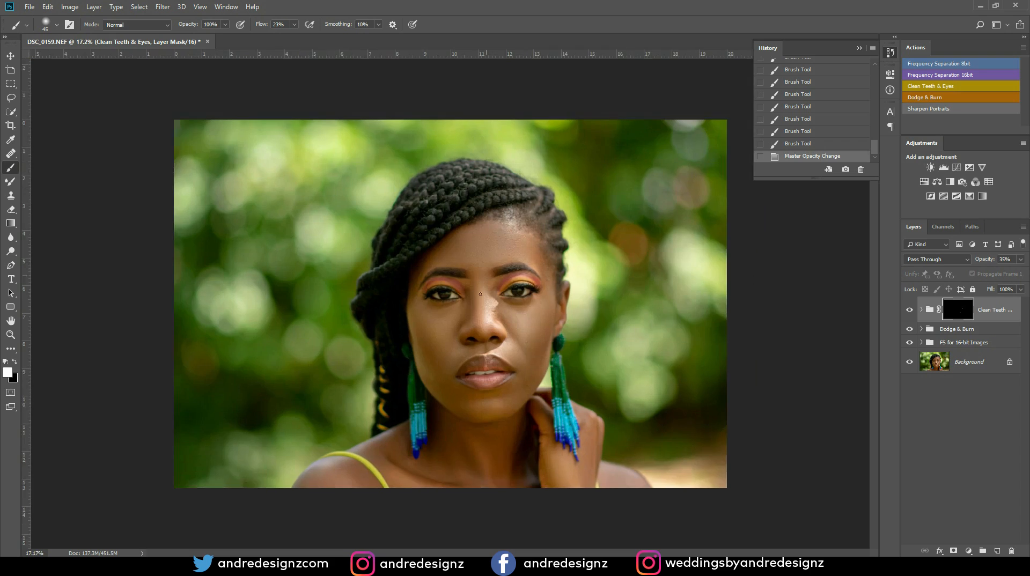
{"action": "scroll", "coordinate": [480, 294], "scroll_direction": "up", "scroll_amount": 5}
{"action": "scroll", "coordinate": [449, 276], "scroll_direction": "up", "scroll_amount": 4}
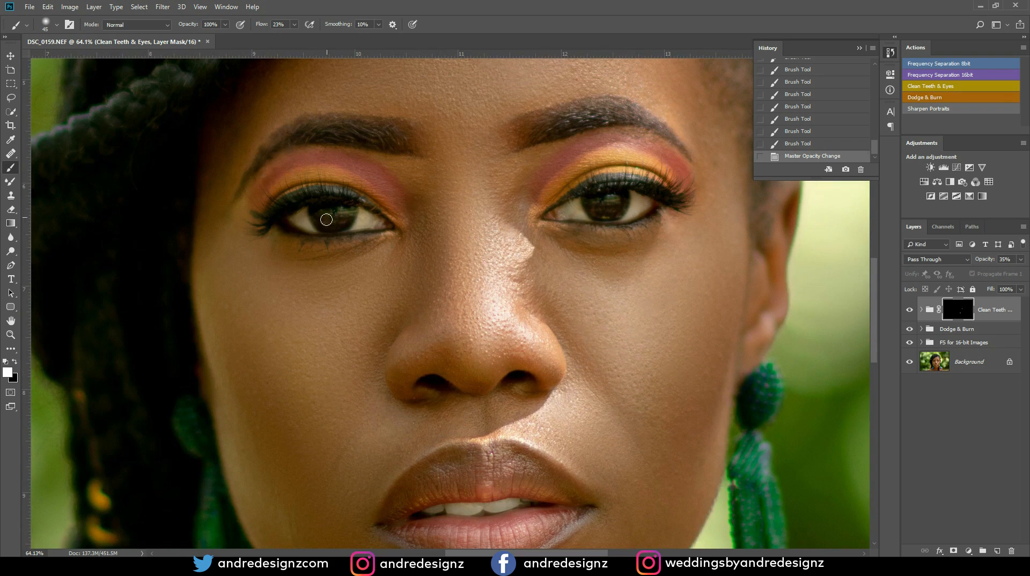
Add a Curves adjustment layer with the midtones raised and invert its mask to black.
{"action": "left_click", "coordinate": [957, 168]}
{"action": "left_click_drag", "start_coordinate": [826, 160], "coordinate": [822, 157]}
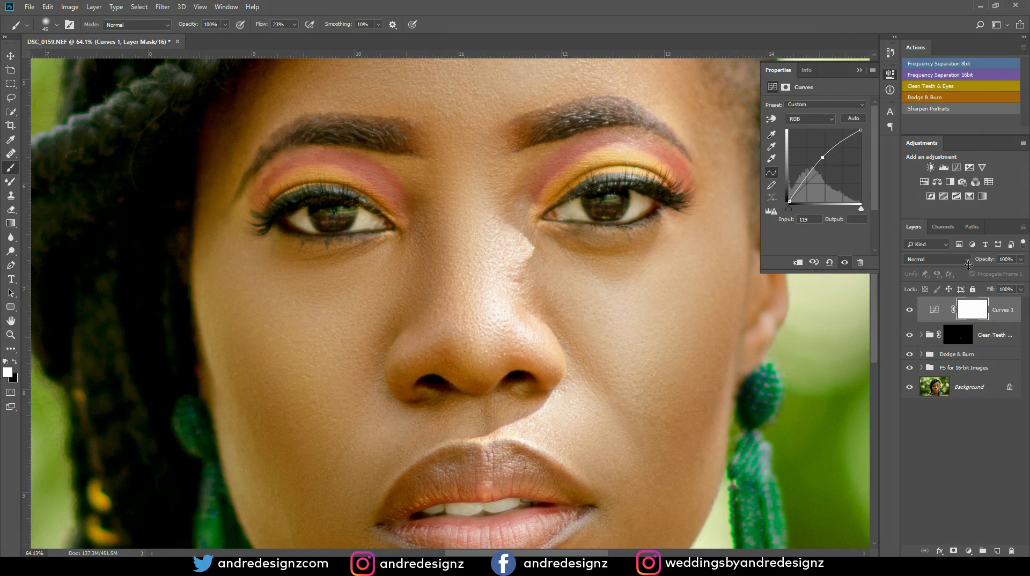
{"action": "left_click", "coordinate": [973, 309]}
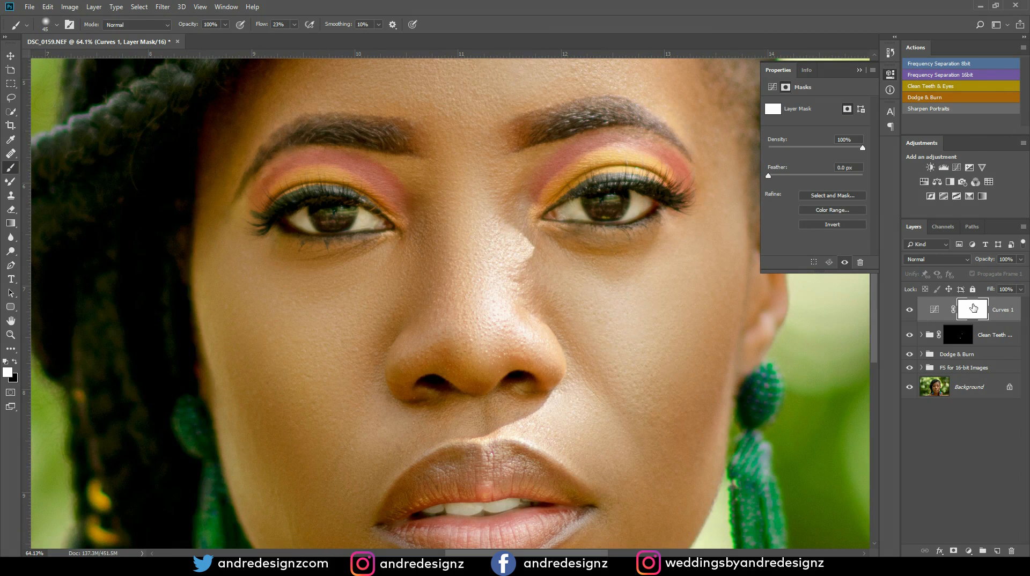
{"action": "key", "text": "ctrl+i"}
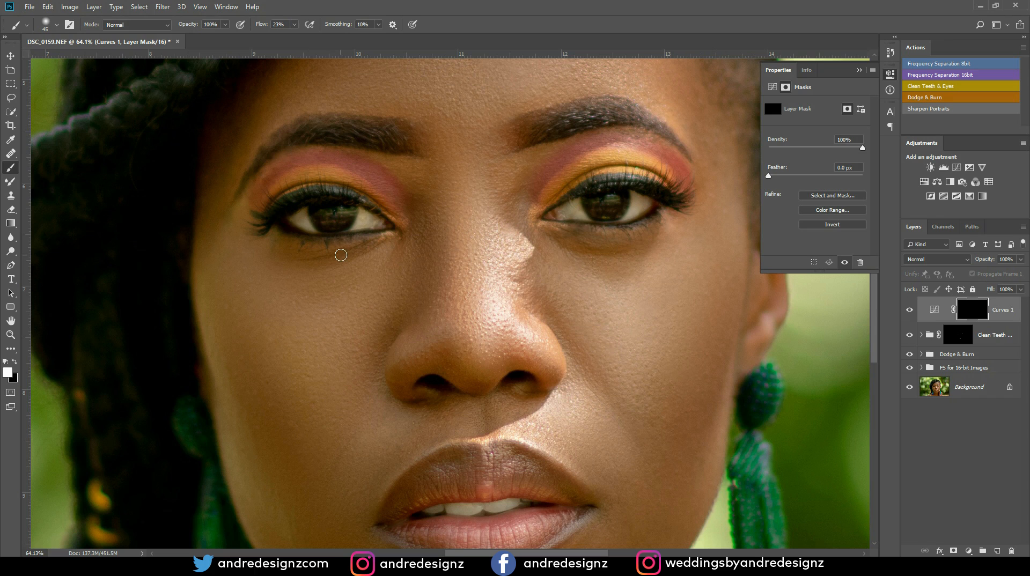
Paint both irises white on the Curves mask with a size 60 brush and compare the eyes with the layer hidden and shown.
{"action": "key", "text": "bracketright"}
{"action": "left_click_drag", "start_coordinate": [336, 223], "coordinate": [349, 221]}
{"action": "mouse_move", "coordinate": [599, 215]}
{"action": "left_mouse_down"}
{"action": "mouse_move", "coordinate": [614, 212]}
{"action": "mouse_move", "coordinate": [596, 213]}
{"action": "left_mouse_up"}
{"action": "key", "text": "ctrl+0"}
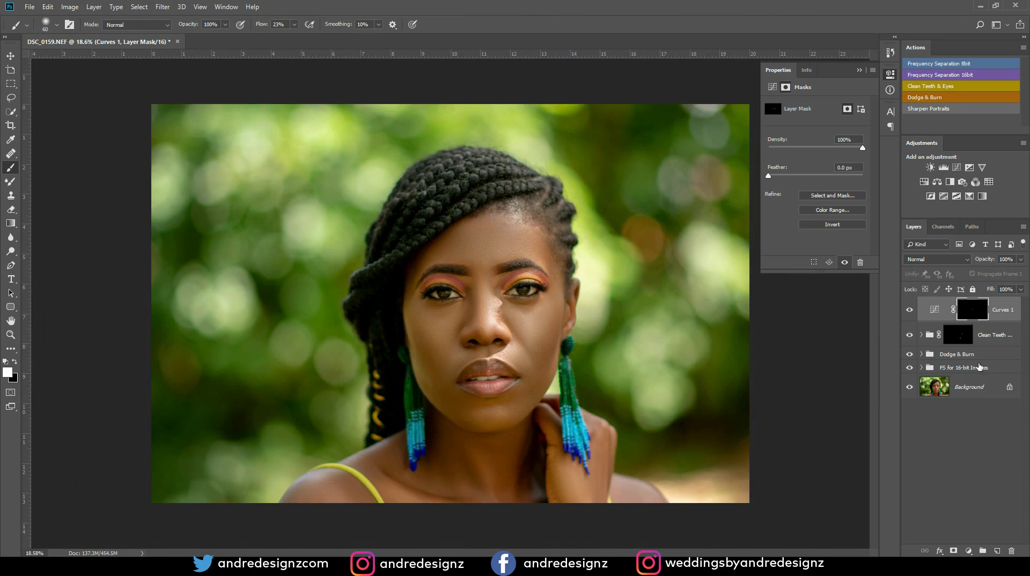
{"action": "left_click", "coordinate": [911, 310]}
{"action": "left_click", "coordinate": [910, 311]}
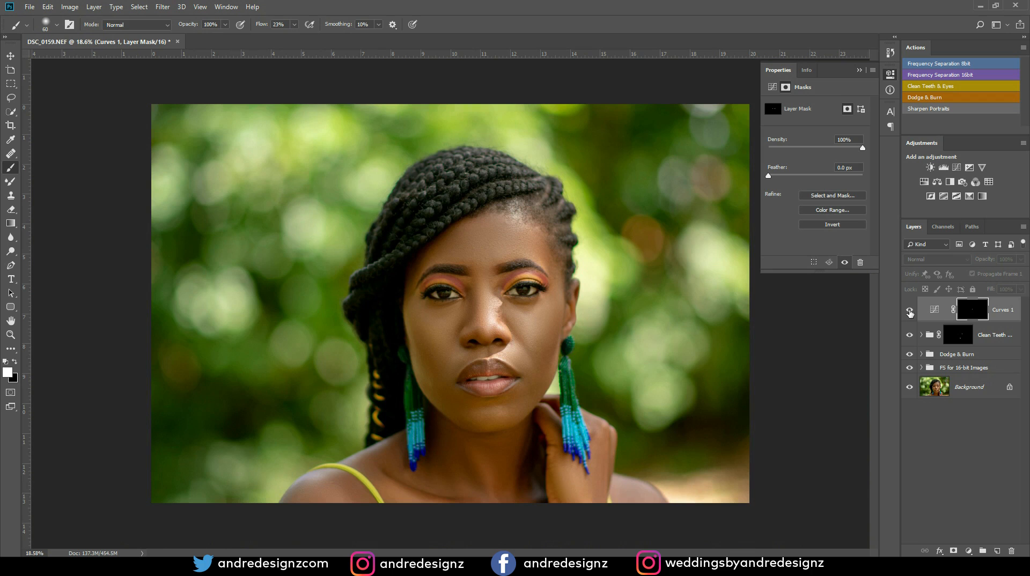
{"action": "key", "text": "ctrl+minus"}
{"action": "scroll", "coordinate": [572, 363], "scroll_direction": "up", "scroll_amount": 5}
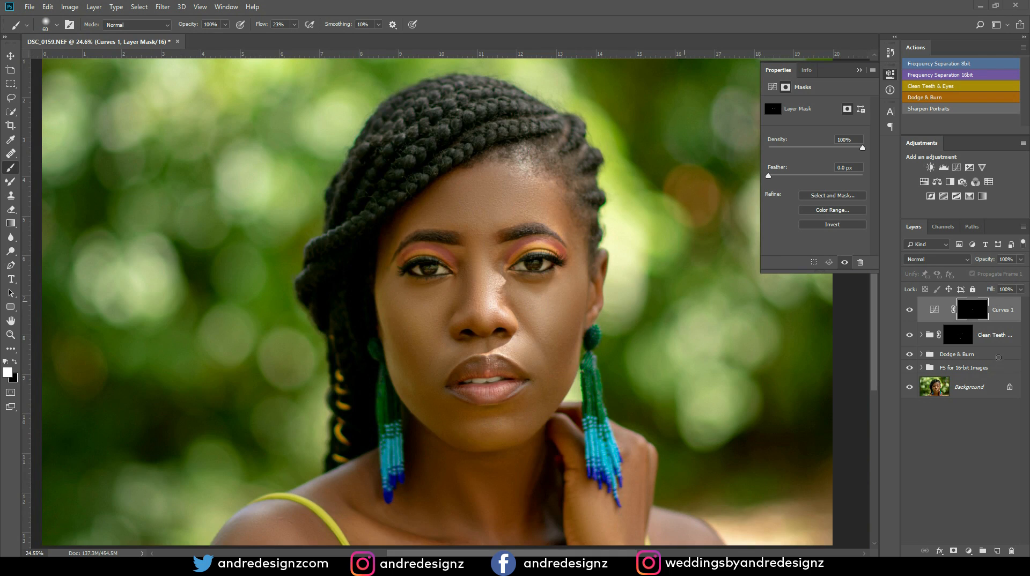
{"action": "left_click", "coordinate": [772, 90]}
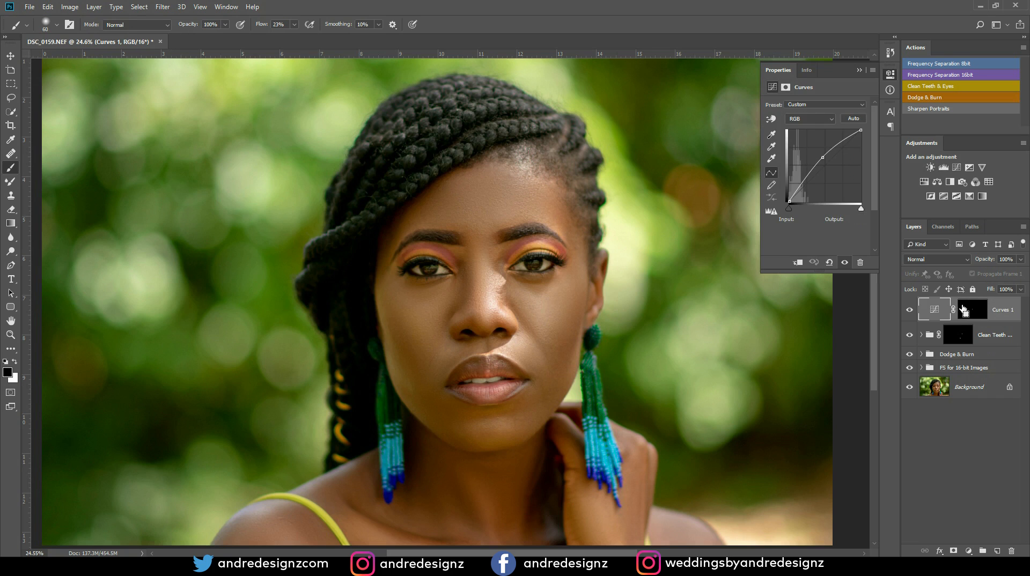
Merge all layers into the Background and run the Frequency Separation 16bit action with a 6.4-pixel Gaussian Blur radius.
{"action": "key", "text": "ctrl+shift+alt+e"}
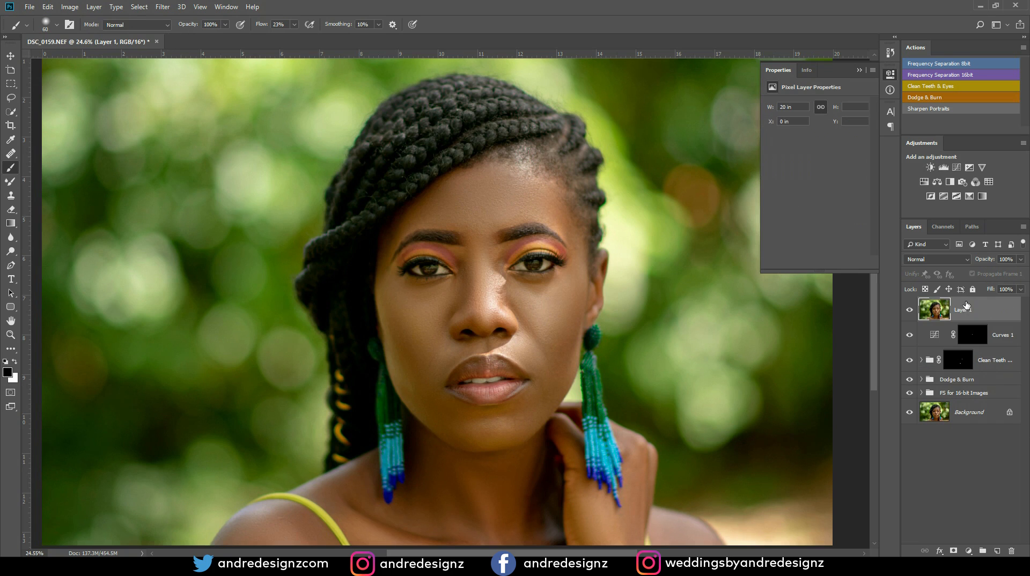
{"action": "key", "text": "ctrl+shift+e"}
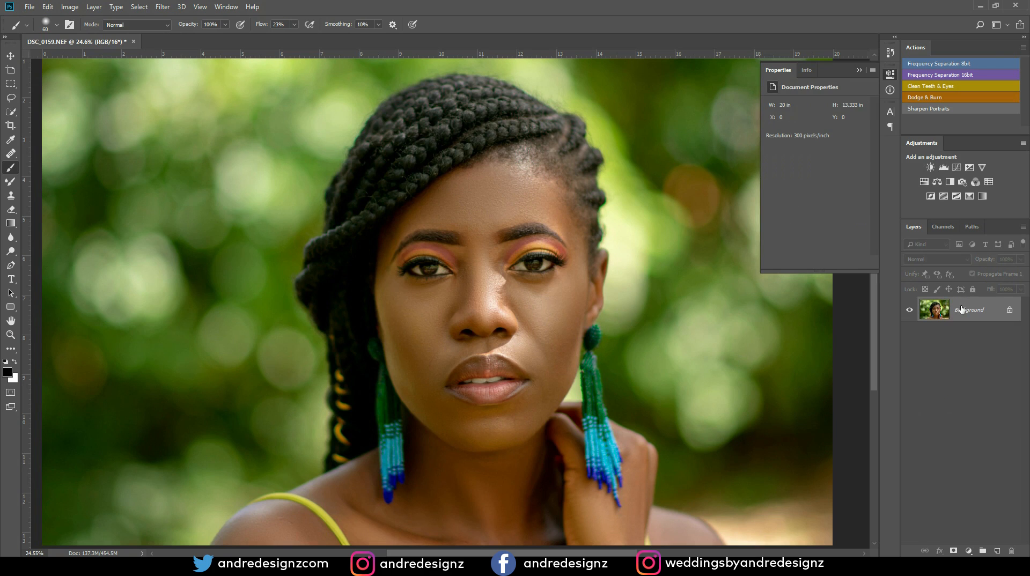
{"action": "left_click", "coordinate": [922, 75]}
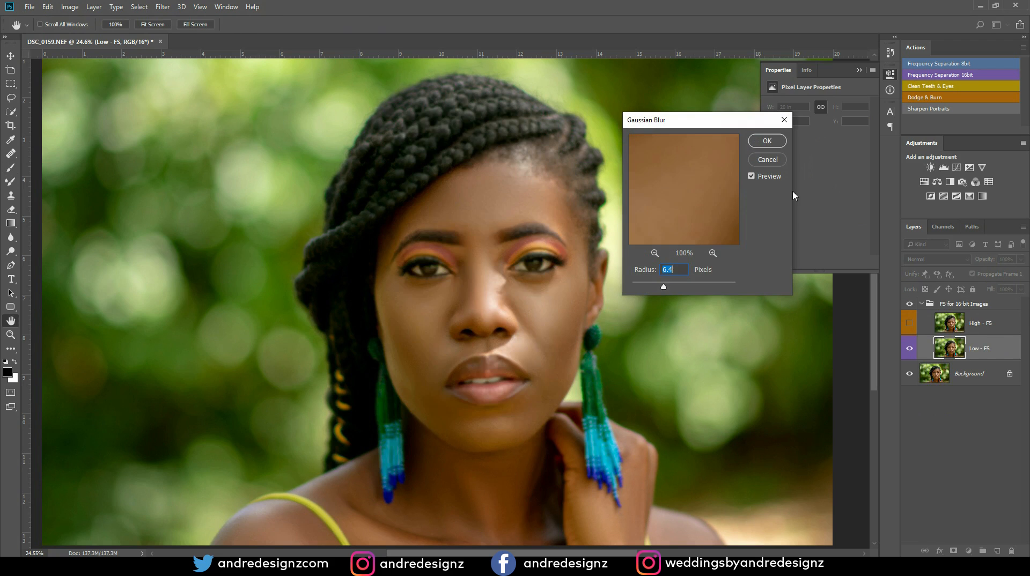
{"action": "left_click", "coordinate": [768, 142]}
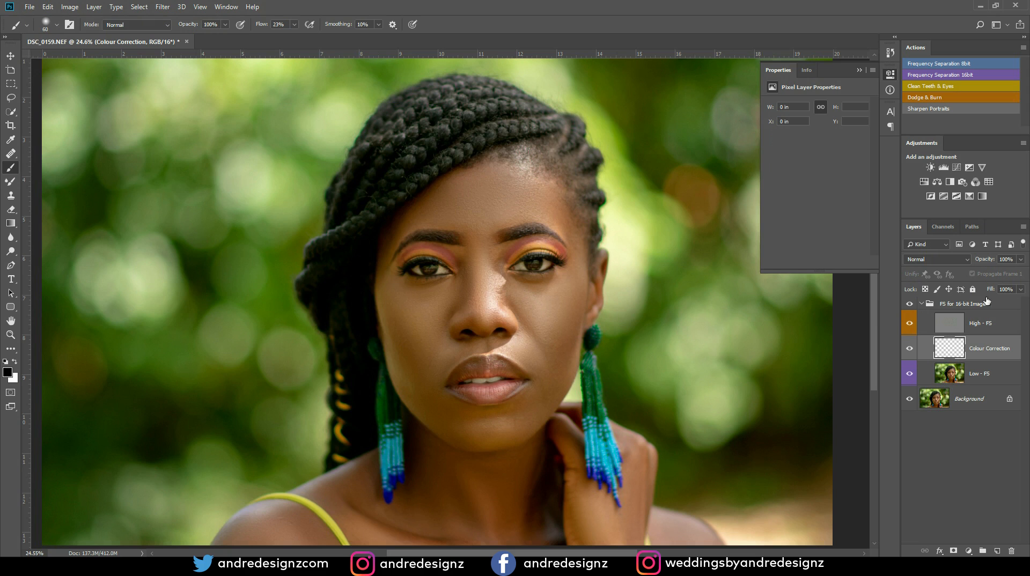
Blend the skin tones on the cheeks and forehead on the Low - FS layer with an enlarged Mixer Brush at 2% wet.
{"action": "left_click", "coordinate": [970, 370]}
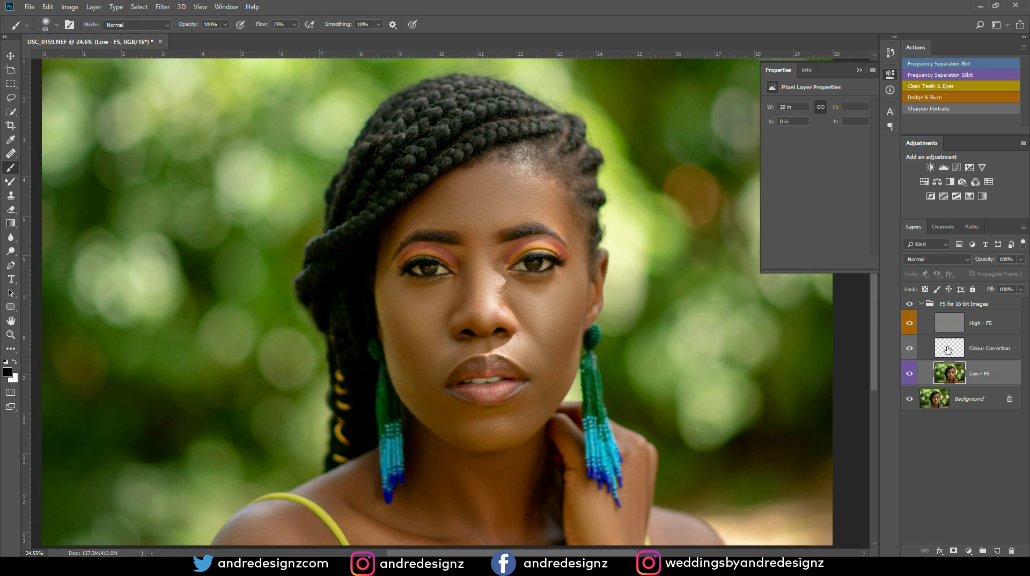
{"action": "key", "text": "shift+b"}
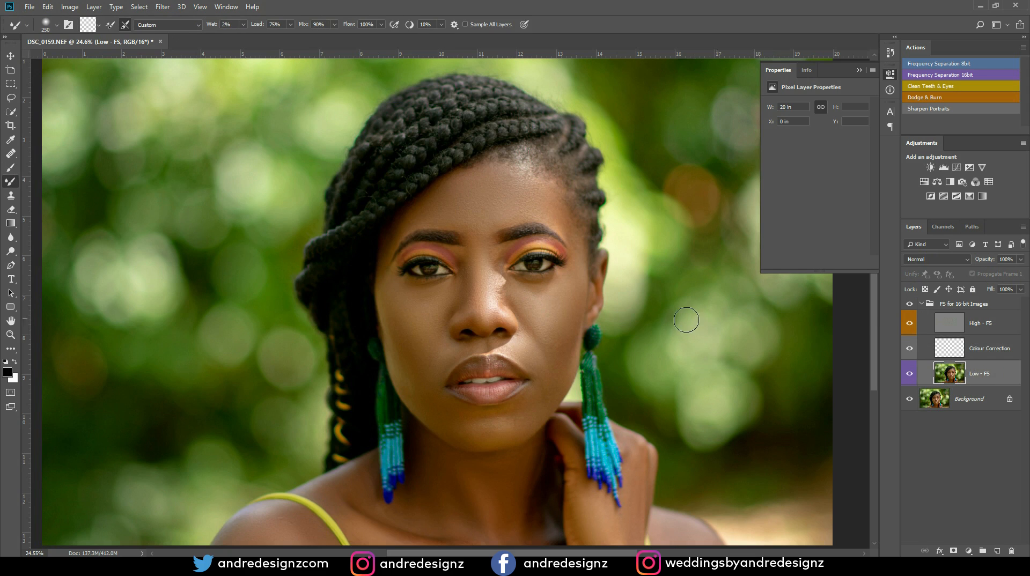
{"action": "key", "text": "bracketright"}
{"action": "mouse_move", "coordinate": [408, 325]}
{"action": "left_mouse_down"}
{"action": "mouse_move", "coordinate": [422, 365]}
{"action": "mouse_move", "coordinate": [442, 314]}
{"action": "mouse_move", "coordinate": [402, 351]}
{"action": "mouse_move", "coordinate": [408, 373]}
{"action": "mouse_move", "coordinate": [400, 362]}
{"action": "mouse_move", "coordinate": [443, 425]}
{"action": "mouse_move", "coordinate": [471, 432]}
{"action": "mouse_move", "coordinate": [461, 420]}
{"action": "mouse_move", "coordinate": [522, 416]}
{"action": "mouse_move", "coordinate": [521, 426]}
{"action": "mouse_move", "coordinate": [538, 326]}
{"action": "left_mouse_up"}
{"action": "mouse_move", "coordinate": [535, 324]}
{"action": "left_mouse_down"}
{"action": "mouse_move", "coordinate": [519, 295]}
{"action": "mouse_move", "coordinate": [553, 350]}
{"action": "mouse_move", "coordinate": [564, 305]}
{"action": "mouse_move", "coordinate": [542, 298]}
{"action": "mouse_move", "coordinate": [574, 301]}
{"action": "mouse_move", "coordinate": [568, 325]}
{"action": "mouse_move", "coordinate": [546, 328]}
{"action": "left_mouse_up"}
{"action": "mouse_move", "coordinate": [501, 216]}
{"action": "left_mouse_down"}
{"action": "mouse_move", "coordinate": [468, 211]}
{"action": "mouse_move", "coordinate": [505, 196]}
{"action": "mouse_move", "coordinate": [559, 218]}
{"action": "left_mouse_up"}
{"action": "mouse_move", "coordinate": [575, 276]}
{"action": "left_mouse_down"}
{"action": "mouse_move", "coordinate": [547, 290]}
{"action": "mouse_move", "coordinate": [543, 336]}
{"action": "left_mouse_up"}
Smooth the nose bridge and chin on the Low - FS layer with the Mixer Brush at size 175.
{"action": "key", "text": "bracketleft"}
{"action": "key", "text": "bracketleft"}
{"action": "key", "text": "bracketleft"}
{"action": "left_click_drag", "start_coordinate": [492, 272], "coordinate": [482, 250]}
{"action": "left_click_drag", "start_coordinate": [455, 423], "coordinate": [499, 434]}
{"action": "left_click_drag", "start_coordinate": [616, 404], "coordinate": [606, 341]}
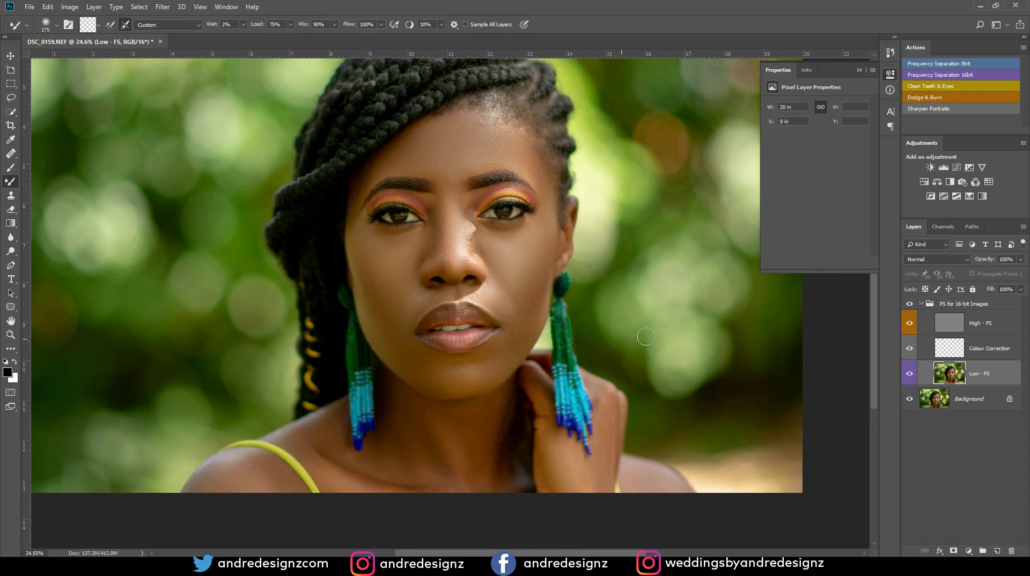
Compare the retouch with the Background layer alone and examine the portrait up close and as a whole.
{"action": "left_click", "coordinate": [909, 402], "text": "alt"}
{"action": "left_click", "coordinate": [910, 402], "text": "alt"}
{"action": "left_click", "coordinate": [910, 402], "text": "alt"}
{"action": "left_click", "coordinate": [910, 403], "text": "alt"}
{"action": "scroll", "coordinate": [440, 178], "scroll_direction": "up", "scroll_amount": 5}
{"action": "scroll", "coordinate": [429, 174], "scroll_direction": "up", "scroll_amount": 3}
{"action": "scroll", "coordinate": [365, 176], "scroll_direction": "down", "scroll_amount": 3}
{"action": "scroll", "coordinate": [367, 177], "scroll_direction": "down", "scroll_amount": 6}
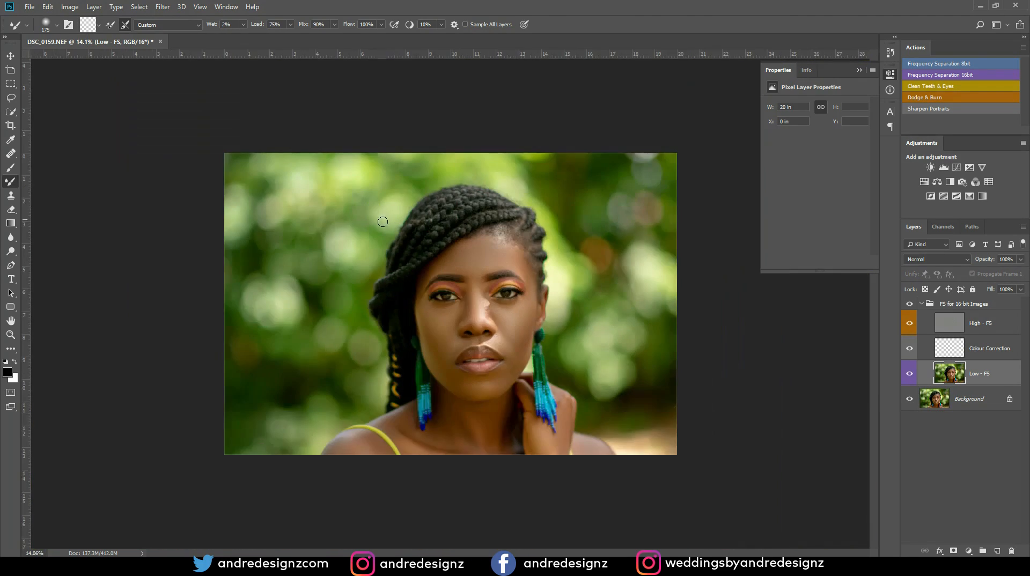
{"action": "scroll", "coordinate": [385, 225], "scroll_direction": "up", "scroll_amount": 1}
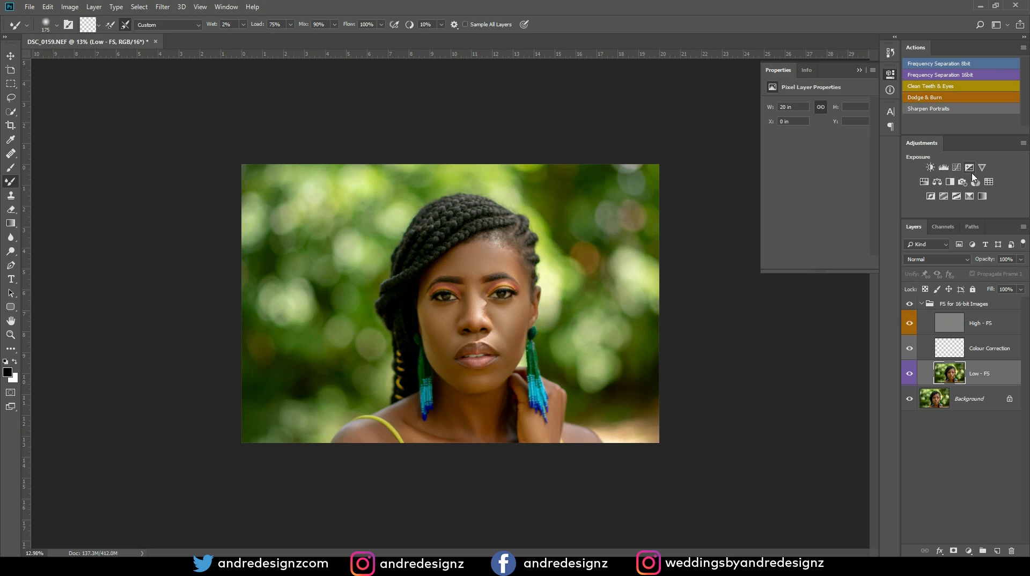
Add a Color Balance layer above Low - FS and set the Shadows yellow-blue value to 5.
{"action": "left_click", "coordinate": [937, 182]}
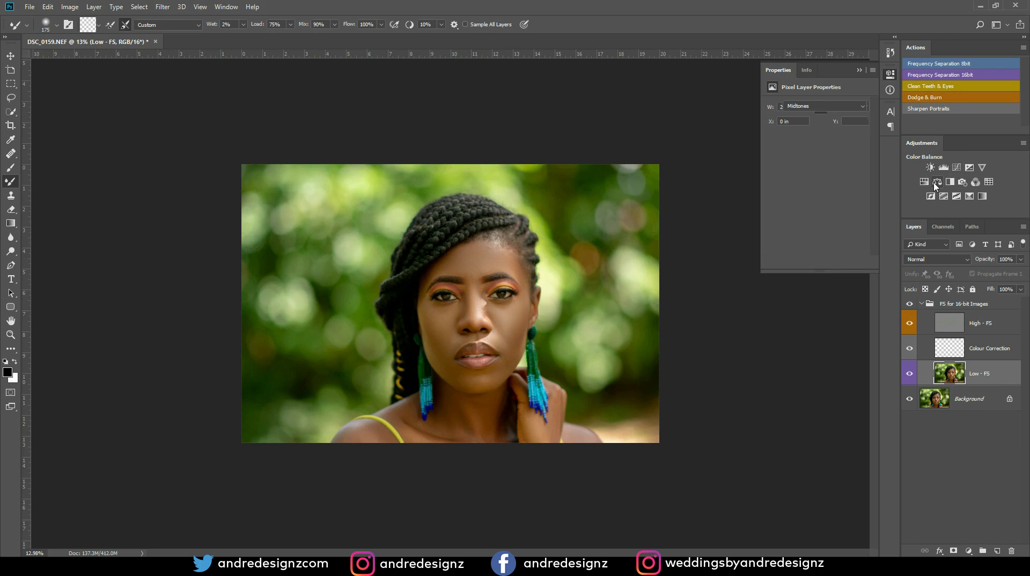
{"action": "left_click", "coordinate": [815, 105]}
{"action": "left_click", "coordinate": [816, 117]}
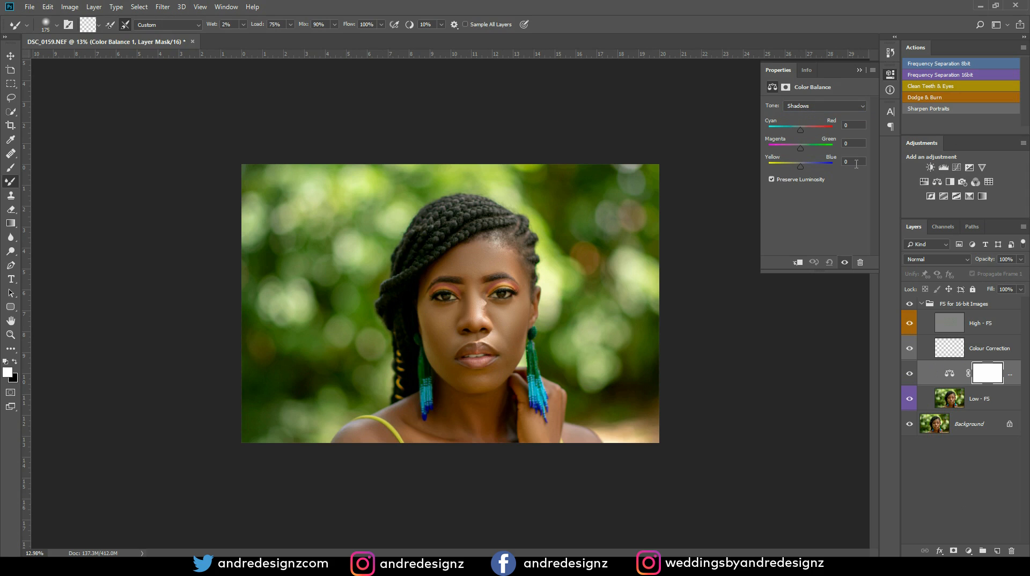
{"action": "type", "text": "5"}
{"action": "left_click", "coordinate": [980, 496]}
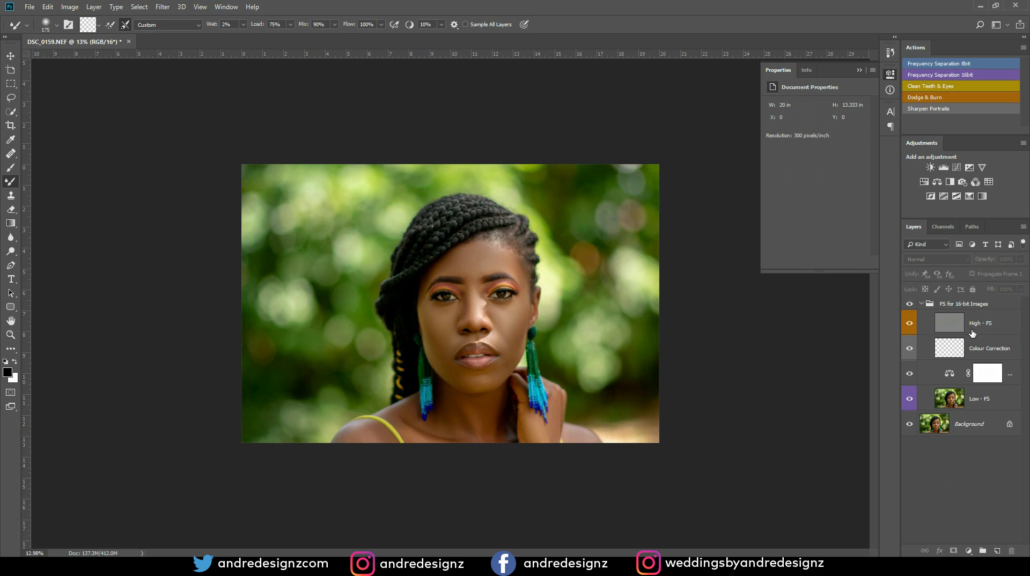
Add a Brightness/Contrast layer above High - FS in the frequency separation group and set its contrast to 10.
{"action": "left_click", "coordinate": [987, 305]}
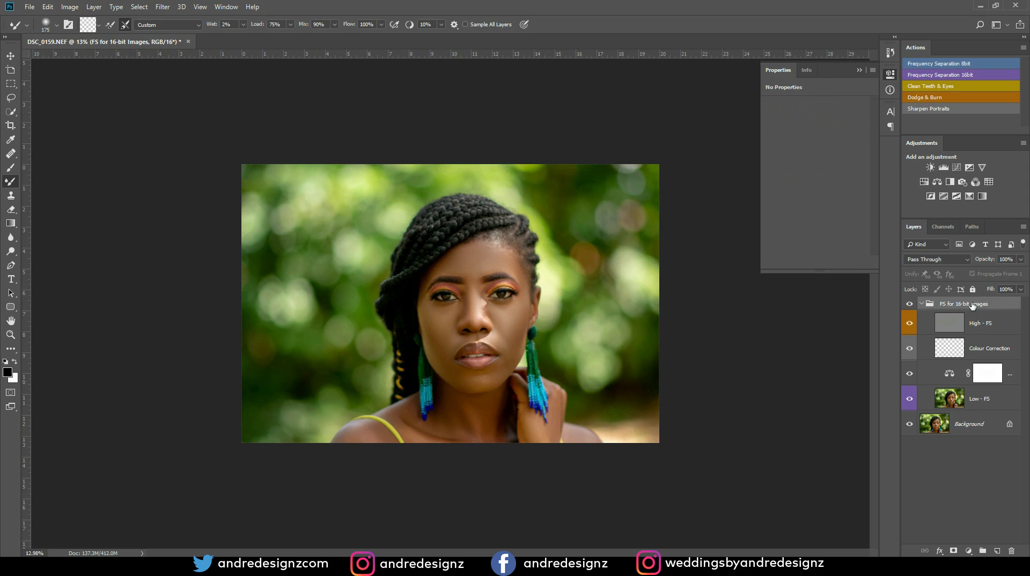
{"action": "left_click", "coordinate": [931, 168]}
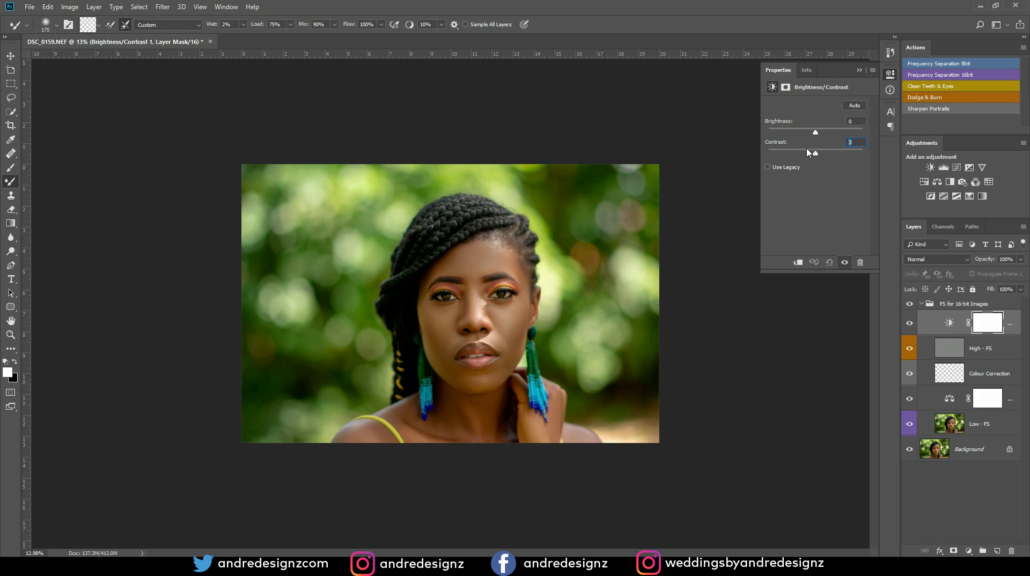
{"action": "type", "text": "10"}
{"action": "left_click", "coordinate": [983, 502]}
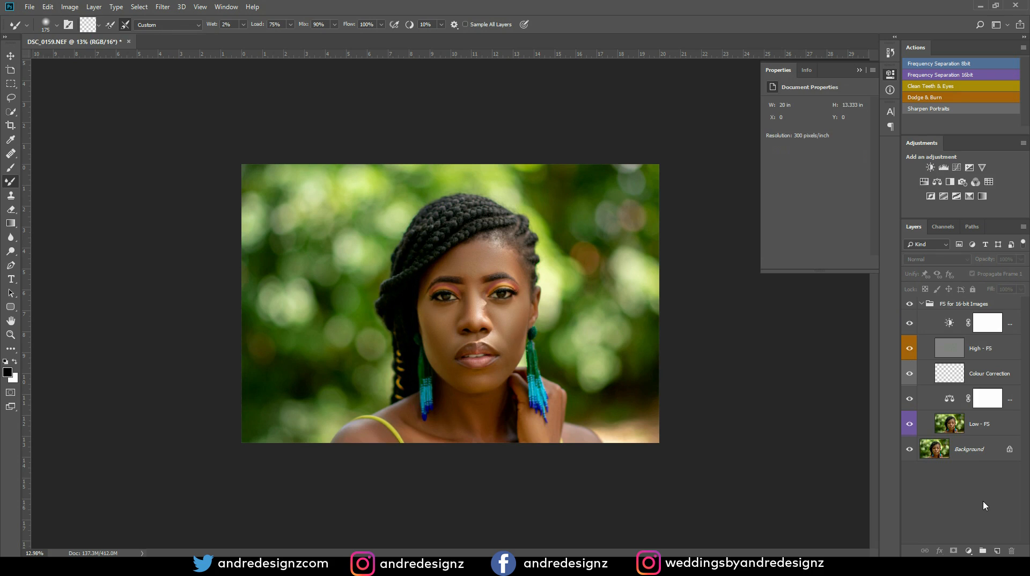
Add a Color Lookup adjustment layer, move it above the FS for 16-bit Images group and set its opacity to 37%.
{"action": "left_click", "coordinate": [989, 183]}
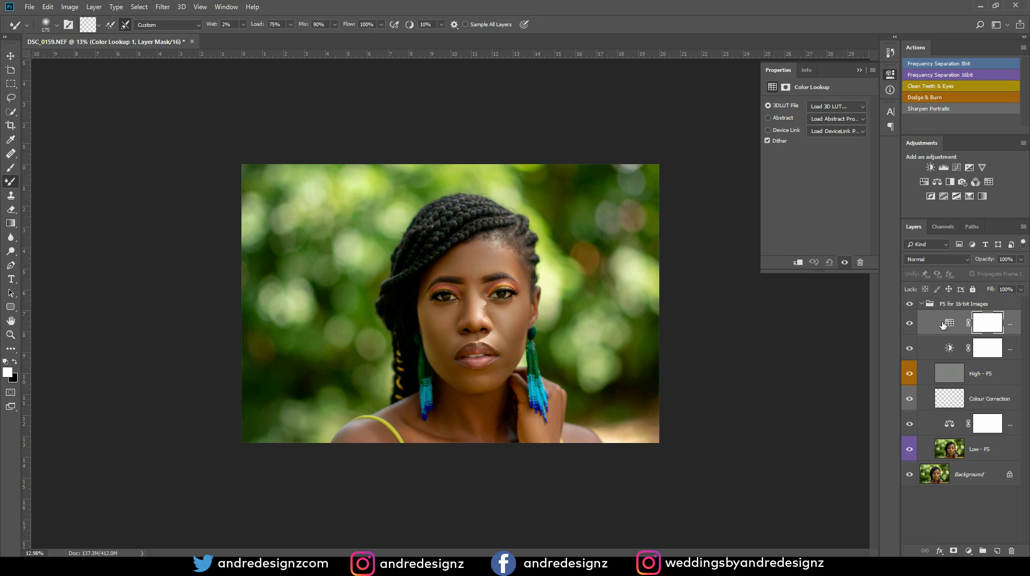
{"action": "left_click_drag", "start_coordinate": [1012, 326], "coordinate": [1003, 300]}
{"action": "left_click_drag", "start_coordinate": [1002, 324], "coordinate": [1003, 323]}
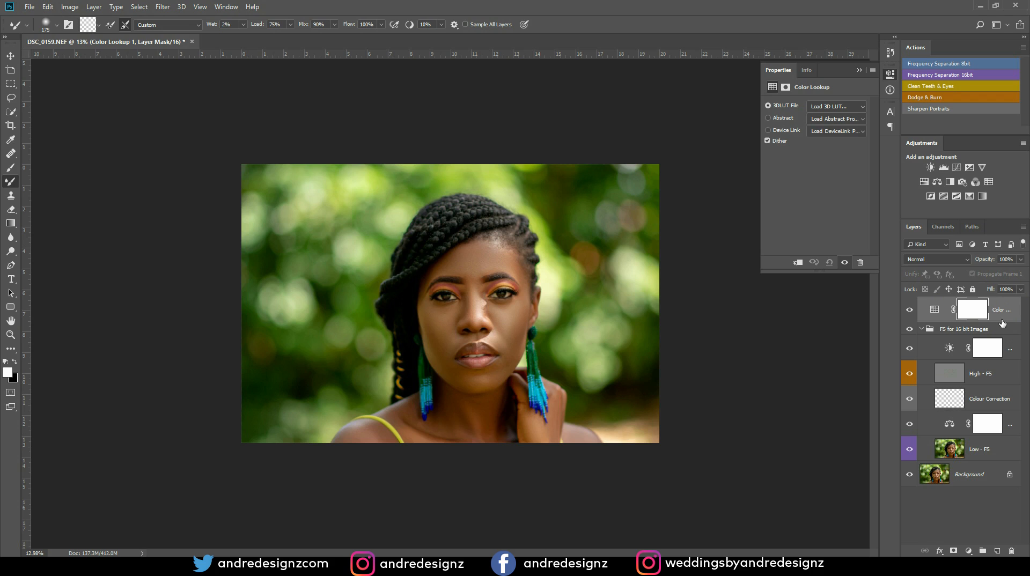
{"action": "left_click", "coordinate": [1006, 259]}
Try the 2Strip.look 3D LUT on the Color Lookup layer and inspect the face.
{"action": "left_click", "coordinate": [829, 110]}
{"action": "left_click", "coordinate": [828, 109]}
{"action": "key", "text": "Down"}
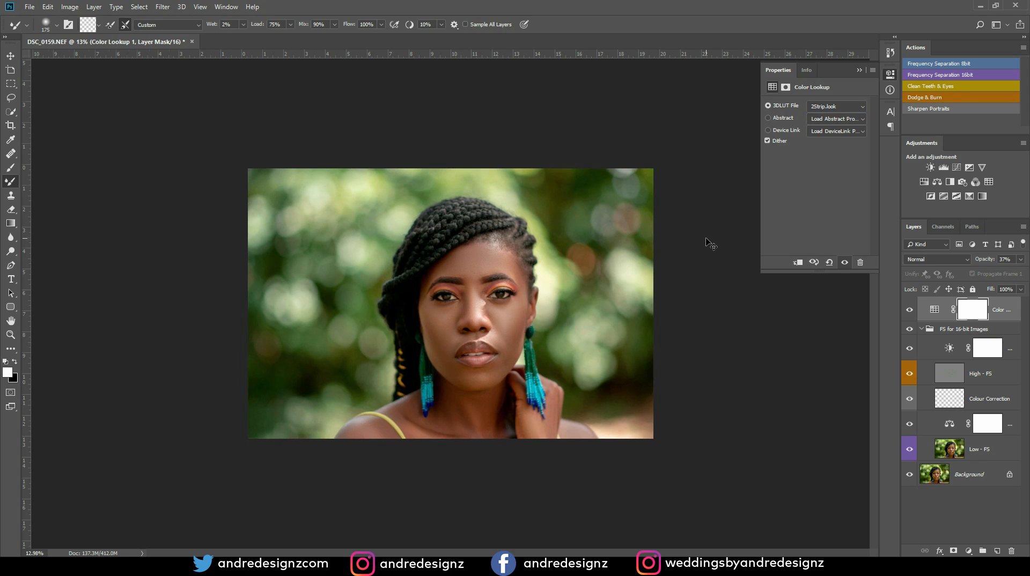
{"action": "key", "text": "ctrl+plus"}
{"action": "key", "text": "ctrl+plus"}
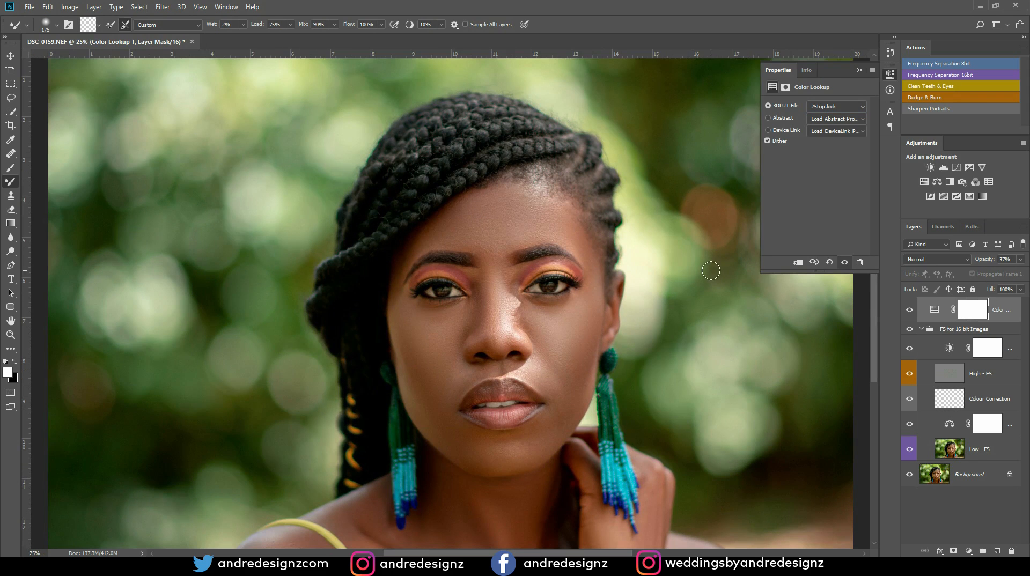
Try the Crisp_Warm.look and Crisp_Winter.look 3D LUTs on the Color Lookup layer.
{"action": "left_click", "coordinate": [840, 107]}
{"action": "left_click", "coordinate": [840, 108]}
{"action": "key", "text": "Down"}
{"action": "key", "text": "Down"}
{"action": "key", "text": "Down"}
{"action": "key", "text": "Down"}
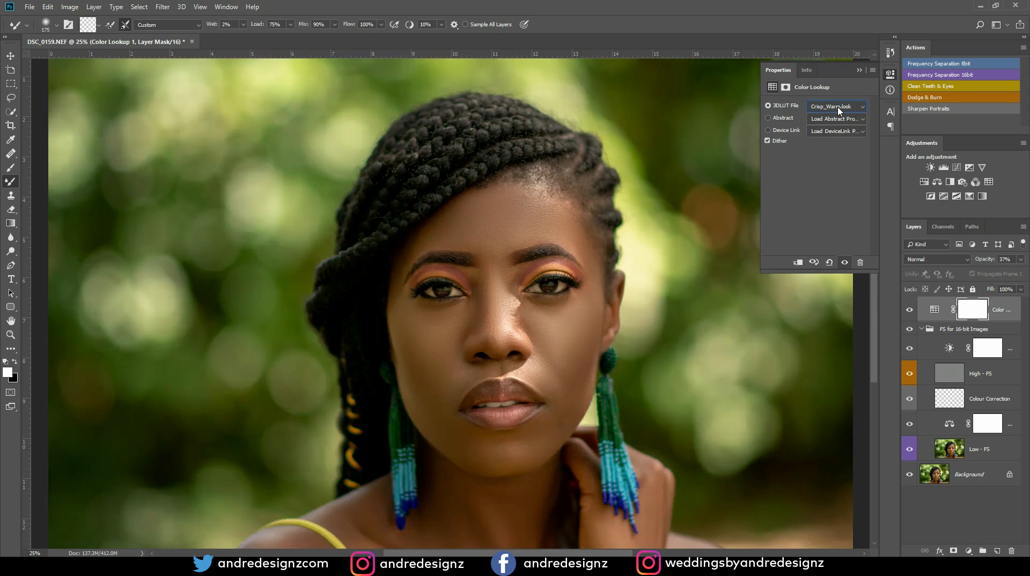
{"action": "key", "text": "ctrl+minus"}
{"action": "key", "text": "Down"}
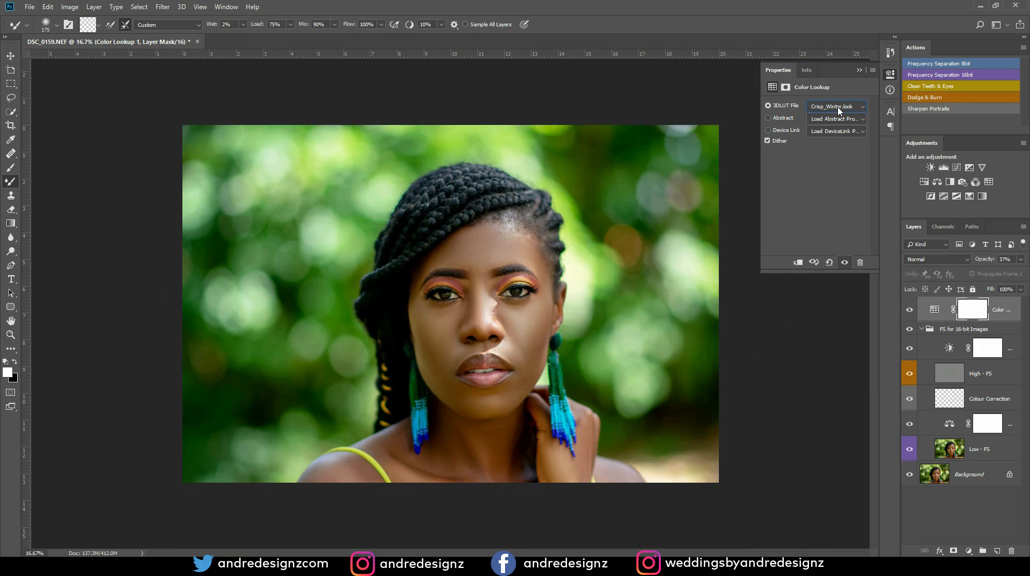
Fit the portrait on screen and switch the Color Lookup layer's 3D LUT to the Fuji ETERNA 250 look.
{"action": "left_click", "coordinate": [225, 6]}
{"action": "mouse_move", "coordinate": [203, 15]}
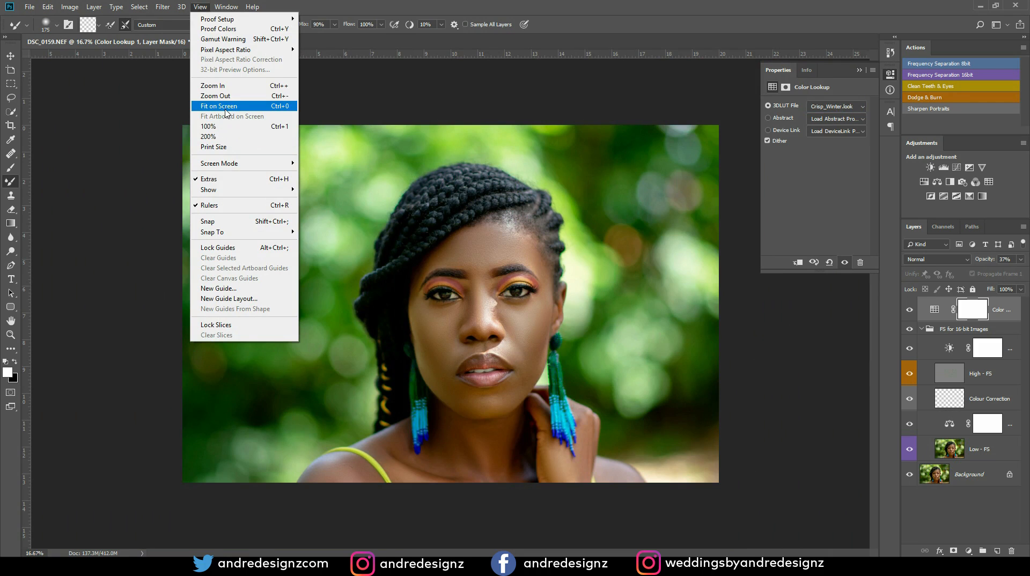
{"action": "left_click", "coordinate": [225, 108]}
{"action": "left_click", "coordinate": [835, 107]}
{"action": "left_click", "coordinate": [835, 106]}
{"action": "key", "text": "Down"}
{"action": "key", "text": "Down"}
{"action": "key", "text": "Down"}
{"action": "key", "text": "Down"}
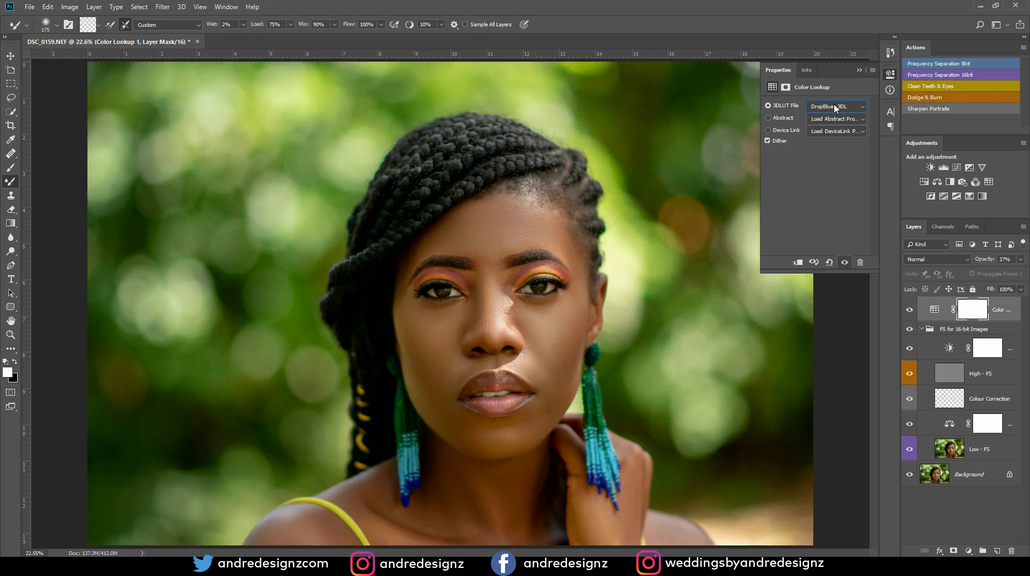
{"action": "key", "text": "Down"}
{"action": "key", "text": "Down"}
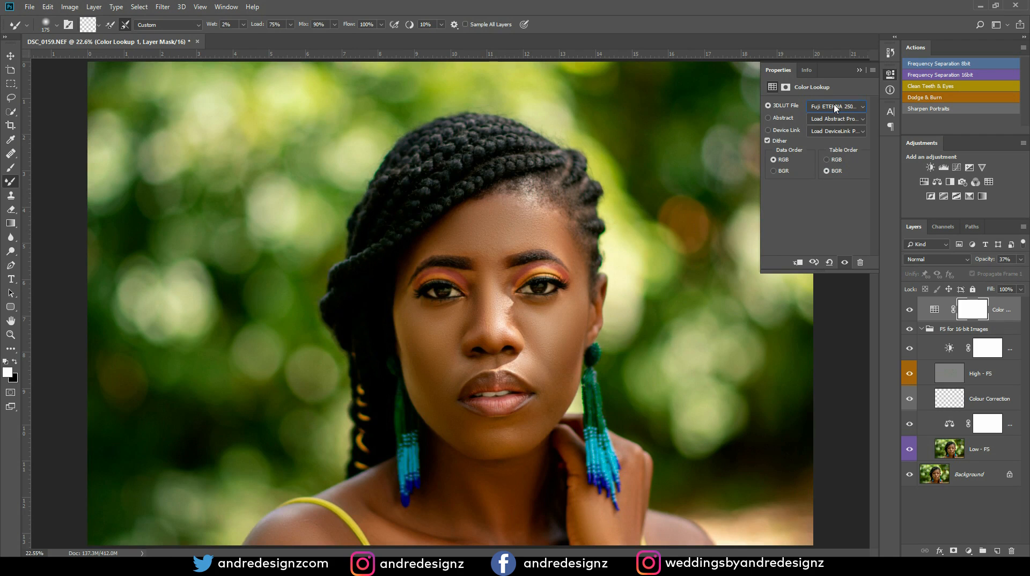
Switch the Color Lookup layer to the next Fuji ETERNA 250 3D LUT and compare the portrait with and without it.
{"action": "key", "text": "Down"}
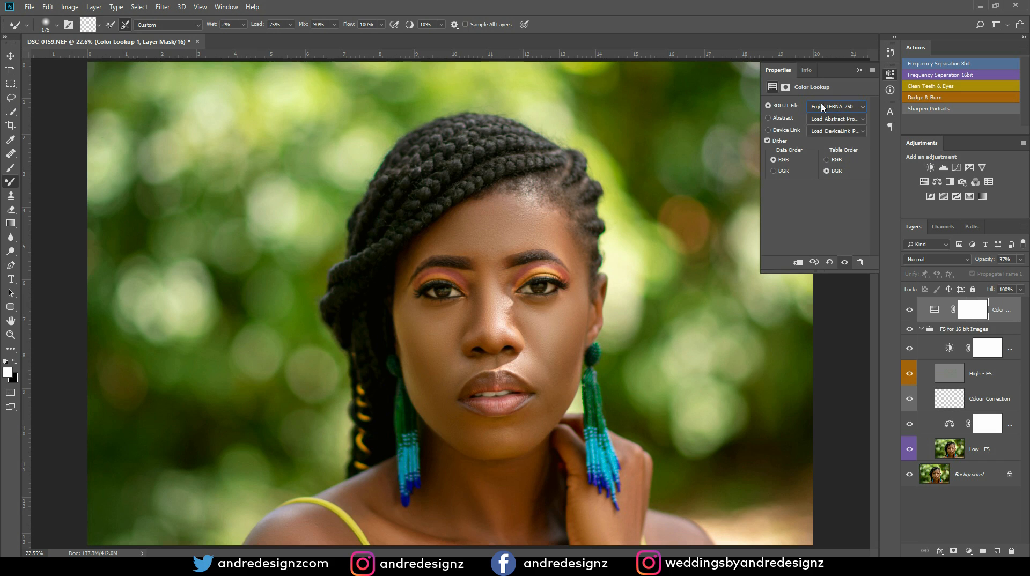
{"action": "left_click", "coordinate": [18, 55]}
{"action": "scroll", "coordinate": [325, 163], "scroll_direction": "down", "scroll_amount": 5}
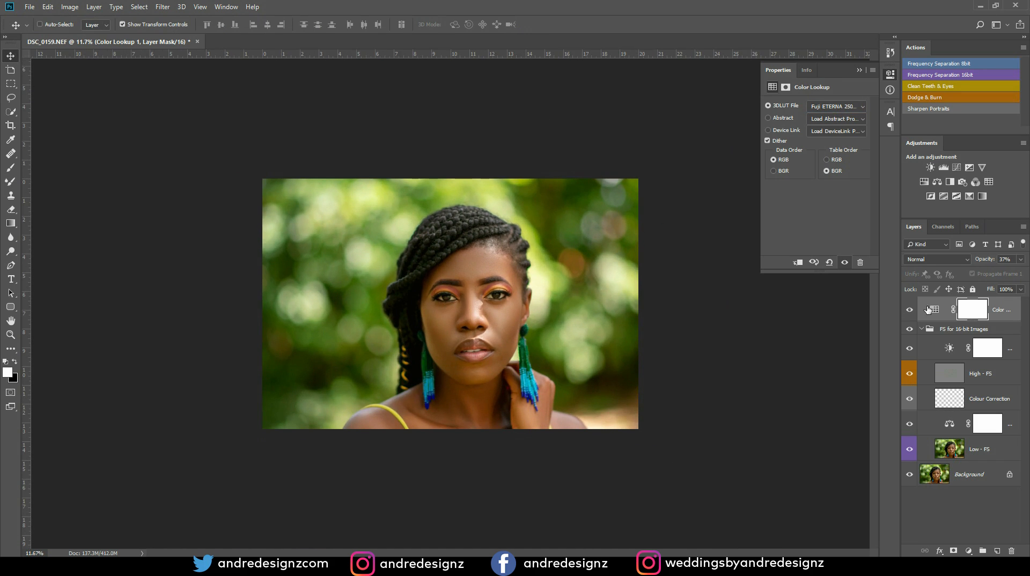
{"action": "left_click", "coordinate": [910, 310]}
{"action": "left_click", "coordinate": [910, 309]}
Stamp all visible layers into a new layer above the Color Lookup layer and duplicate that merged layer.
{"action": "left_click", "coordinate": [1006, 308]}
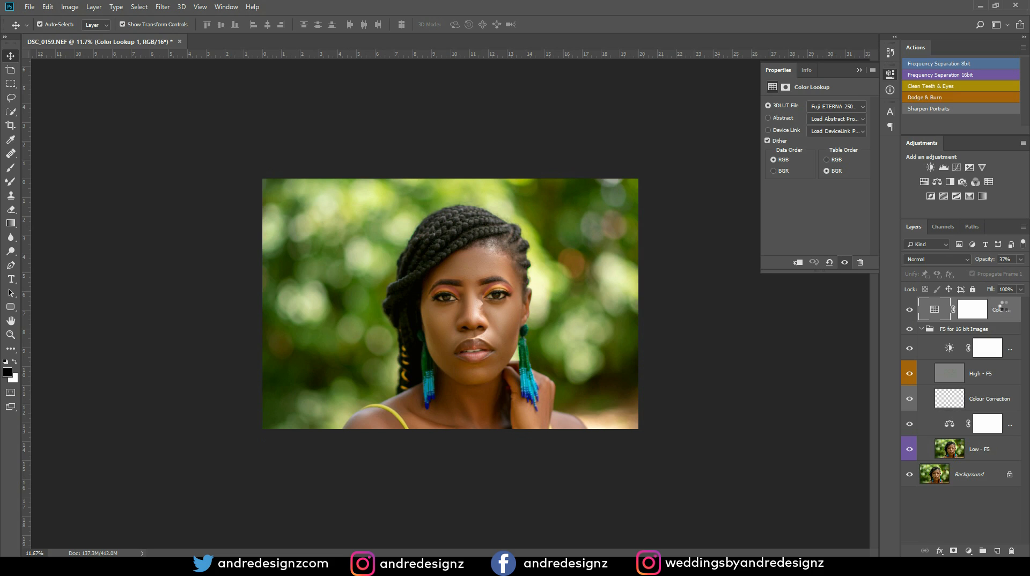
{"action": "key", "text": "ctrl+alt+shift+e"}
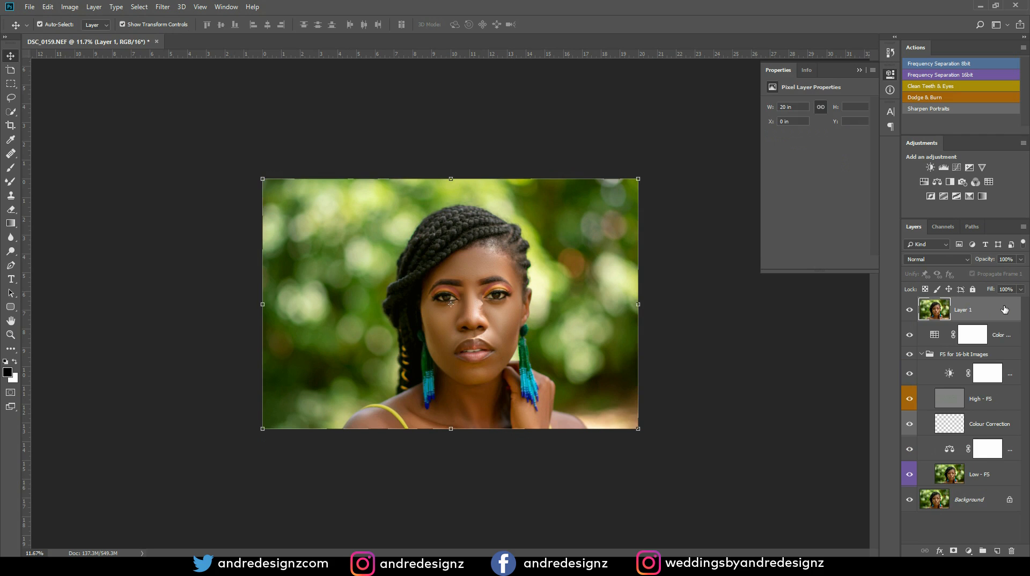
{"action": "key", "text": "ctrl+j"}
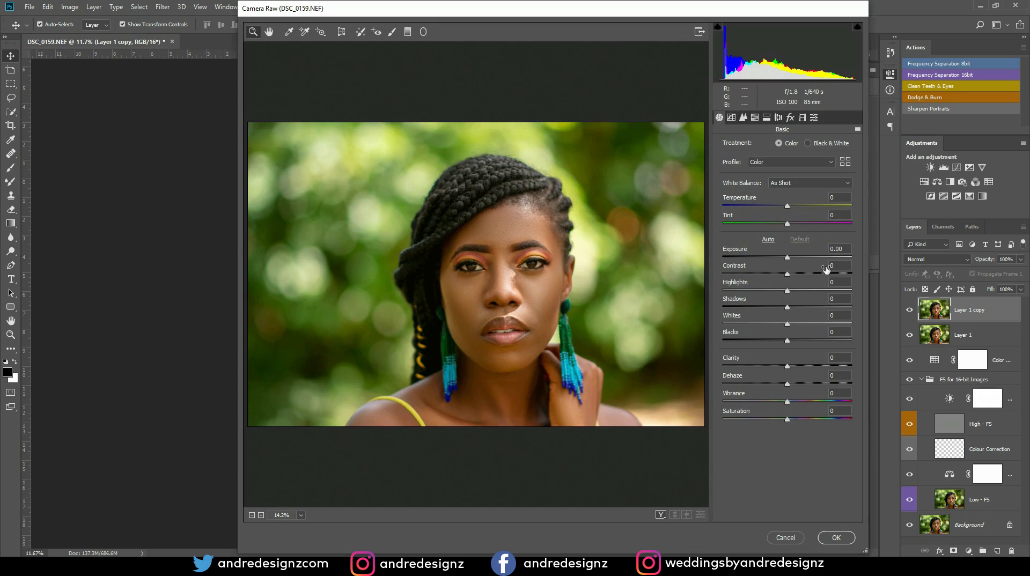
Apply Camera Raw HSL hue adjustments to Layer 1 copy, with Greens at +38 and Yellows at -36.
{"action": "left_click", "coordinate": [766, 241]}
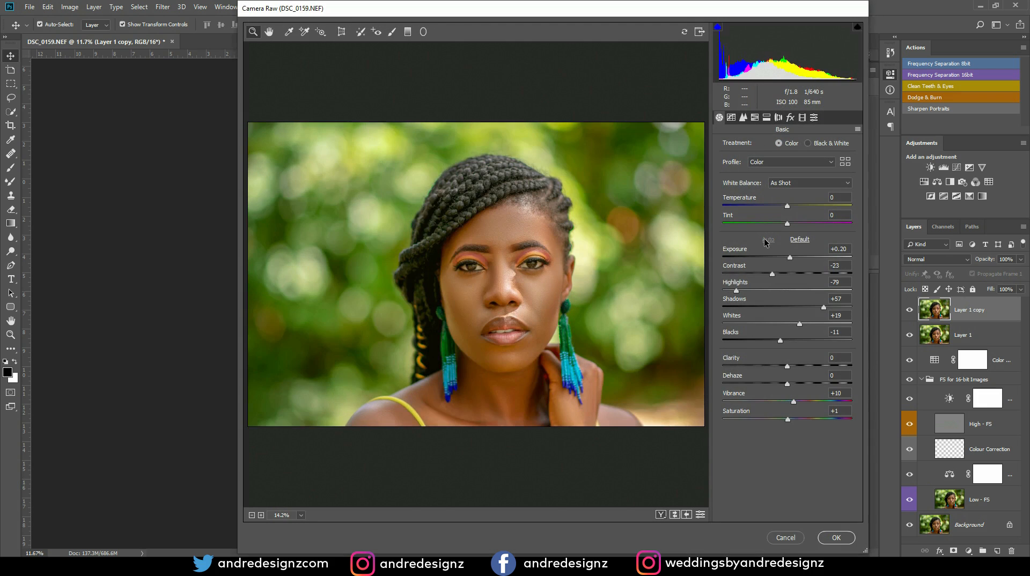
{"action": "left_click", "coordinate": [802, 240]}
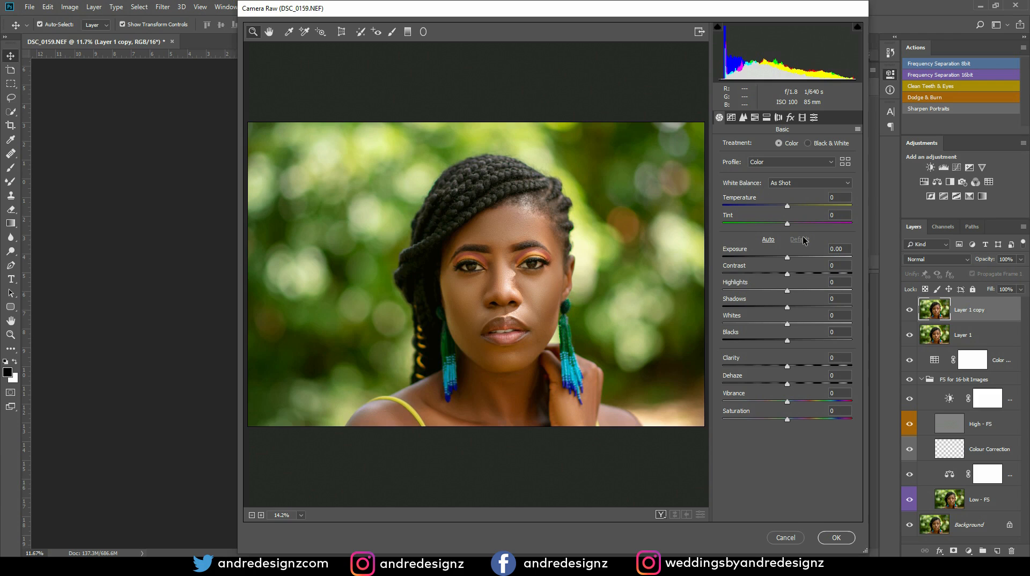
{"action": "left_click", "coordinate": [769, 119]}
{"action": "left_click", "coordinate": [755, 117]}
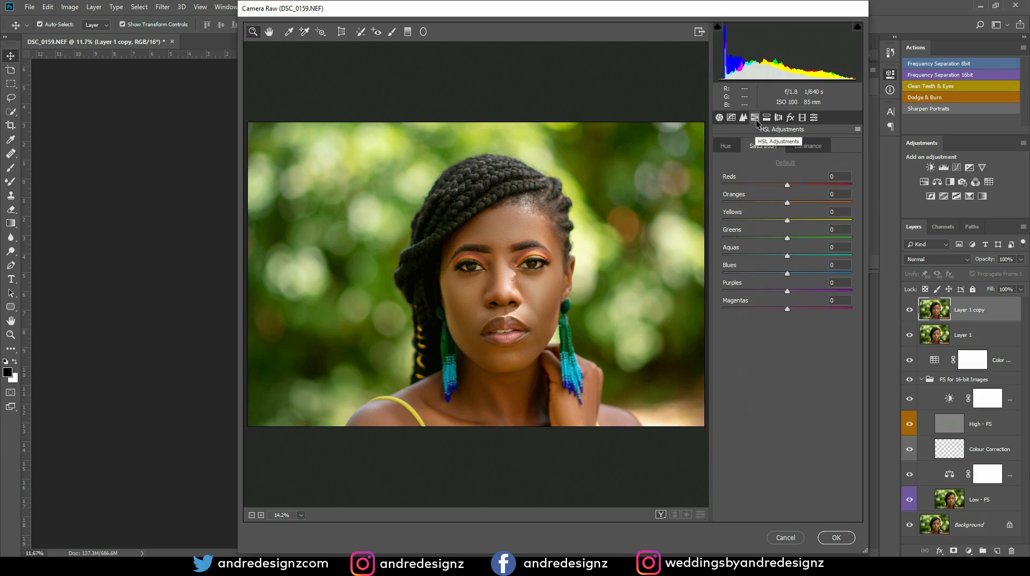
{"action": "left_click", "coordinate": [725, 146]}
{"action": "left_click_drag", "start_coordinate": [787, 238], "coordinate": [821, 240]}
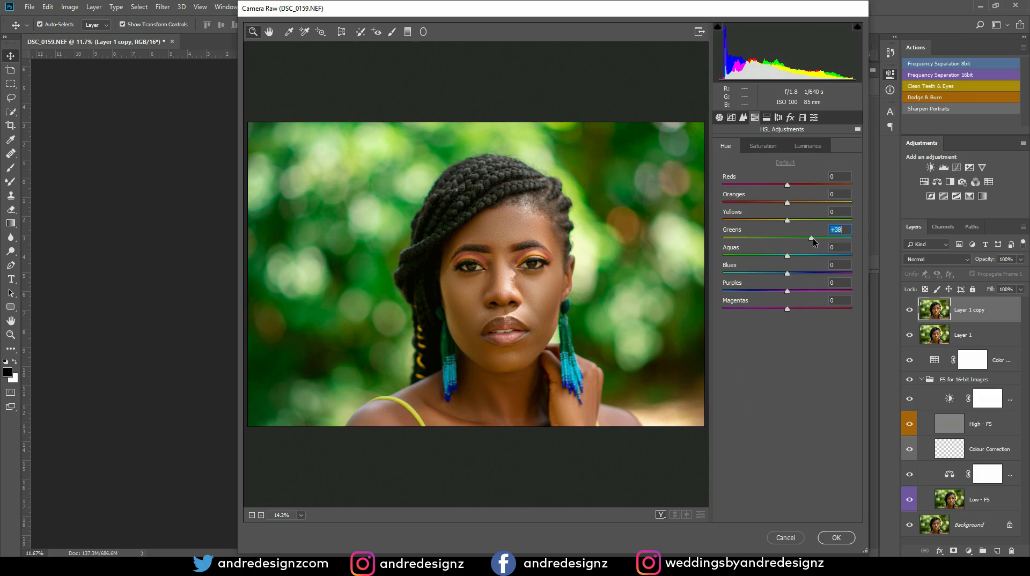
{"action": "left_click_drag", "start_coordinate": [789, 223], "coordinate": [761, 228]}
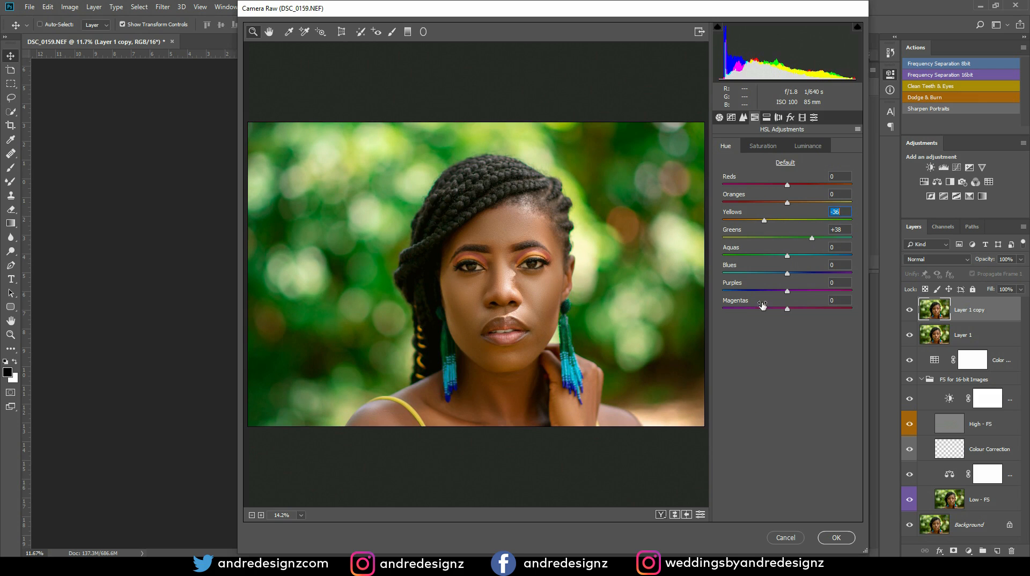
{"action": "left_click", "coordinate": [837, 537]}
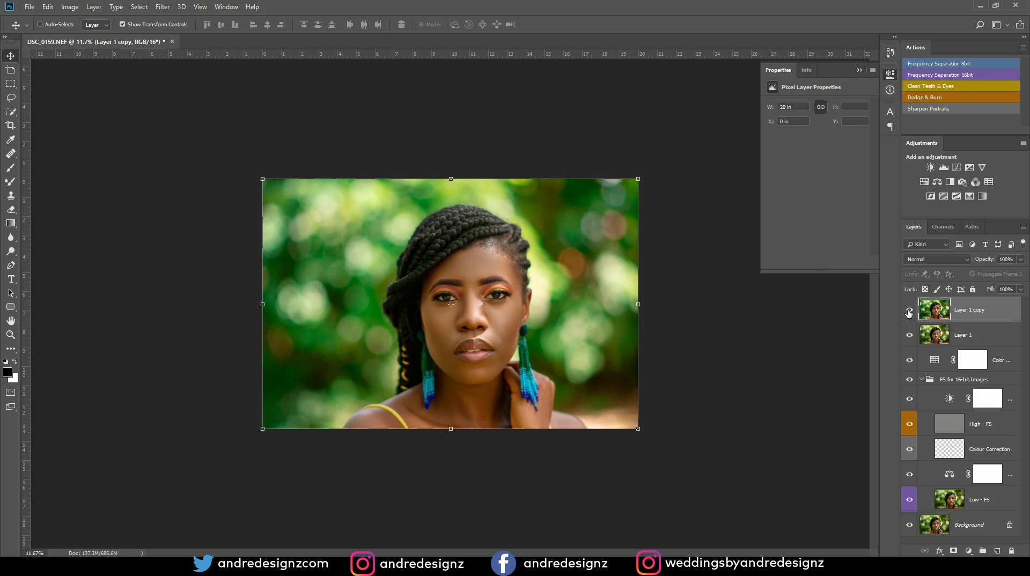
Toggle the visibility of Layer 1 copy to compare the portrait before and after the hue changes.
{"action": "left_click", "coordinate": [909, 311]}
{"action": "left_click", "coordinate": [908, 313]}
{"action": "left_click", "coordinate": [908, 313]}
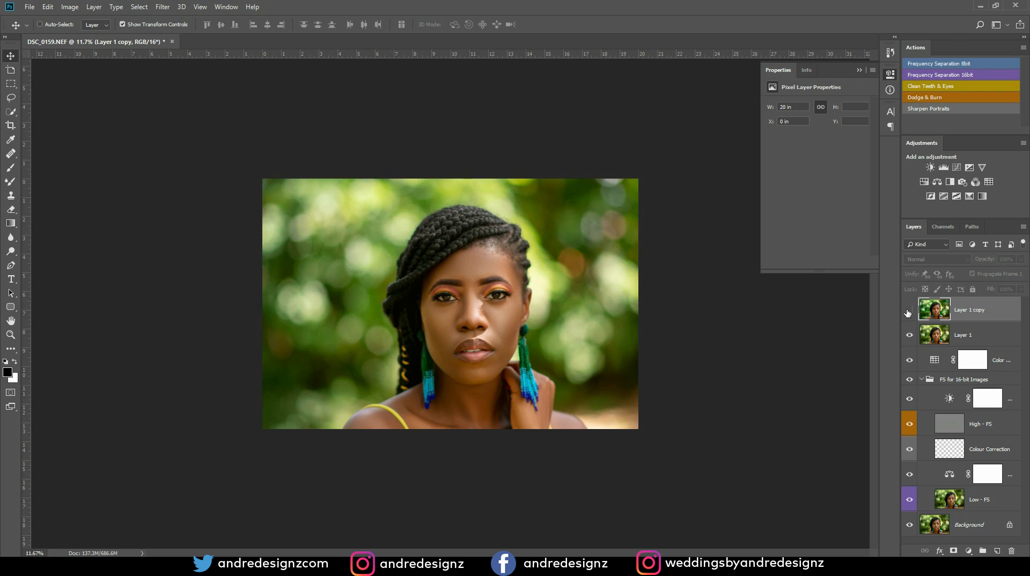
{"action": "left_click", "coordinate": [909, 313]}
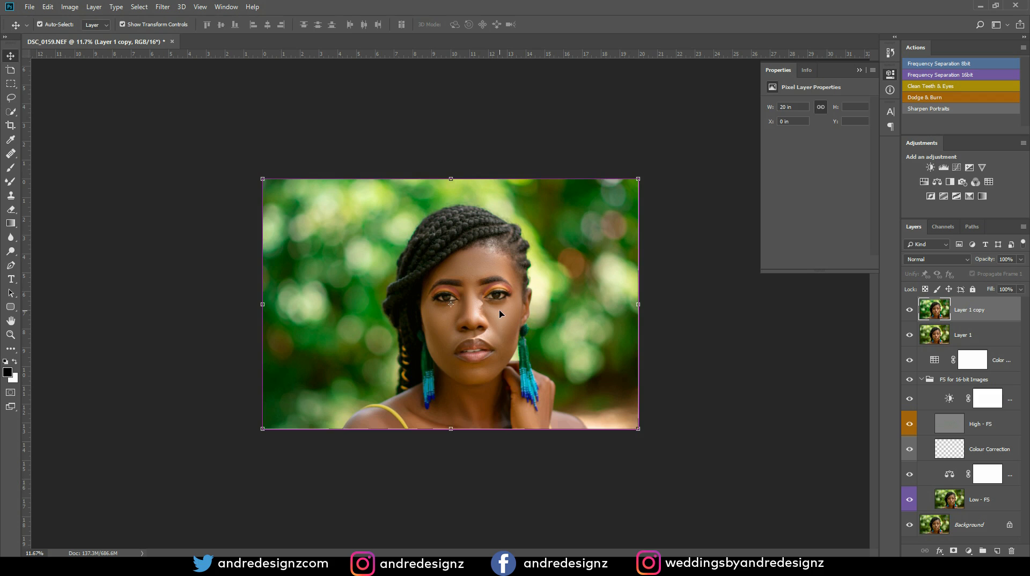
{"action": "key", "text": "ctrl+t"}
{"action": "left_click_drag", "start_coordinate": [262, 179], "coordinate": [212, 150]}
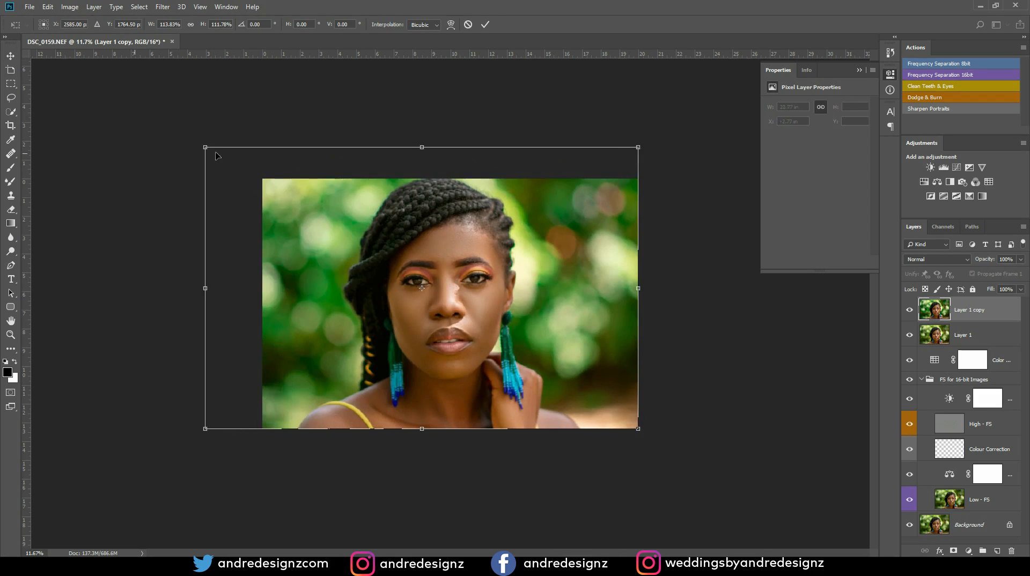
{"action": "key", "text": "Escape"}
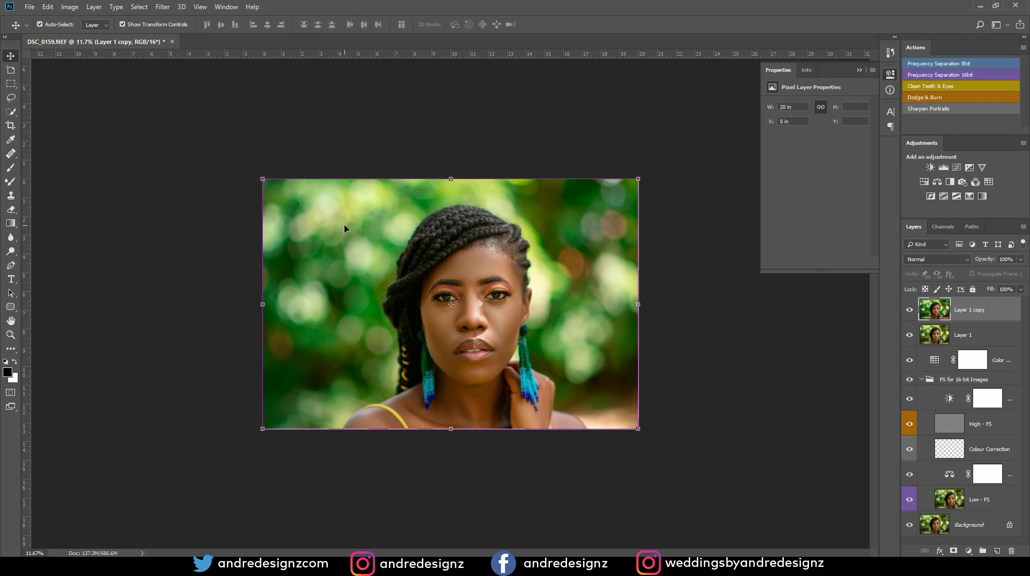
Scale Layer 1 copy proportionally to about 108% and shift it left to reframe the woman.
{"action": "key", "text": "ctrl+t"}
{"action": "left_click_drag", "start_coordinate": [262, 179], "coordinate": [229, 164]}
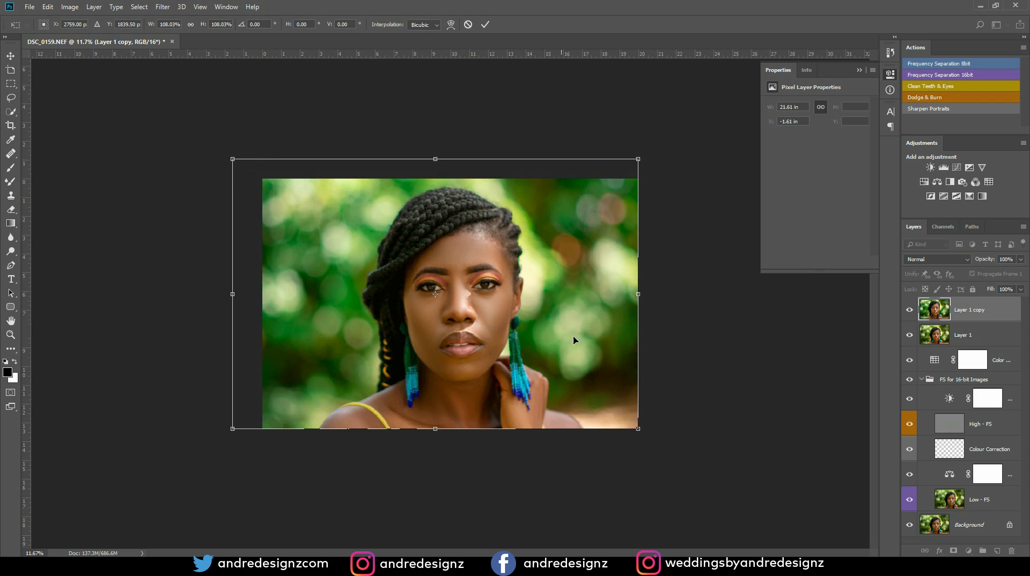
{"action": "left_click_drag", "start_coordinate": [579, 360], "coordinate": [558, 364]}
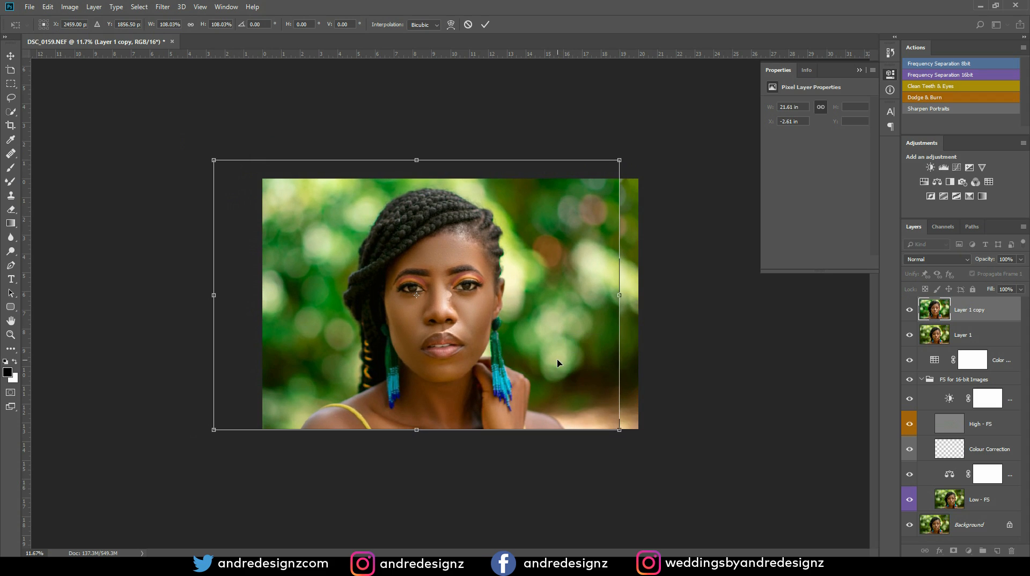
{"action": "key", "text": "Return"}
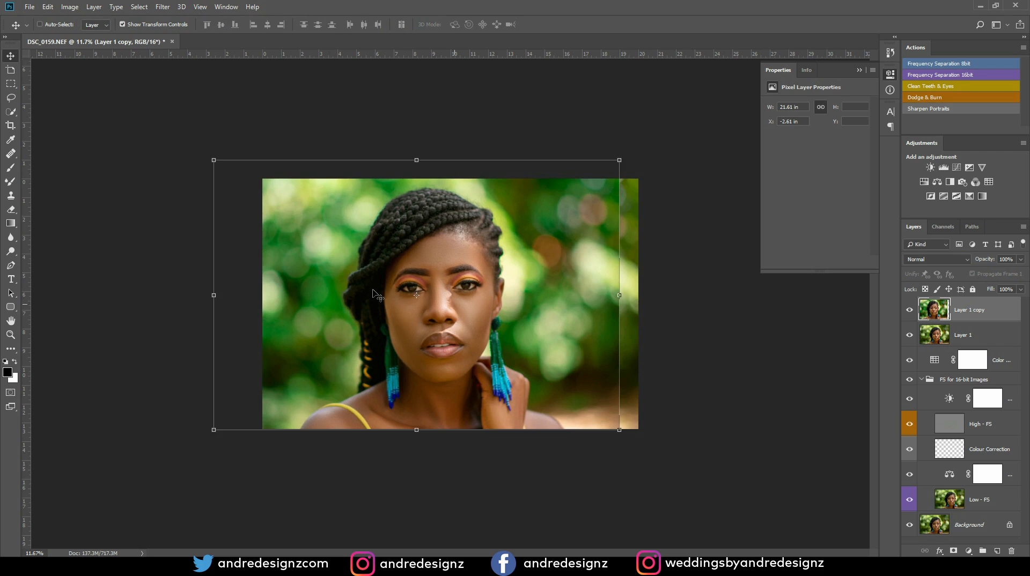
Select the strip along the image's right edge with the Rectangular Marquee and stretch it to 300% width to cover the gap.
{"action": "left_click", "coordinate": [11, 84]}
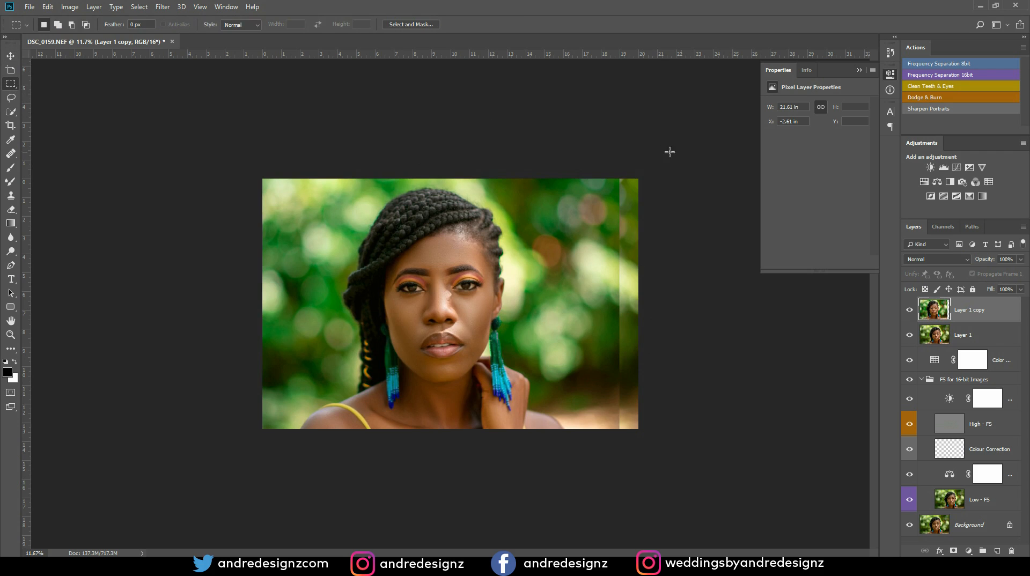
{"action": "left_click_drag", "start_coordinate": [605, 159], "coordinate": [658, 472]}
{"action": "right_click", "coordinate": [627, 324]}
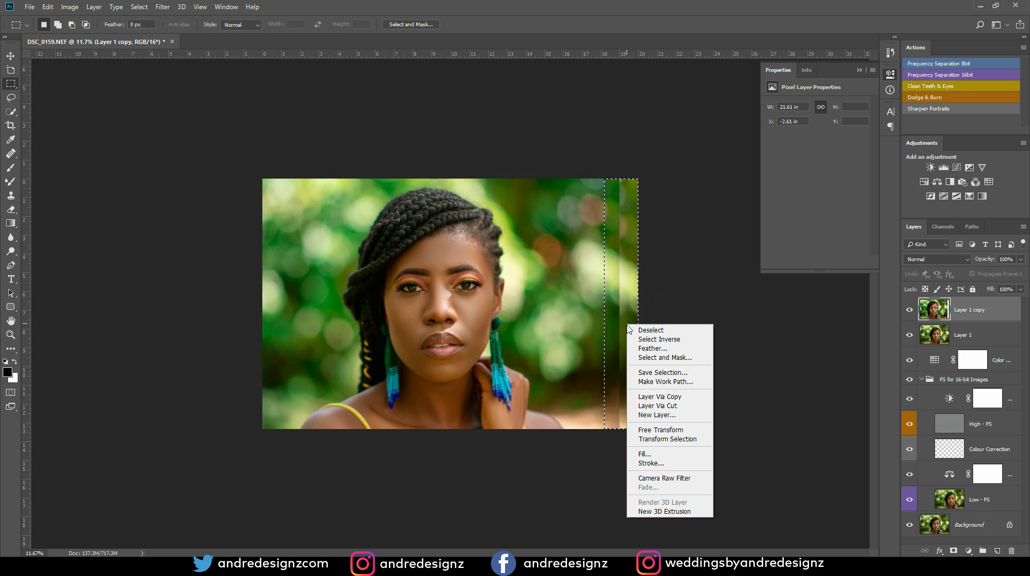
{"action": "left_click", "coordinate": [611, 247]}
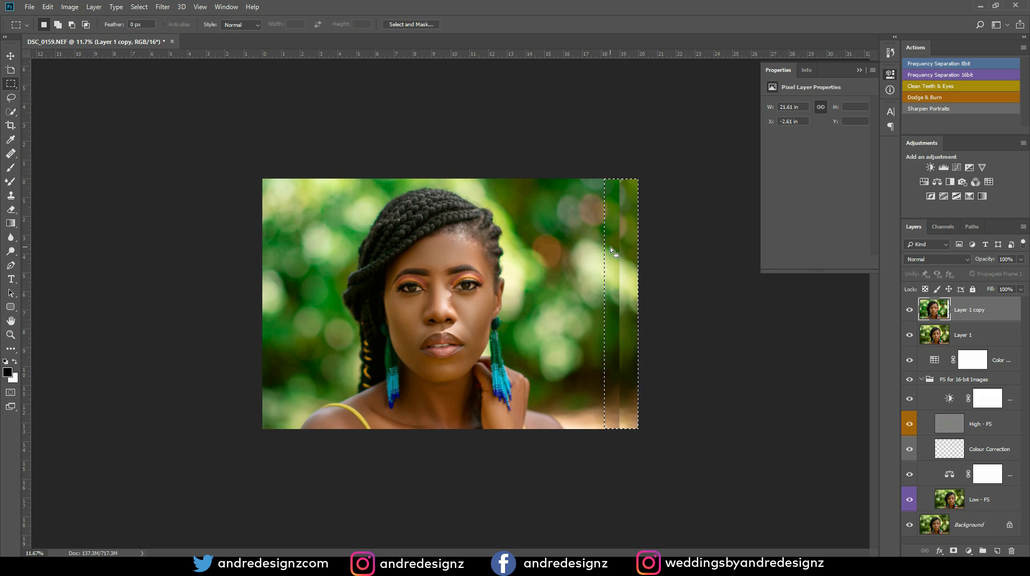
{"action": "key", "text": "ctrl+t"}
{"action": "right_click", "coordinate": [624, 251]}
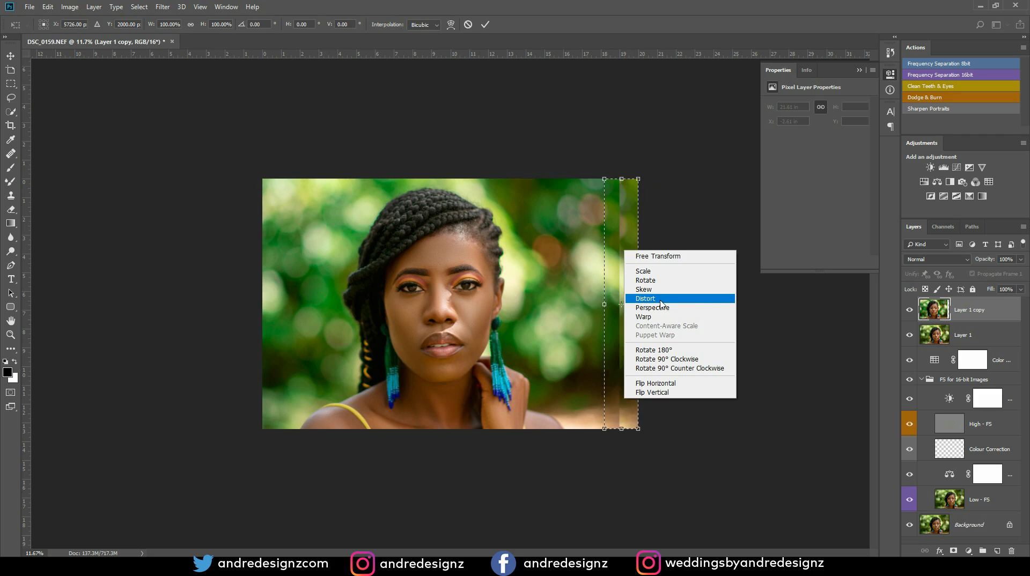
{"action": "left_click", "coordinate": [641, 300]}
{"action": "left_click_drag", "start_coordinate": [638, 304], "coordinate": [709, 306]}
{"action": "key", "text": "Return"}
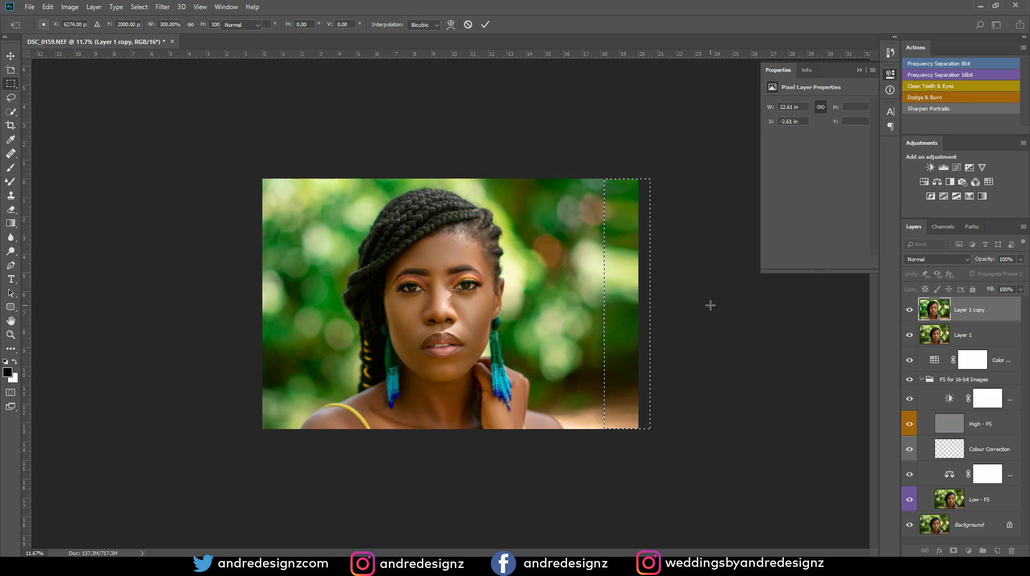
{"action": "key", "text": "ctrl+d"}
{"action": "scroll", "coordinate": [697, 326], "scroll_direction": "down", "scroll_amount": 3}
{"action": "scroll", "coordinate": [648, 321], "scroll_direction": "up", "scroll_amount": 3}
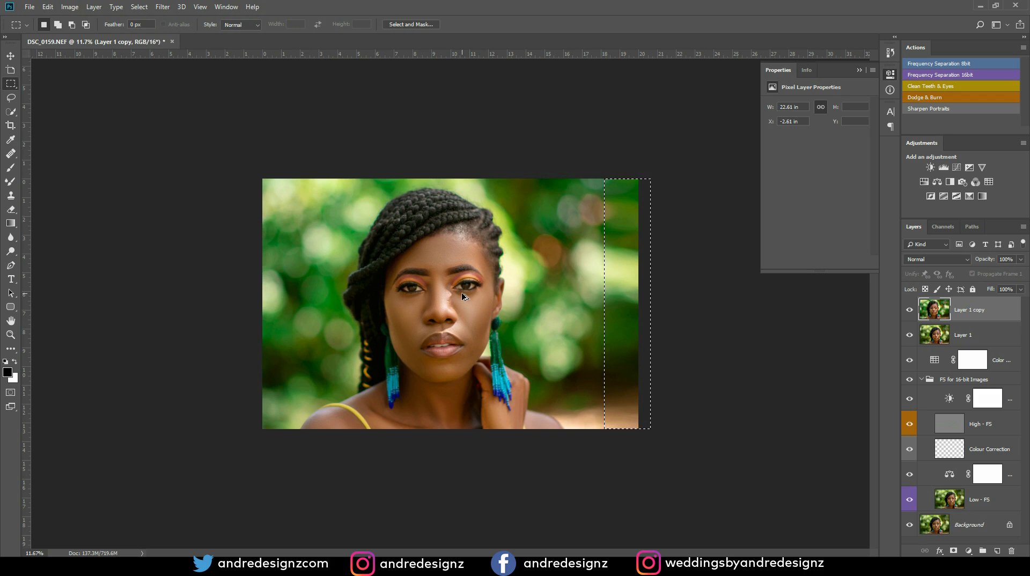
Select a strip about 1.74 in wide along the image's left edge and copy it to a new layer.
{"action": "left_click_drag", "start_coordinate": [244, 161], "coordinate": [287, 456]}
{"action": "left_click", "coordinate": [180, 221]}
{"action": "left_click_drag", "start_coordinate": [192, 164], "coordinate": [295, 464]}
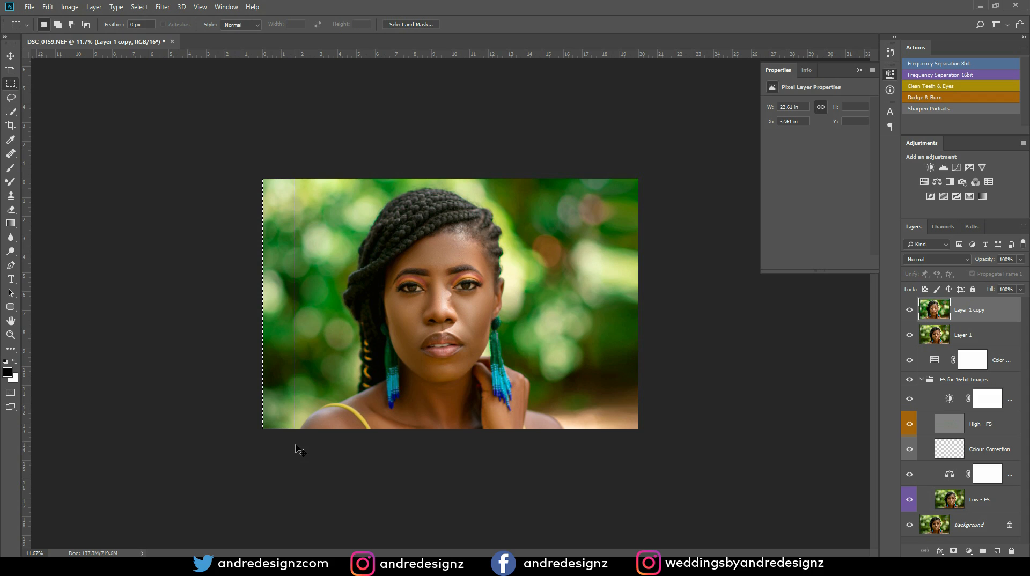
{"action": "key", "text": "ctrl+j"}
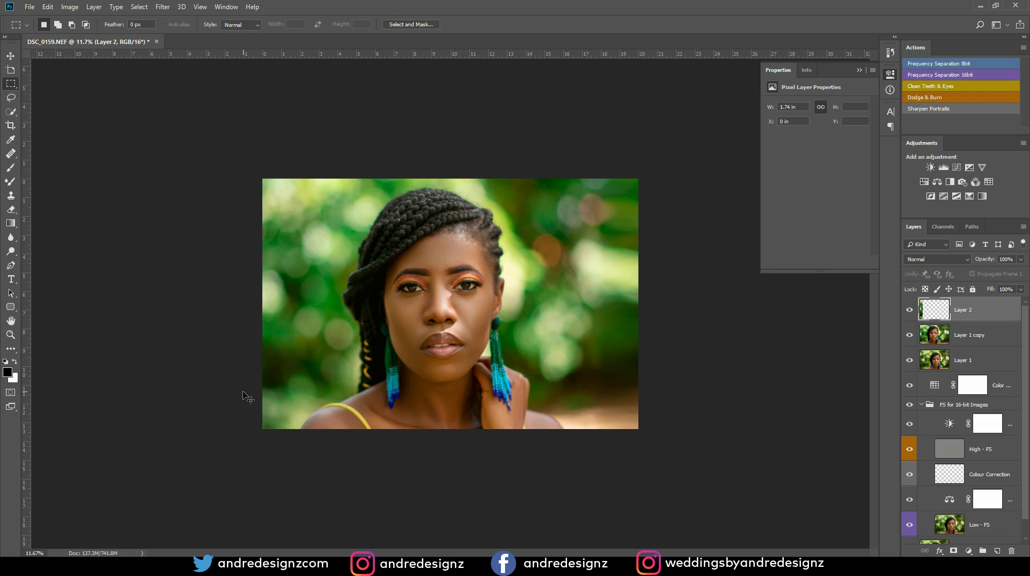
Flip the copied background strip horizontally and move it to the image's right edge.
{"action": "key", "text": "ctrl+t"}
{"action": "right_click", "coordinate": [279, 347]}
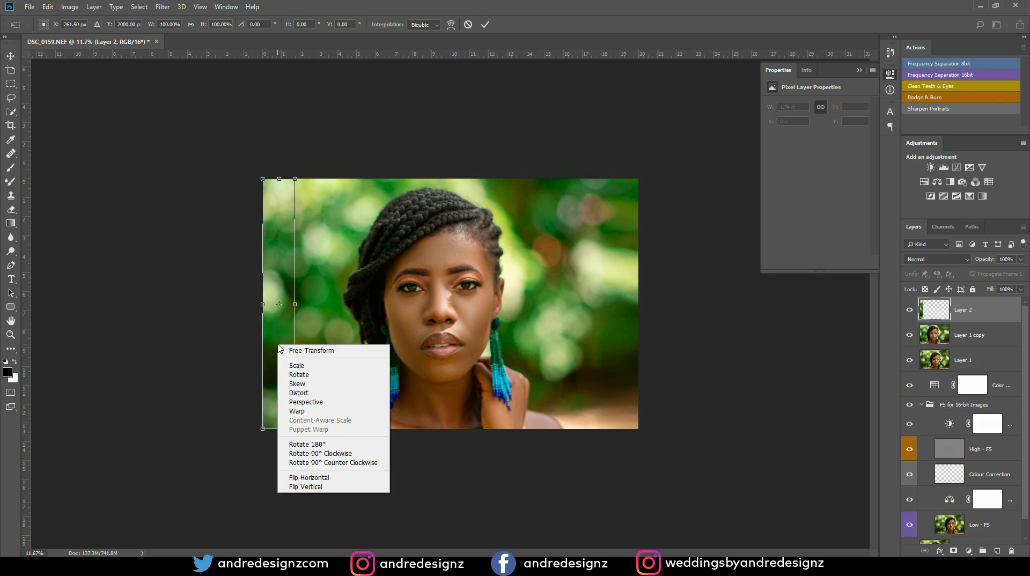
{"action": "left_click", "coordinate": [312, 477]}
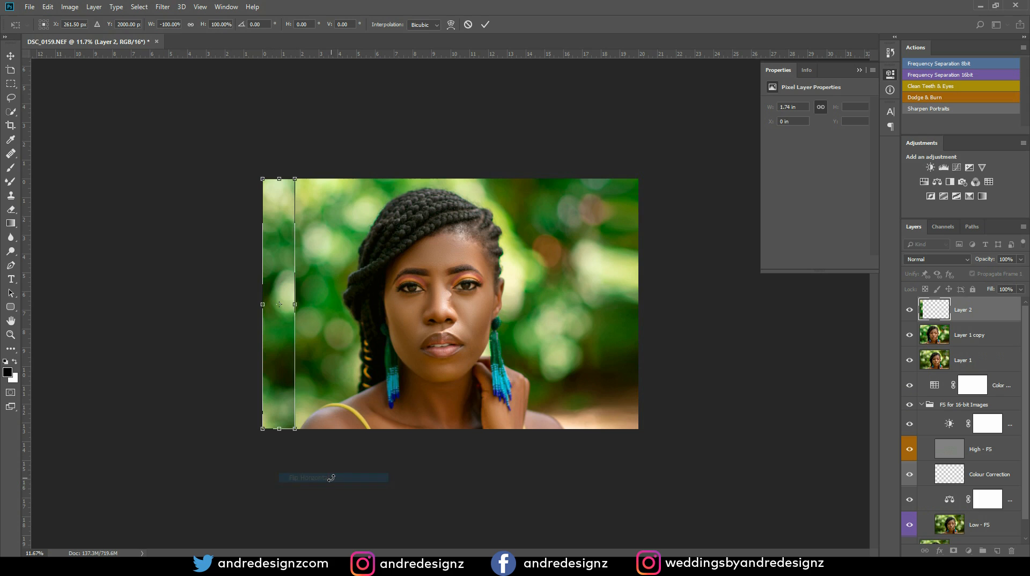
{"action": "left_click_drag", "start_coordinate": [291, 370], "coordinate": [628, 367]}
{"action": "key", "text": "Return"}
{"action": "key", "text": "m"}
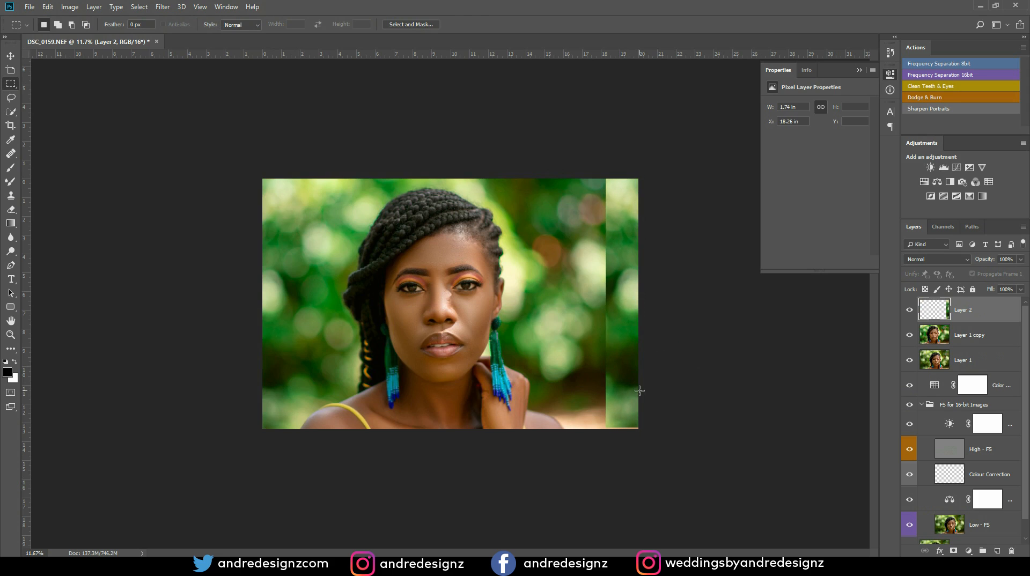
{"action": "key", "text": "v"}
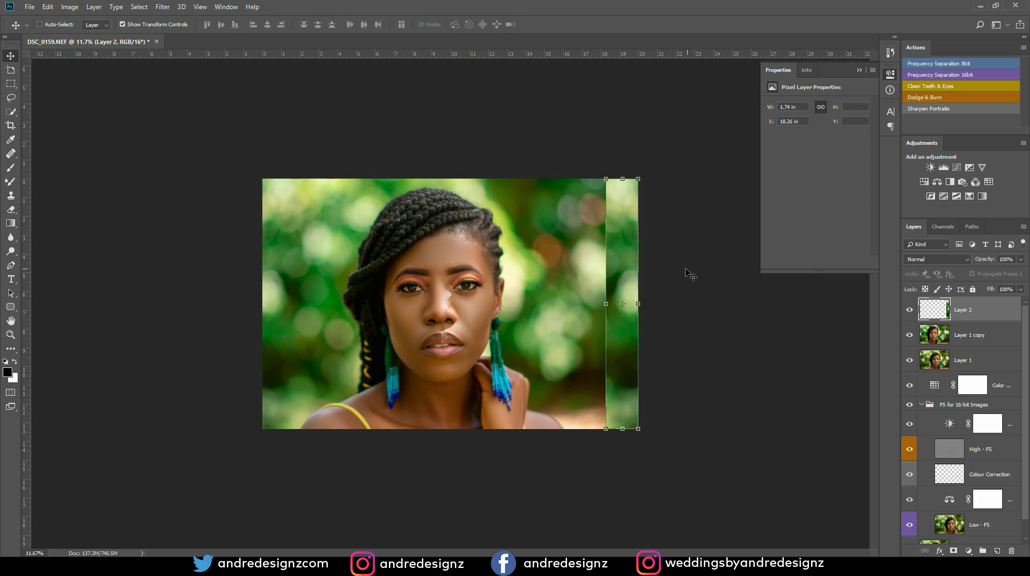
Flip the Layer 2 strip horizontally once more and undo the slight shift of its position.
{"action": "right_click", "coordinate": [630, 257]}
{"action": "left_click", "coordinate": [630, 212]}
{"action": "key", "text": "ctrl+t"}
{"action": "right_click", "coordinate": [627, 218]}
{"action": "left_click", "coordinate": [675, 352]}
{"action": "key", "text": "Return"}
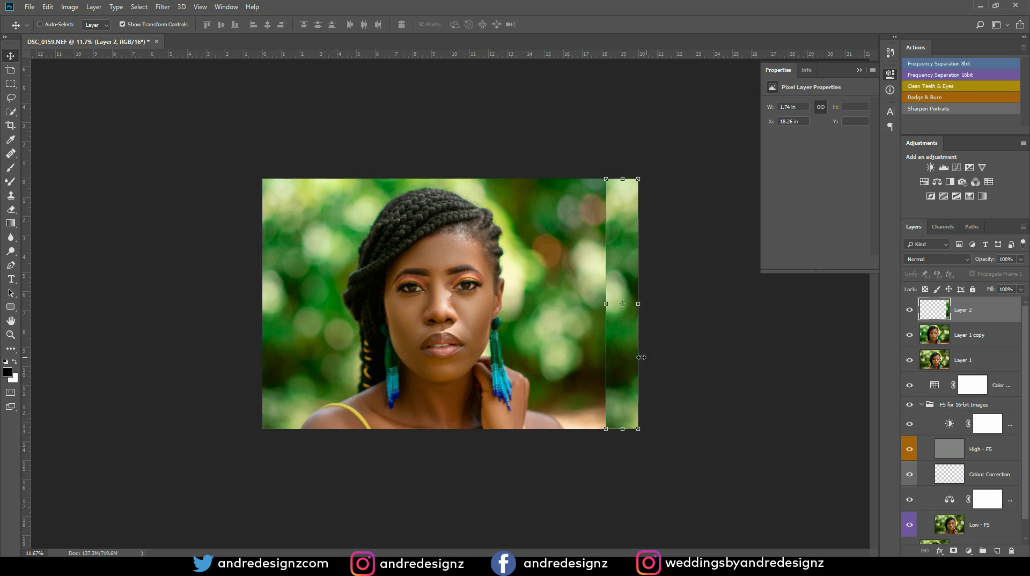
{"action": "mouse_move", "coordinate": [620, 365]}
{"action": "left_mouse_down"}
{"action": "mouse_move", "coordinate": [624, 288]}
{"action": "mouse_move", "coordinate": [628, 343]}
{"action": "mouse_move", "coordinate": [618, 361]}
{"action": "left_mouse_up"}
{"action": "key", "text": "ctrl+z"}
Add a layer mask to Layer 2 and set up a black brush of size 700 with 39% flow.
{"action": "left_click", "coordinate": [954, 551]}
{"action": "left_click", "coordinate": [10, 168]}
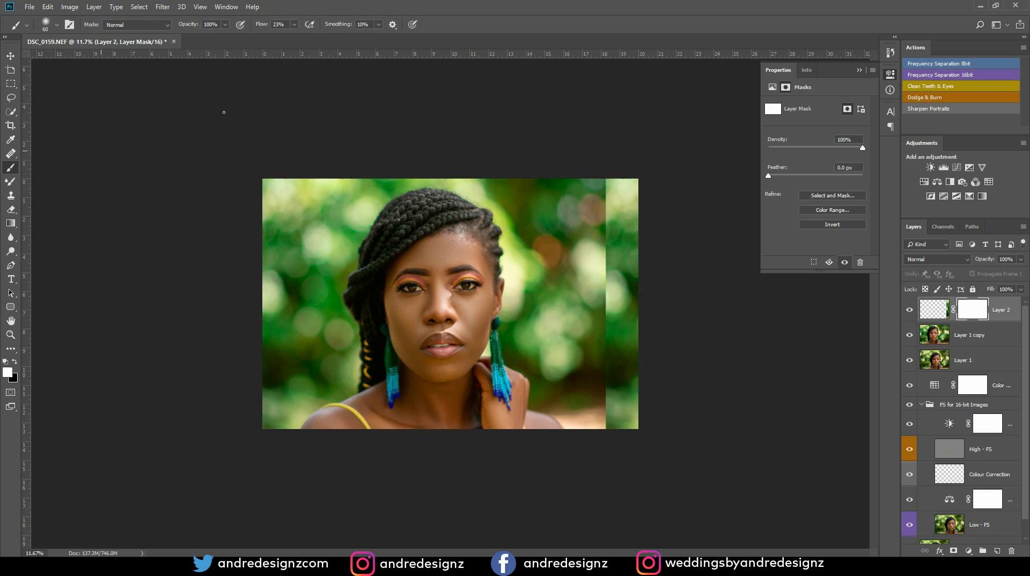
{"action": "left_click", "coordinate": [294, 24]}
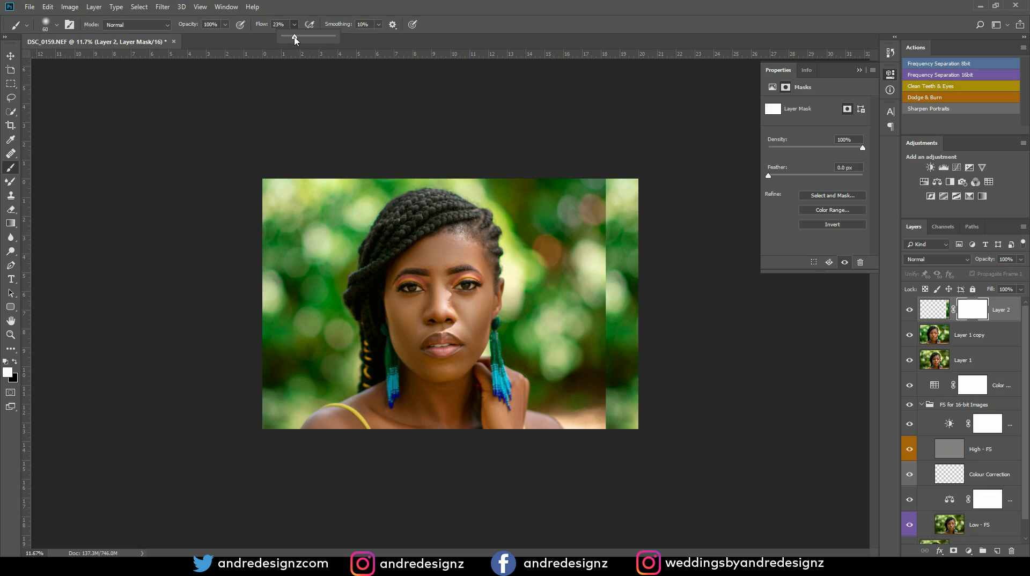
{"action": "left_click", "coordinate": [398, 100]}
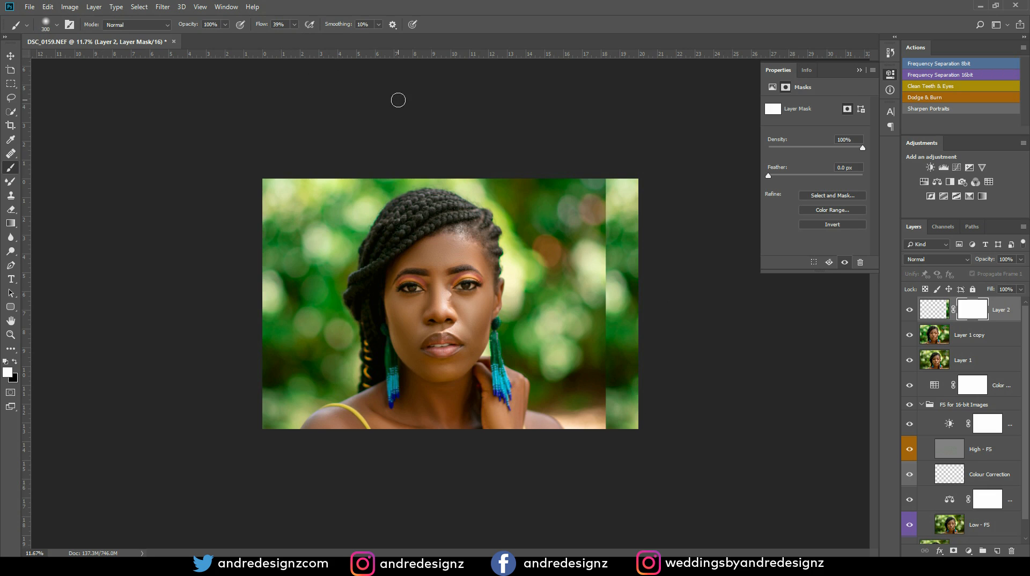
{"action": "key", "text": "bracketright"}
{"action": "key", "text": "bracketright"}
{"action": "key", "text": "bracketright"}
{"action": "left_click", "coordinate": [14, 363]}
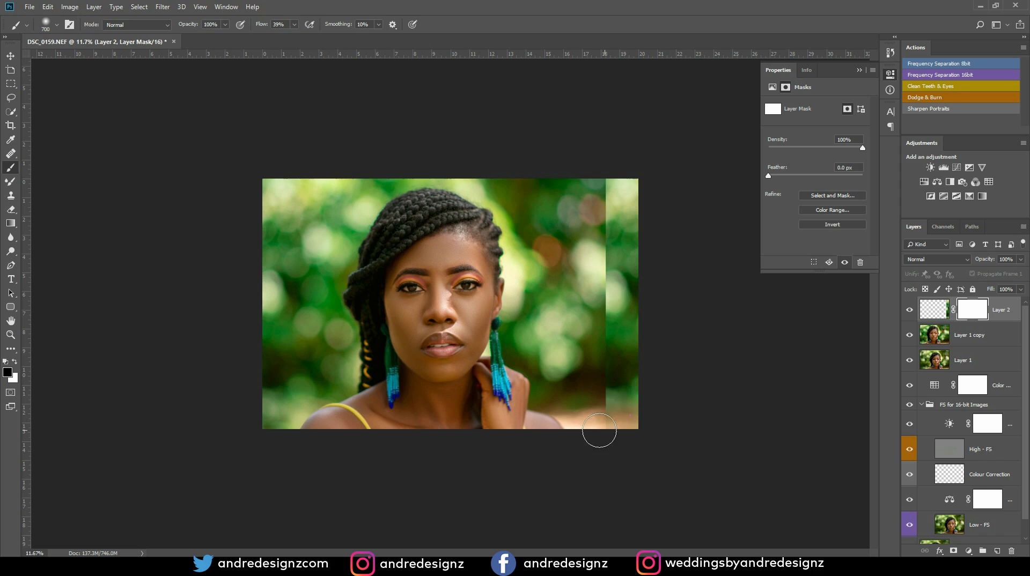
Paint black on the Layer 2 mask along the strip's inner edge to blend it into the background.
{"action": "mouse_move", "coordinate": [590, 430]}
{"action": "left_mouse_down"}
{"action": "mouse_move", "coordinate": [627, 428]}
{"action": "mouse_move", "coordinate": [597, 425]}
{"action": "mouse_move", "coordinate": [588, 387]}
{"action": "mouse_move", "coordinate": [594, 406]}
{"action": "mouse_move", "coordinate": [604, 286]}
{"action": "mouse_move", "coordinate": [597, 325]}
{"action": "mouse_move", "coordinate": [591, 163]}
{"action": "mouse_move", "coordinate": [593, 406]}
{"action": "mouse_move", "coordinate": [586, 382]}
{"action": "left_mouse_up"}
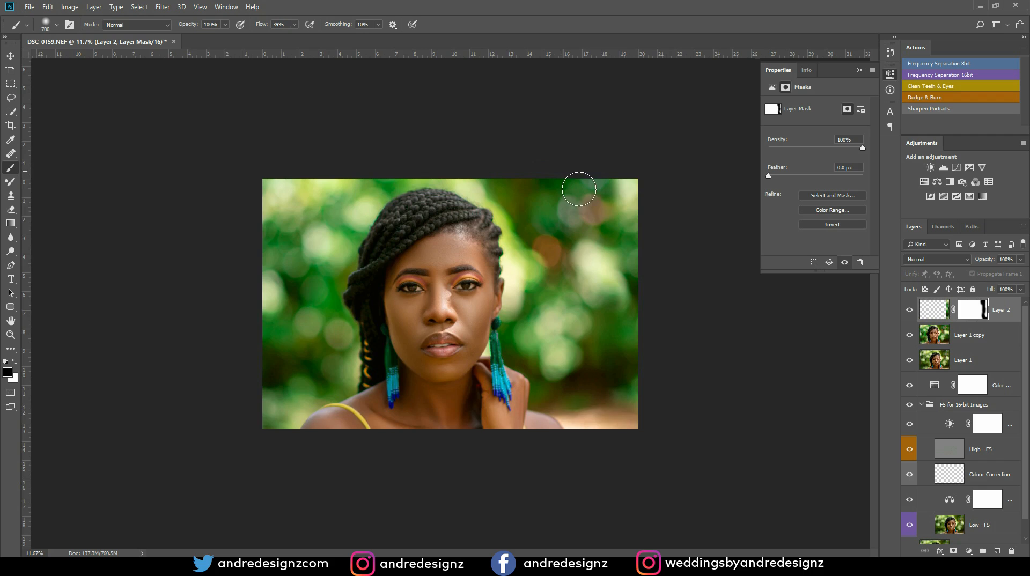
{"action": "scroll", "coordinate": [545, 147], "scroll_direction": "down", "scroll_amount": 2}
{"action": "left_click", "coordinate": [1012, 311]}
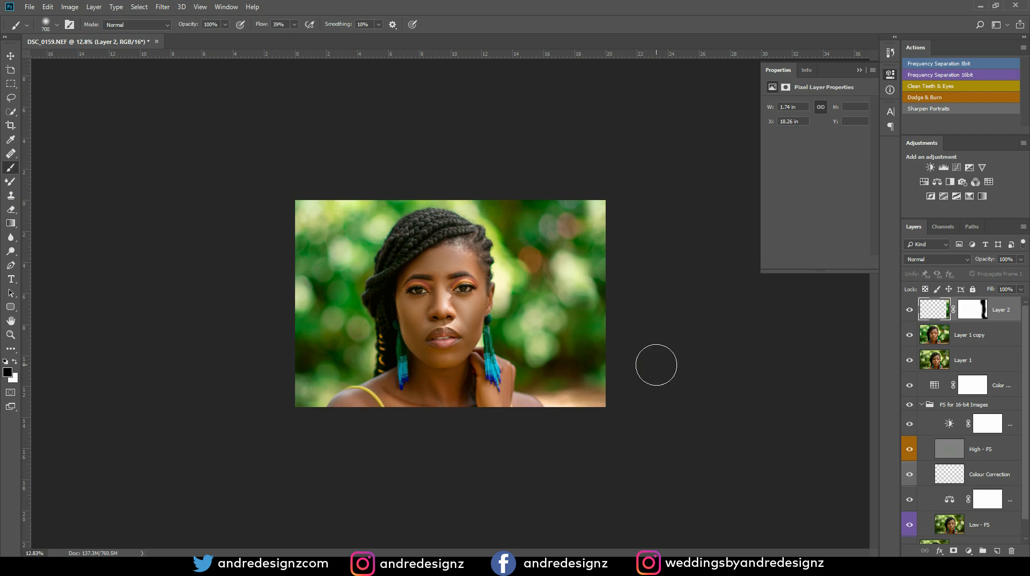
{"action": "scroll", "coordinate": [656, 365], "scroll_direction": "up", "scroll_amount": 6}
{"action": "scroll", "coordinate": [659, 366], "scroll_direction": "down", "scroll_amount": 1}
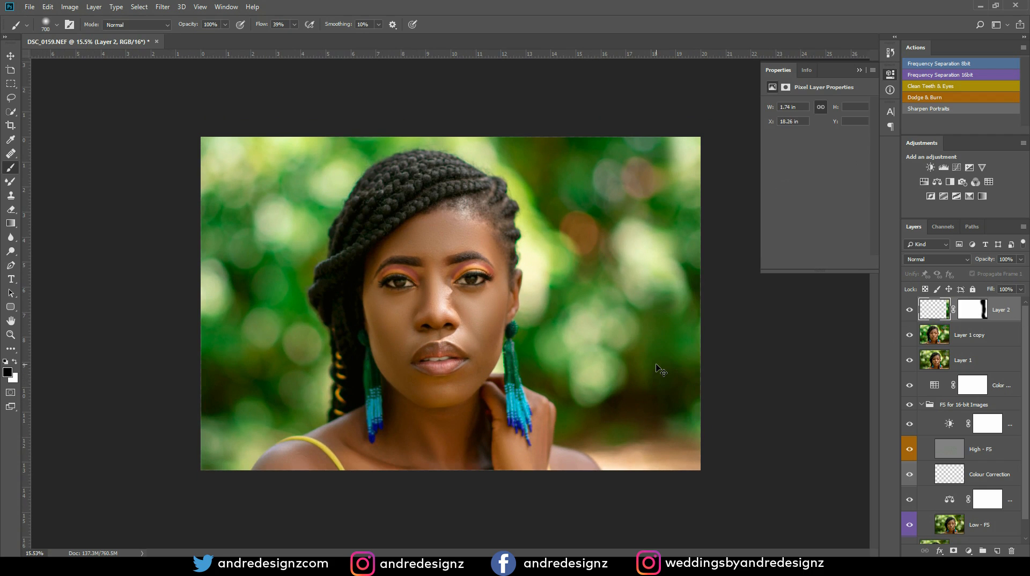
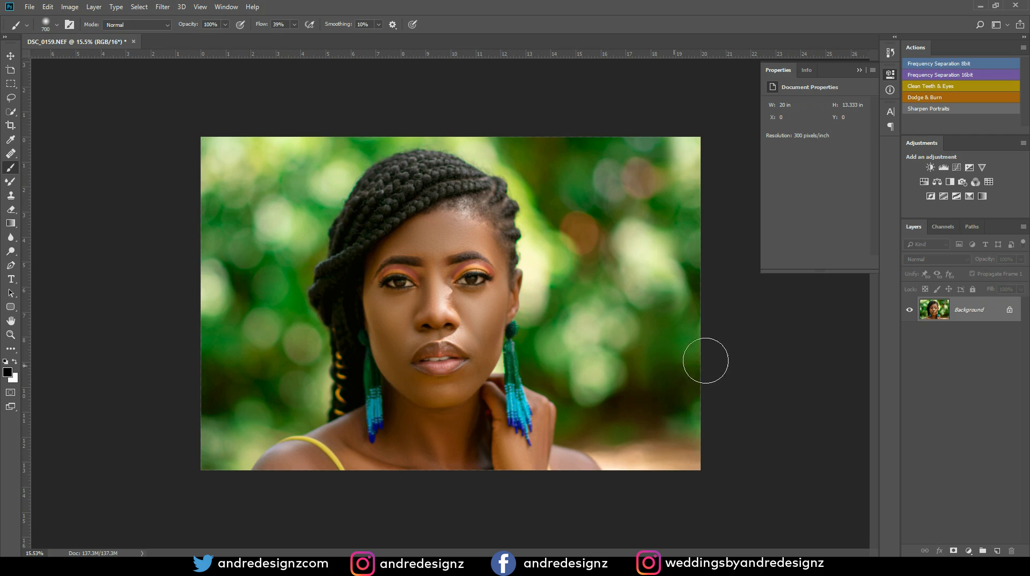
Duplicate the flattened Background layer and apply the Camera Raw filter to the copy with Blacks -35 and Clarity +77.
{"action": "key", "text": "ctrl+j"}
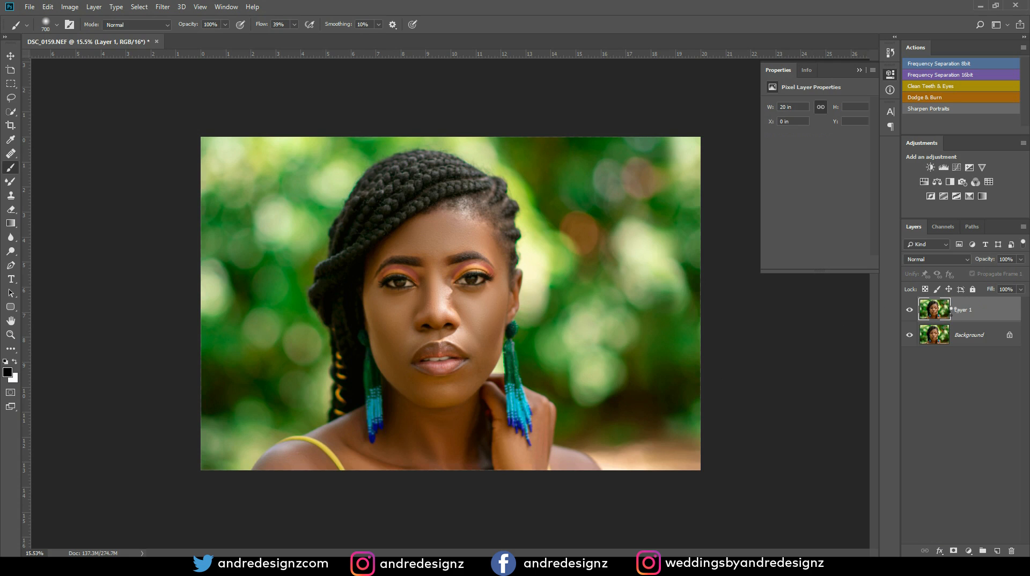
{"action": "key", "text": "ctrl+shift+a"}
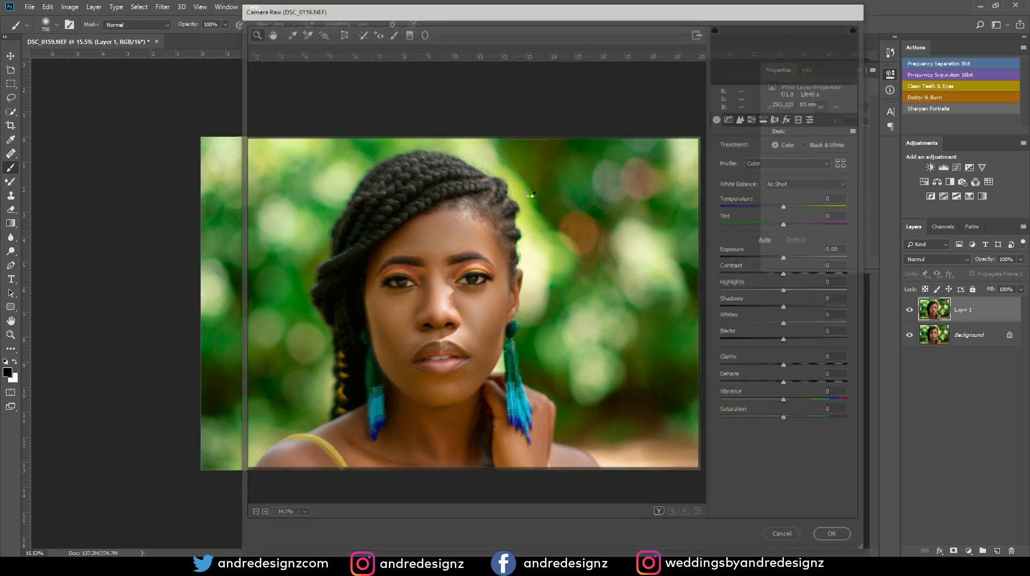
{"action": "left_click_drag", "start_coordinate": [787, 342], "coordinate": [764, 341]}
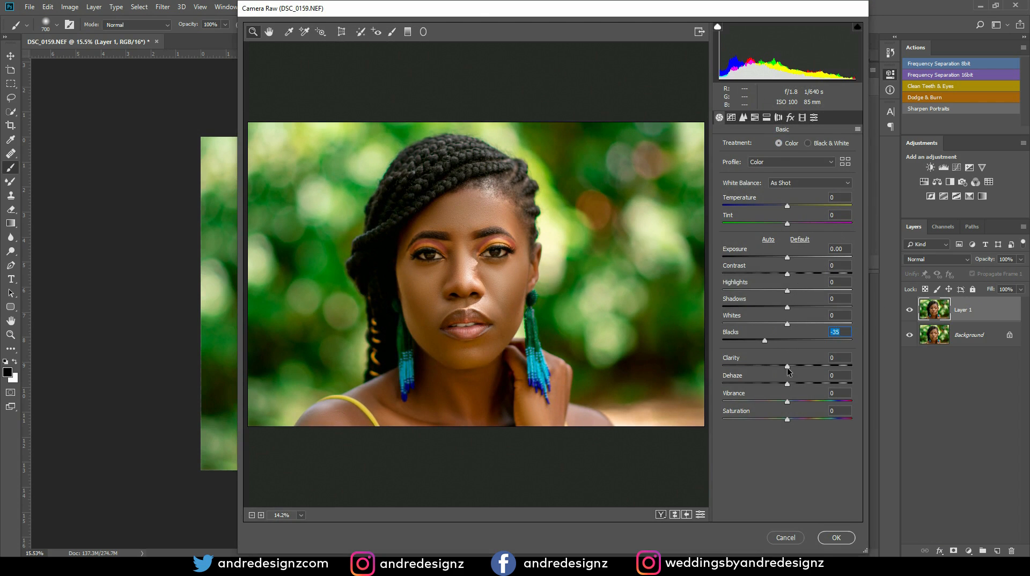
{"action": "left_click_drag", "start_coordinate": [787, 367], "coordinate": [843, 369]}
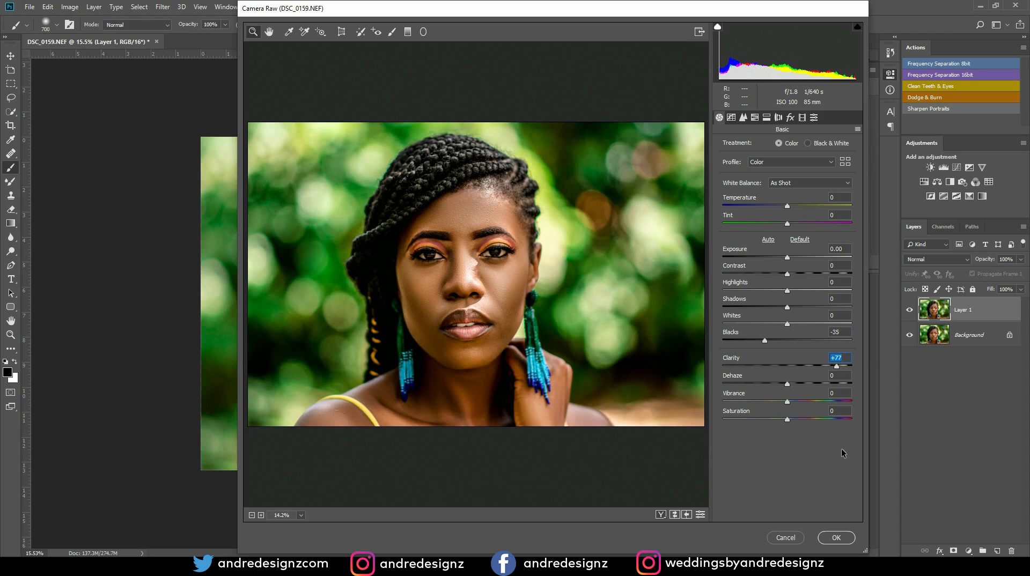
{"action": "left_click", "coordinate": [839, 539]}
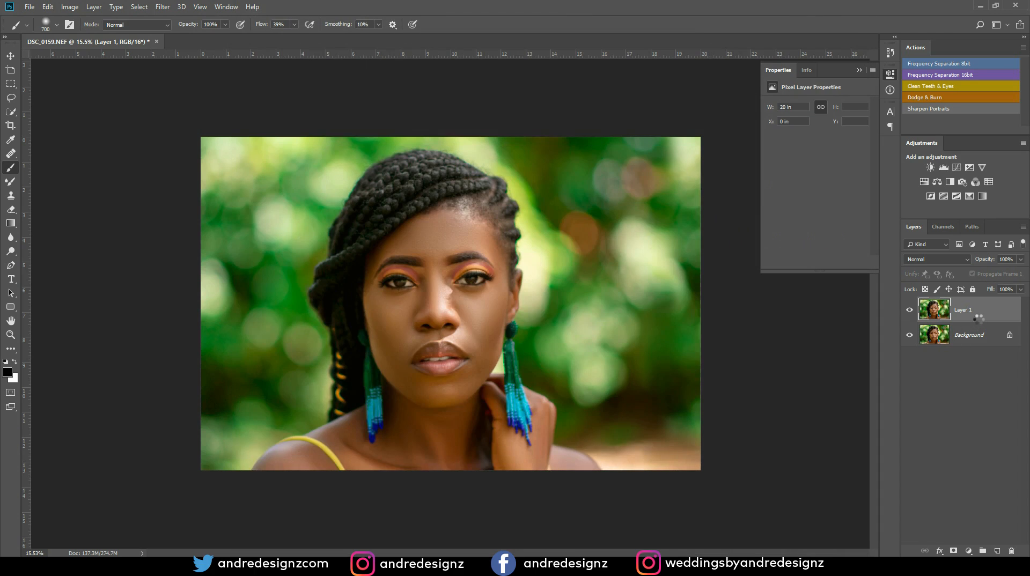
Add a black layer mask to Layer 1 and set up a white brush of size 400.
{"action": "left_click", "coordinate": [954, 551], "text": "alt"}
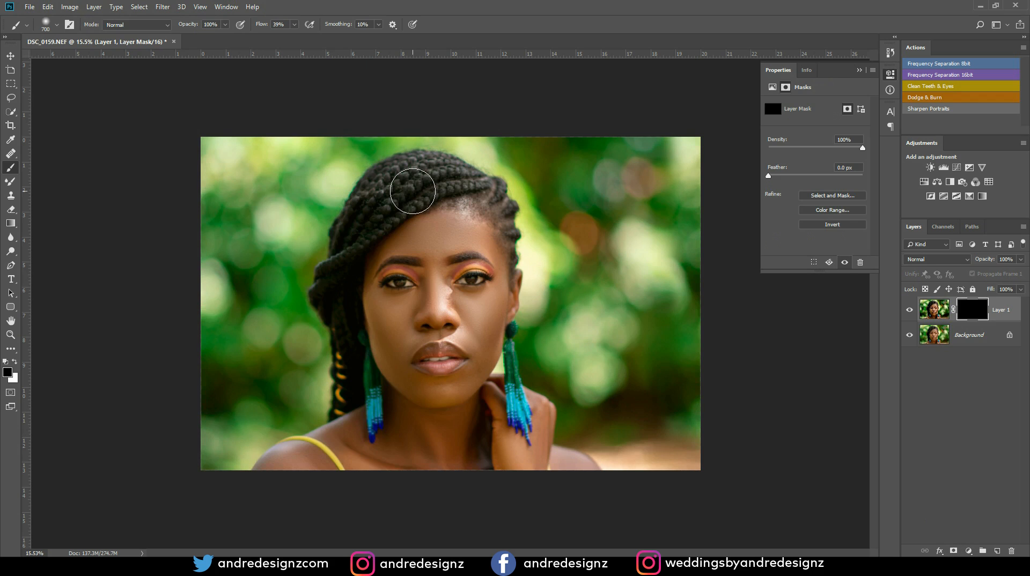
{"action": "key", "text": "ctrl+plus"}
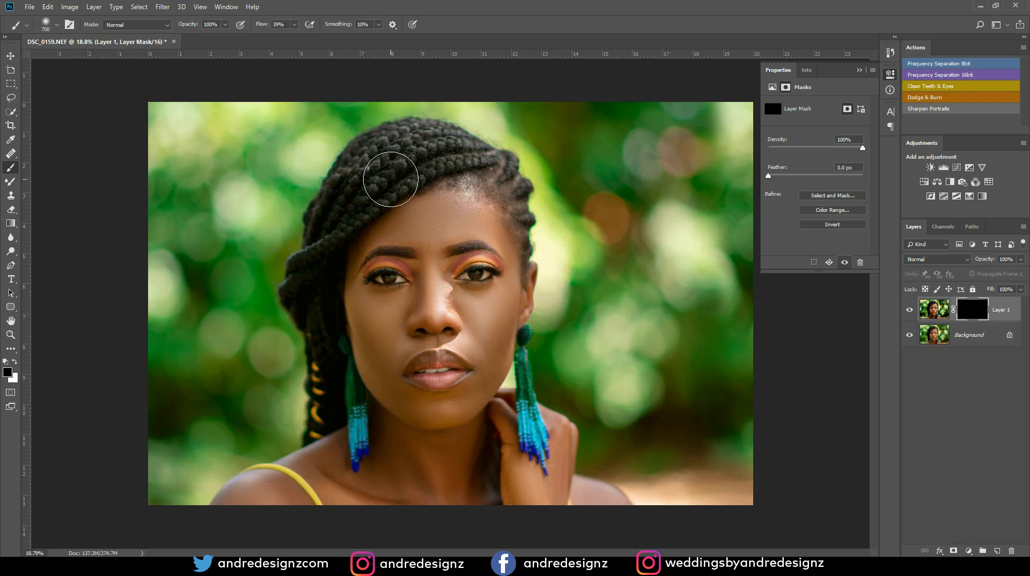
{"action": "key", "text": "bracketleft"}
{"action": "key", "text": "bracketleft"}
{"action": "key", "text": "bracketleft"}
{"action": "left_click", "coordinate": [294, 25]}
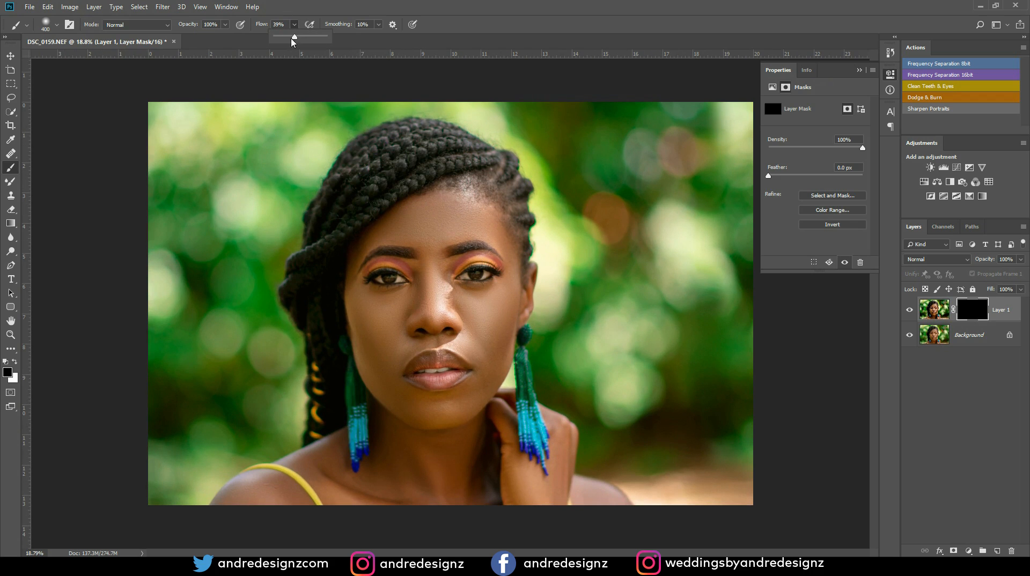
{"action": "left_click", "coordinate": [15, 362]}
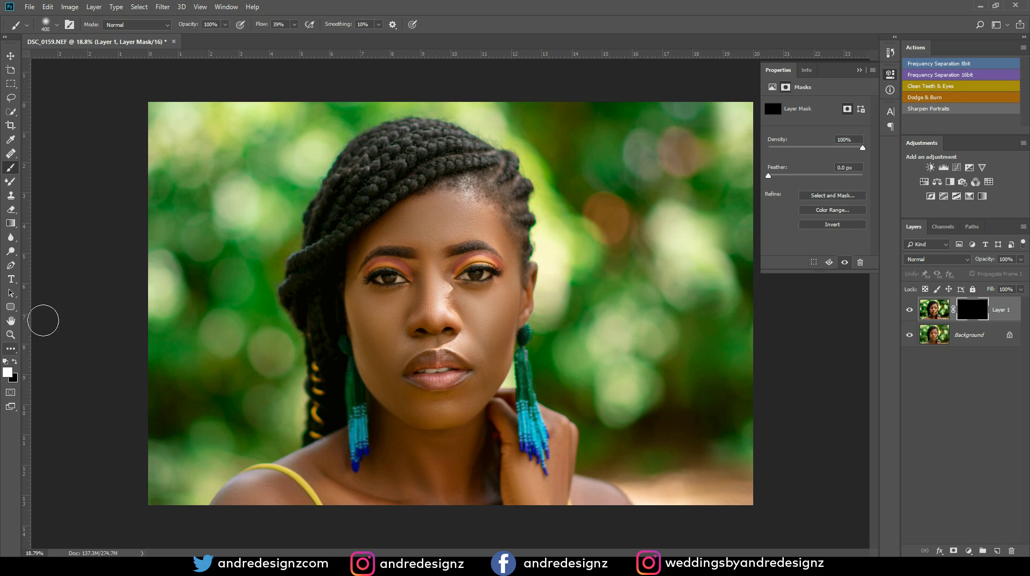
Paint white on the Layer 1 mask over the braids and both earrings, and reduce the brush size to 150.
{"action": "mouse_move", "coordinate": [349, 171]}
{"action": "left_mouse_down"}
{"action": "mouse_move", "coordinate": [374, 171]}
{"action": "mouse_move", "coordinate": [388, 148]}
{"action": "mouse_move", "coordinate": [368, 151]}
{"action": "mouse_move", "coordinate": [346, 175]}
{"action": "mouse_move", "coordinate": [435, 149]}
{"action": "mouse_move", "coordinate": [469, 156]}
{"action": "mouse_move", "coordinate": [412, 152]}
{"action": "mouse_move", "coordinate": [455, 143]}
{"action": "mouse_move", "coordinate": [395, 141]}
{"action": "mouse_move", "coordinate": [433, 135]}
{"action": "mouse_move", "coordinate": [347, 216]}
{"action": "mouse_move", "coordinate": [294, 288]}
{"action": "mouse_move", "coordinate": [363, 178]}
{"action": "mouse_move", "coordinate": [440, 143]}
{"action": "mouse_move", "coordinate": [476, 149]}
{"action": "mouse_move", "coordinate": [450, 171]}
{"action": "mouse_move", "coordinate": [502, 193]}
{"action": "mouse_move", "coordinate": [484, 193]}
{"action": "mouse_move", "coordinate": [494, 166]}
{"action": "mouse_move", "coordinate": [520, 188]}
{"action": "mouse_move", "coordinate": [531, 245]}
{"action": "mouse_move", "coordinate": [509, 167]}
{"action": "mouse_move", "coordinate": [475, 133]}
{"action": "mouse_move", "coordinate": [402, 136]}
{"action": "mouse_move", "coordinate": [418, 126]}
{"action": "mouse_move", "coordinate": [381, 143]}
{"action": "mouse_move", "coordinate": [291, 267]}
{"action": "mouse_move", "coordinate": [308, 213]}
{"action": "mouse_move", "coordinate": [311, 271]}
{"action": "left_mouse_up"}
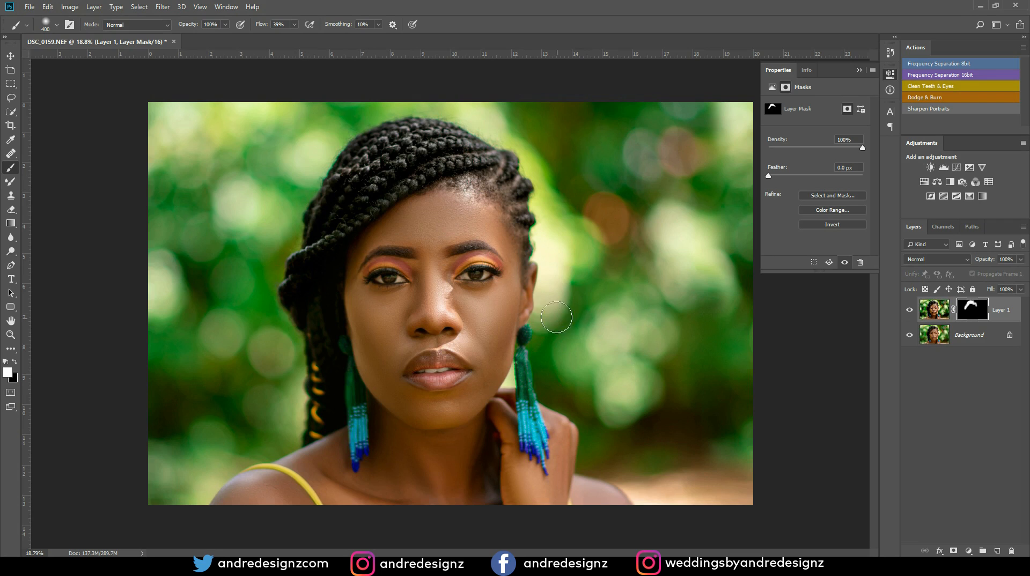
{"action": "mouse_move", "coordinate": [522, 400]}
{"action": "left_mouse_down"}
{"action": "mouse_move", "coordinate": [538, 441]}
{"action": "mouse_move", "coordinate": [527, 391]}
{"action": "left_mouse_up"}
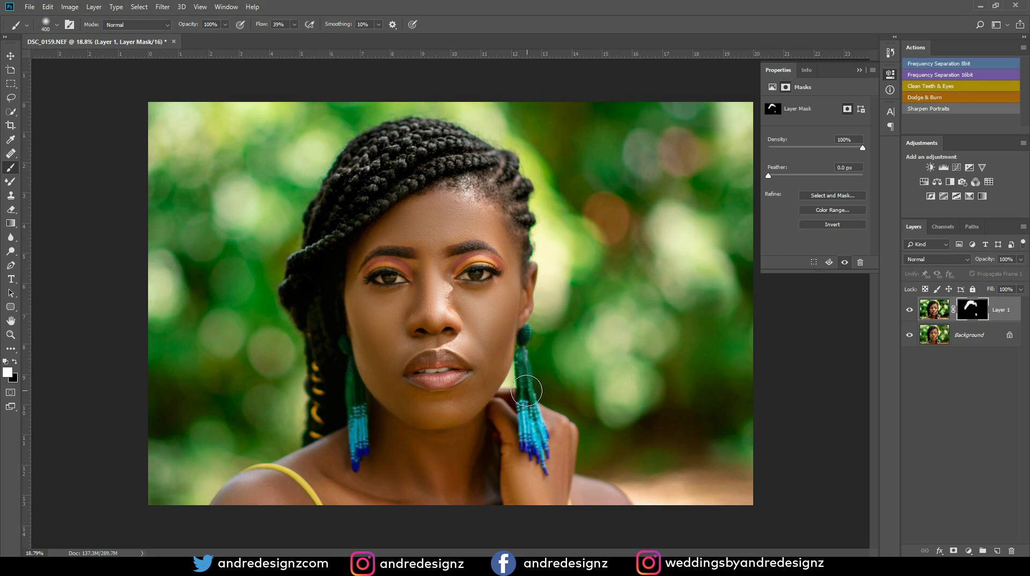
{"action": "mouse_move", "coordinate": [356, 401]}
{"action": "left_mouse_down"}
{"action": "mouse_move", "coordinate": [352, 463]}
{"action": "mouse_move", "coordinate": [362, 457]}
{"action": "left_mouse_up"}
{"action": "key", "text": "bracketleft"}
{"action": "key", "text": "bracketleft"}
{"action": "key", "text": "bracketleft"}
{"action": "key", "text": "bracketleft"}
{"action": "key", "text": "bracketleft"}
{"action": "key", "text": "ctrl+z"}
{"action": "scroll", "coordinate": [497, 155], "scroll_direction": "up", "scroll_amount": 3}
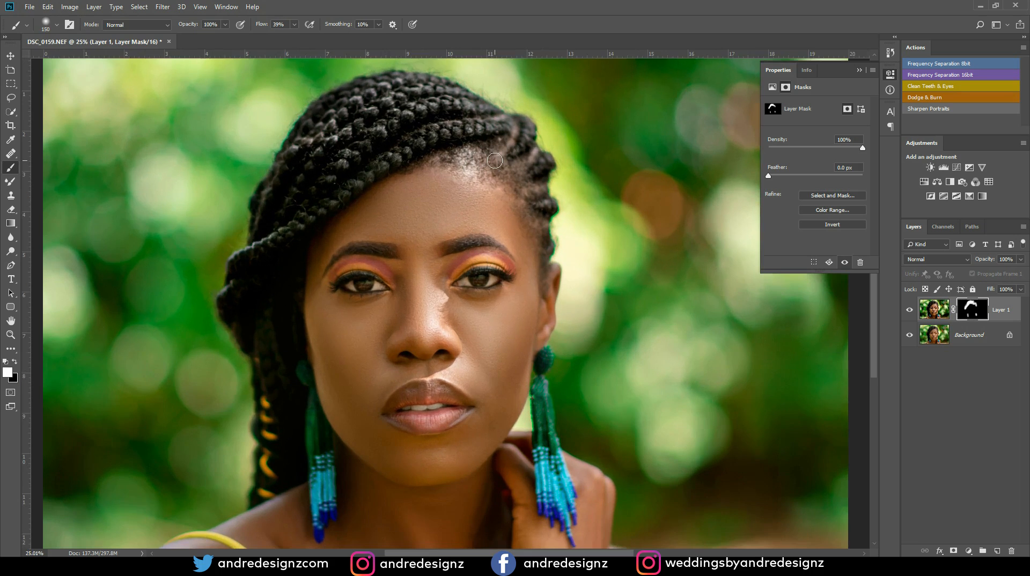
{"action": "scroll", "coordinate": [495, 161], "scroll_direction": "down", "scroll_amount": 2}
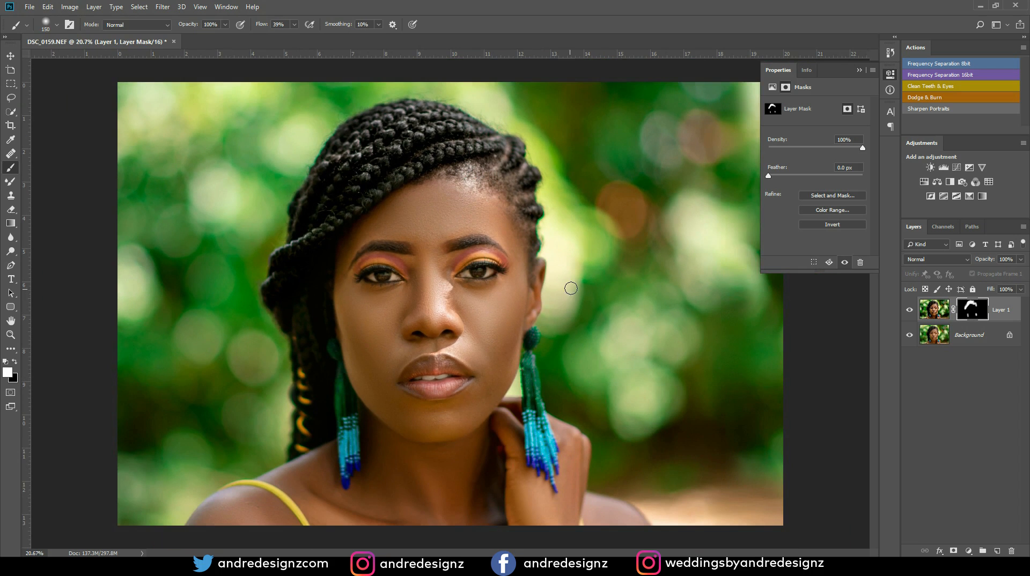
Set up a Save for Web export as JPEG High, quality 60, at 1080 by 720 px, with the preview at 50%.
{"action": "left_click", "coordinate": [28, 7]}
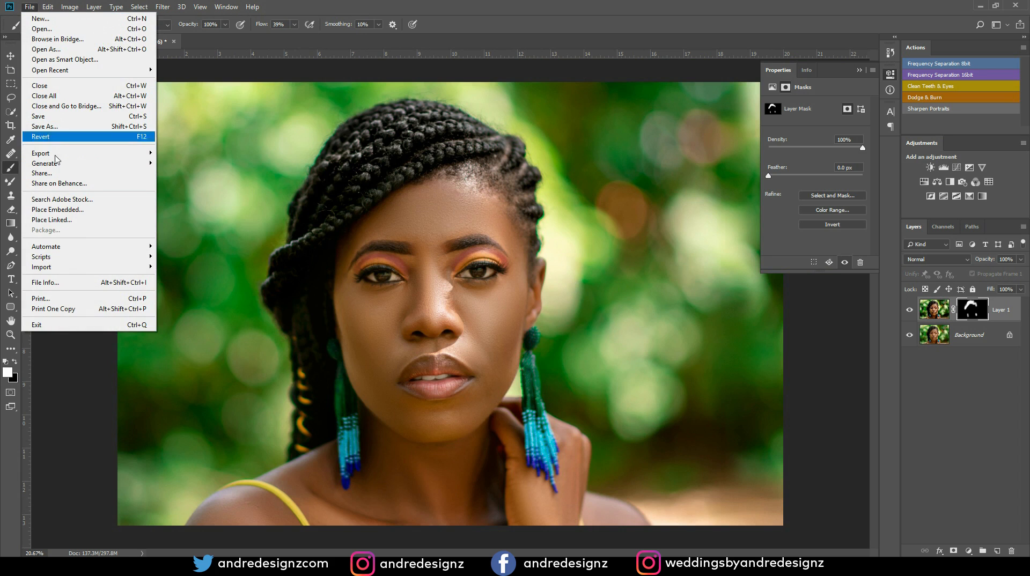
{"action": "mouse_move", "coordinate": [110, 152]}
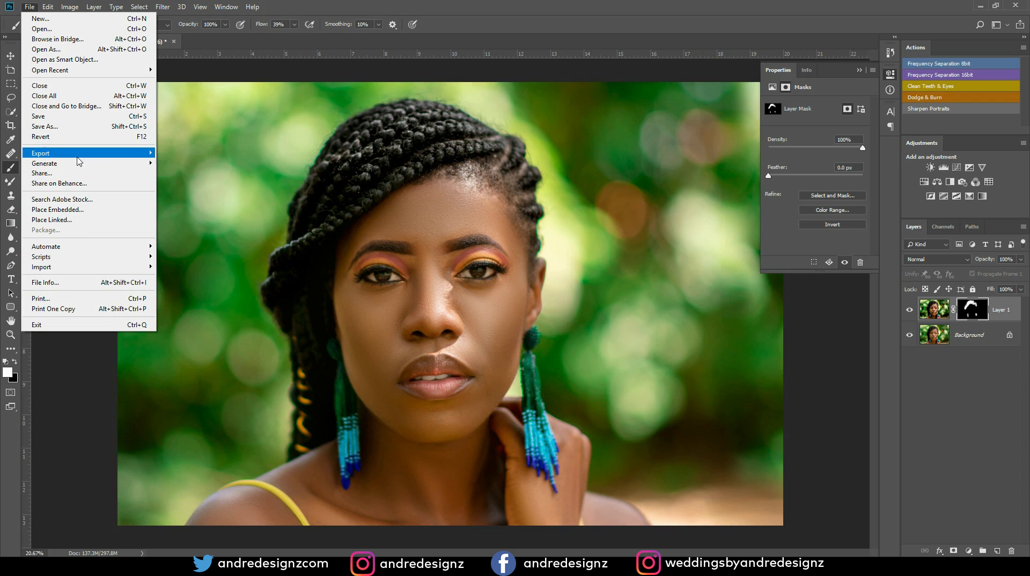
{"action": "mouse_move", "coordinate": [80, 155]}
{"action": "left_click", "coordinate": [197, 195]}
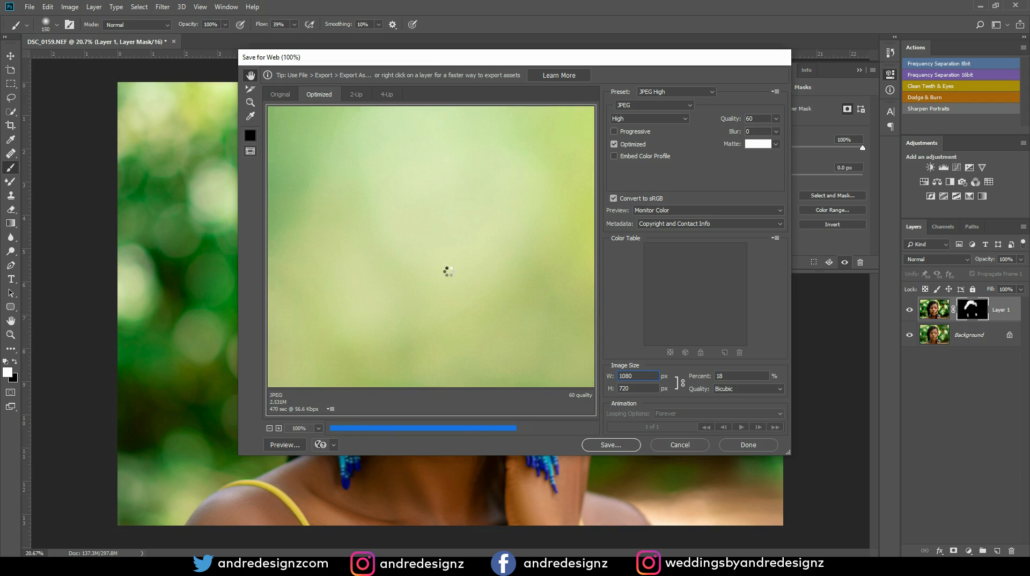
{"action": "left_click", "coordinate": [270, 428]}
{"action": "left_click", "coordinate": [270, 429]}
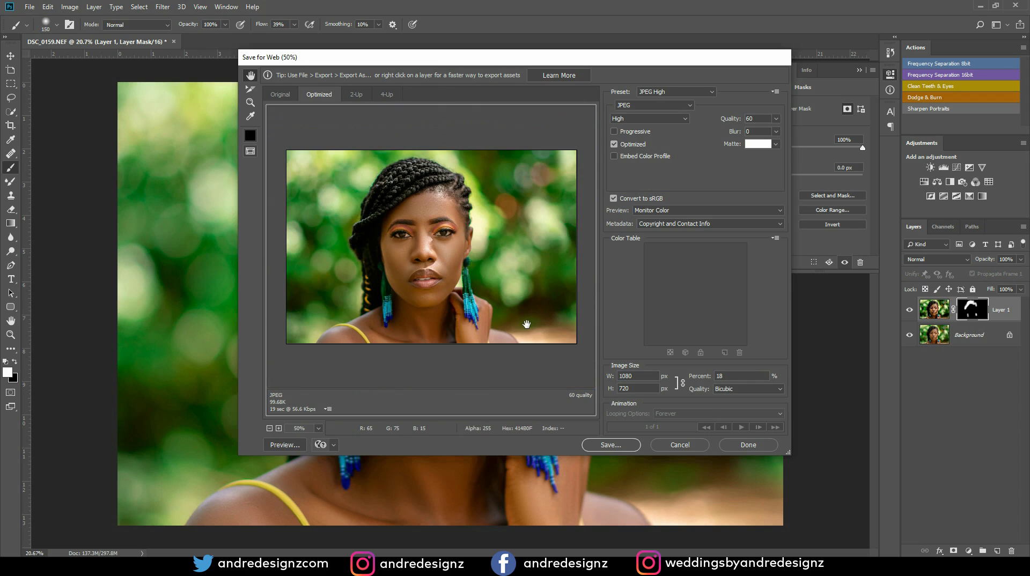